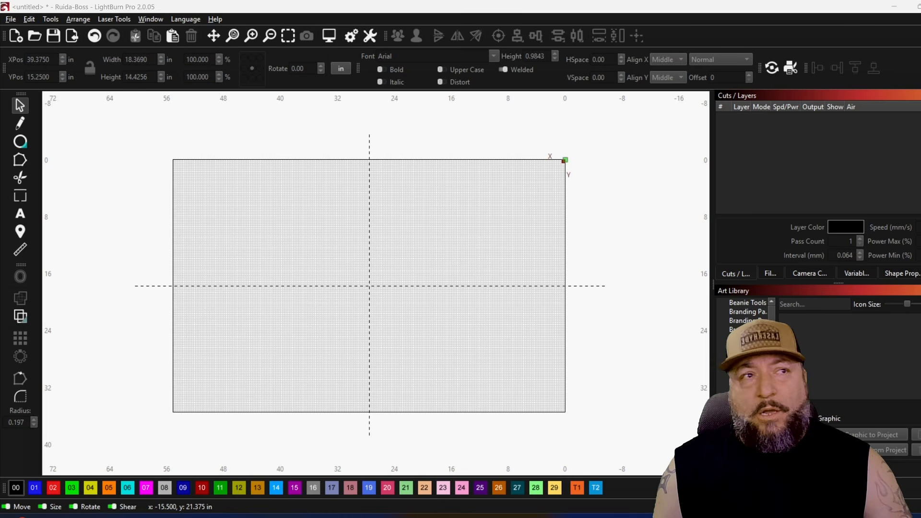
Step: Import the G&G Stump Grinding logo image and move it to about X 40.75 in, Y 11.375 in on the work area
drag(920, 230, 323, 313)
scroll(324, 322, up, 3)
scroll(307, 283, down, 3)
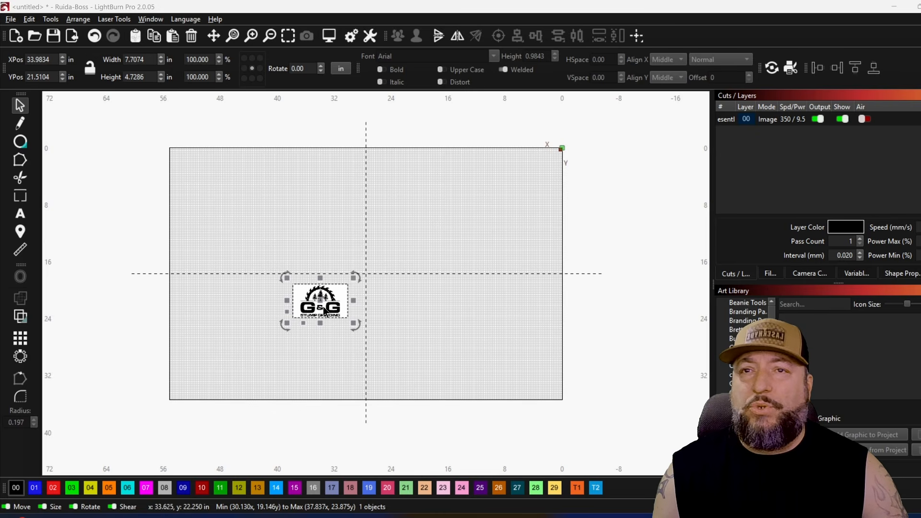
drag(324, 311, 272, 229)
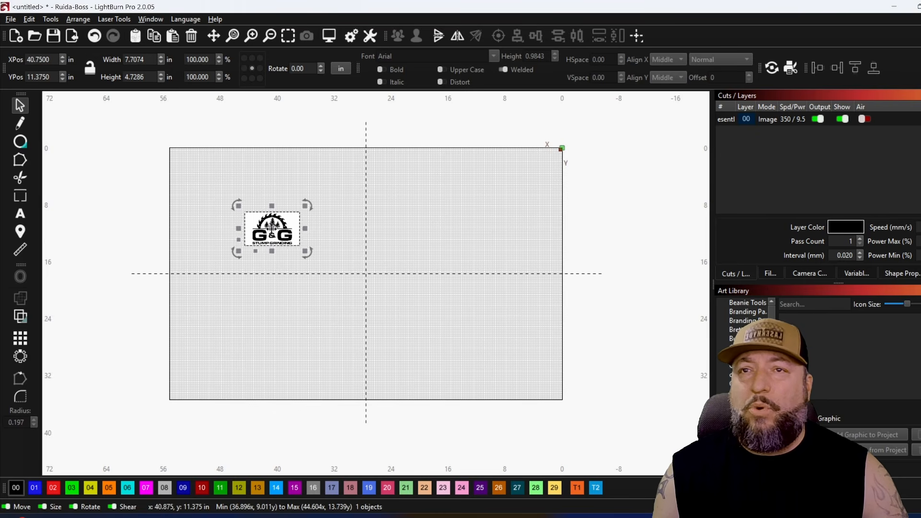
Step: Examine the pixel edges of the logo's saw blade, trees and ampersand up close
scroll(272, 220, up, 10)
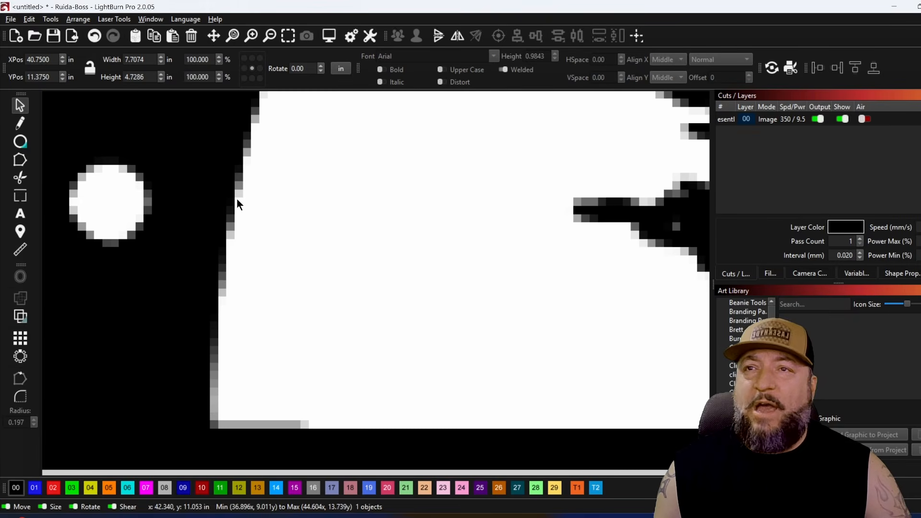
scroll(197, 265, down, 3)
scroll(239, 338, up, 4)
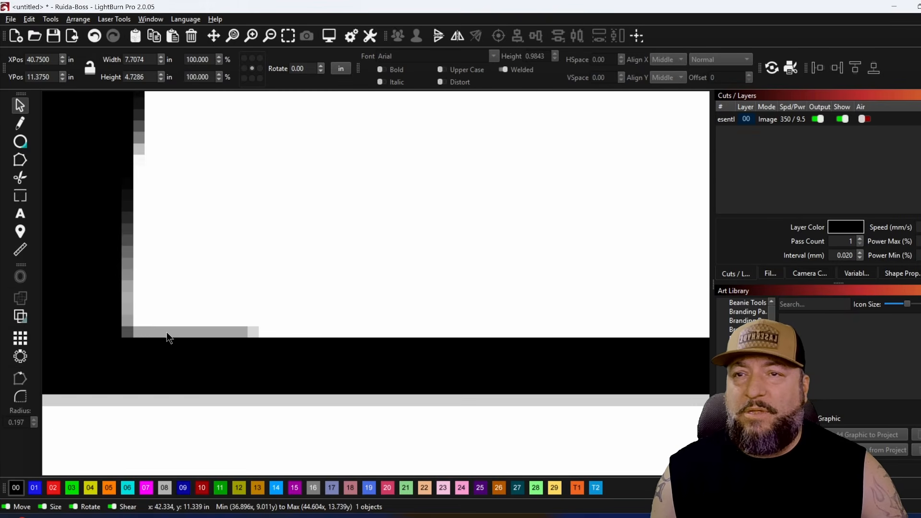
scroll(211, 302, down, 7)
scroll(499, 238, down, 3)
scroll(537, 241, up, 6)
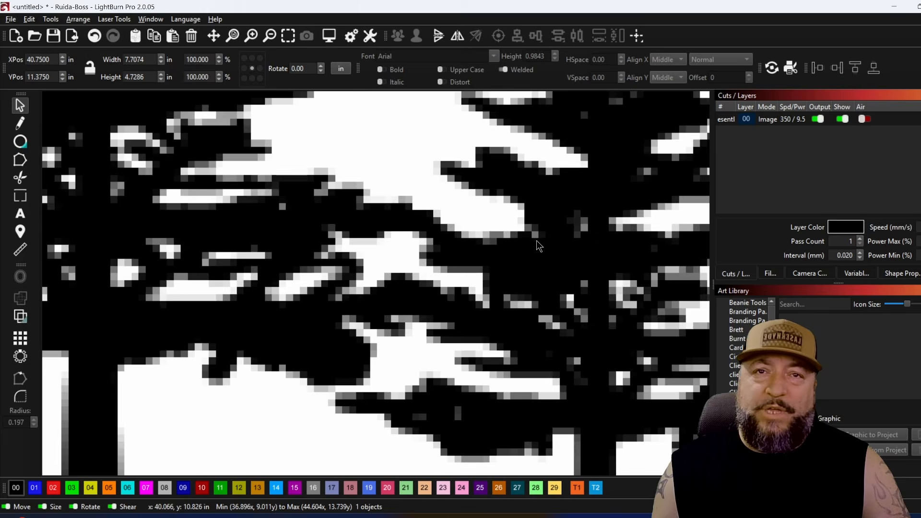
scroll(530, 238, down, 8)
scroll(518, 234, up, 3)
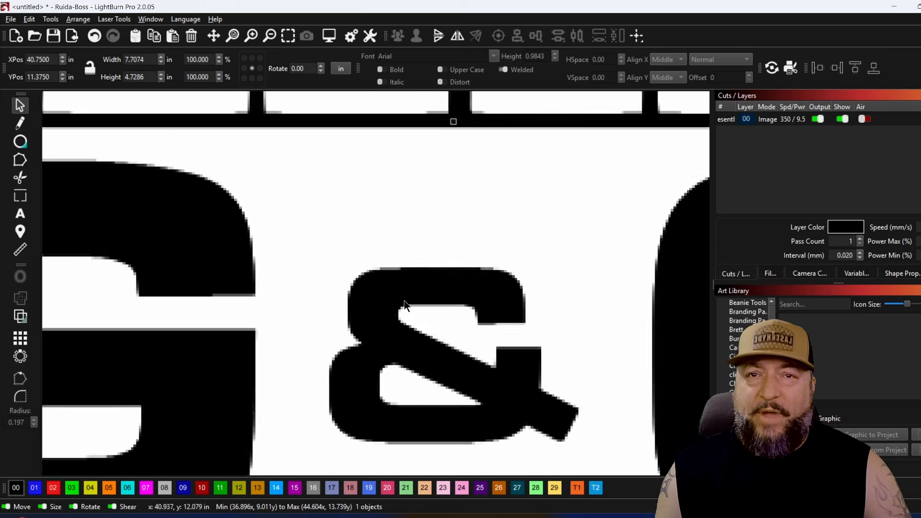
scroll(404, 301, down, 7)
scroll(584, 273, down, 2)
click(591, 258)
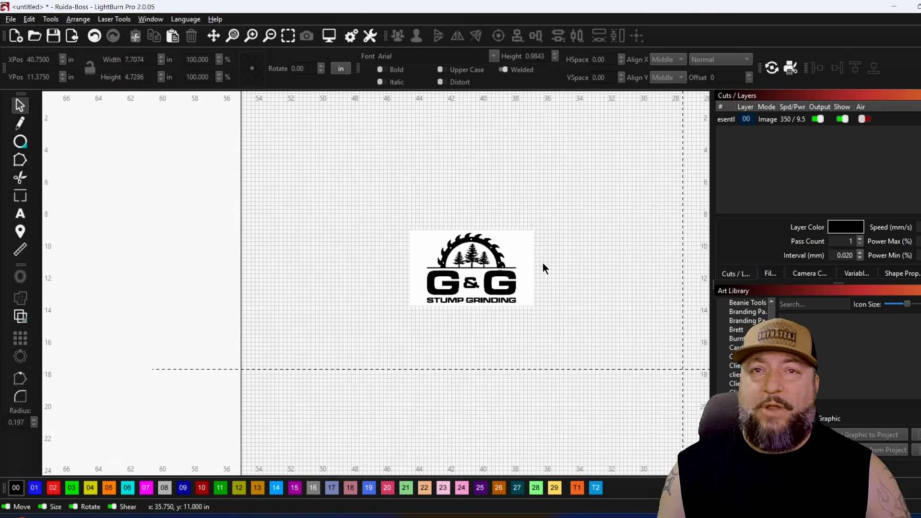
Step: Examine the stepped, grey-shaded edges of the logo's first letter G, including its curved corner
scroll(464, 284, up, 5)
scroll(445, 267, up, 8)
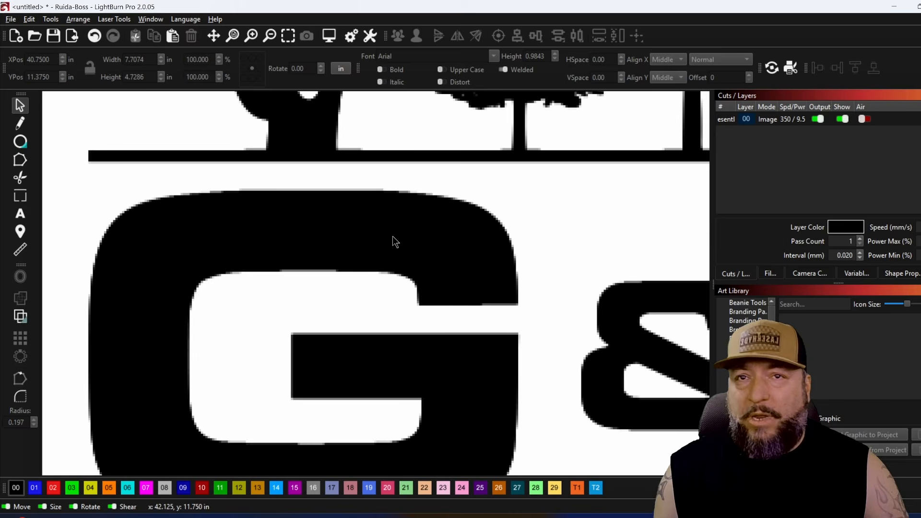
click(392, 236)
scroll(407, 197, up, 2)
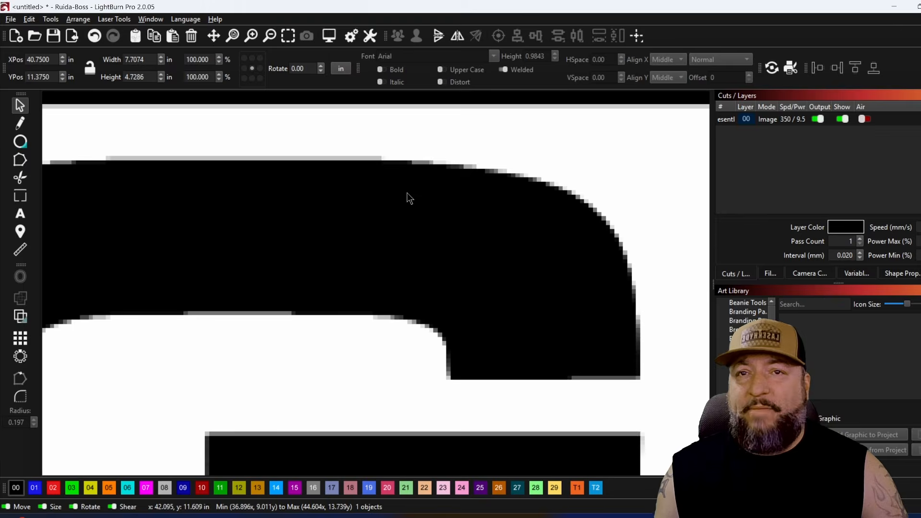
scroll(397, 206, down, 5)
scroll(440, 241, up, 6)
scroll(502, 199, up, 2)
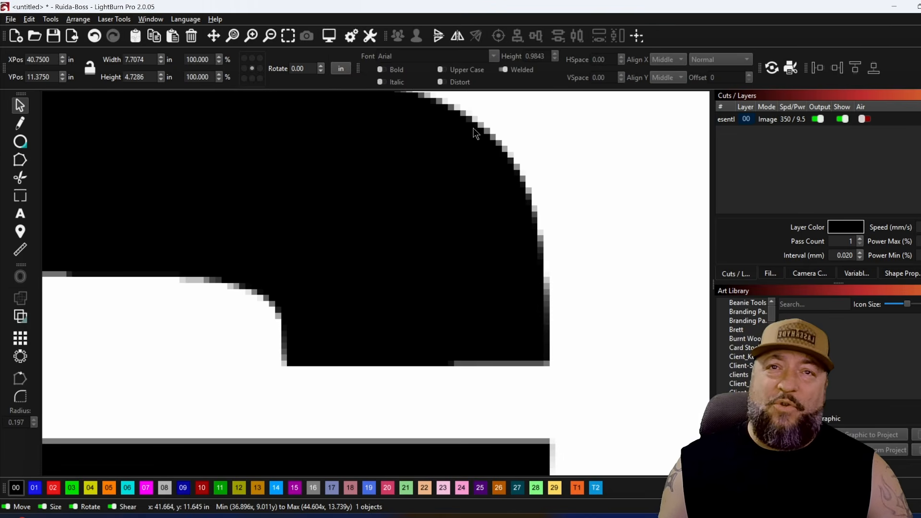
scroll(498, 277, down, 3)
scroll(271, 273, down, 3)
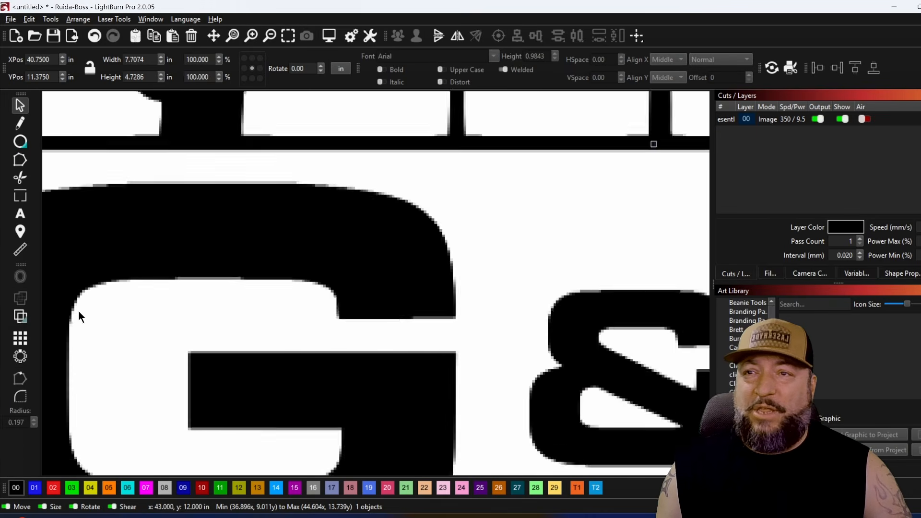
scroll(286, 281, down, 1)
scroll(508, 283, down, 5)
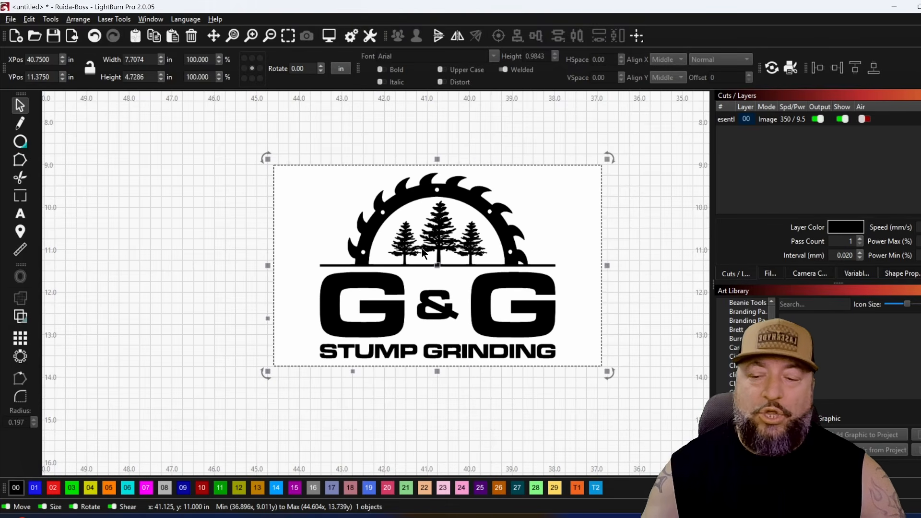
scroll(389, 260, down, 5)
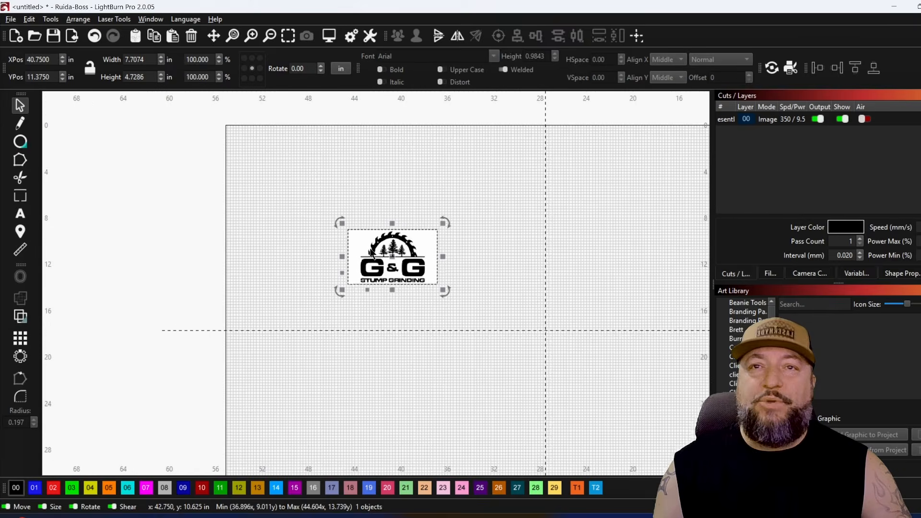
Step: Open the Trace Image tool for the logo image
scroll(376, 246, up, 5)
scroll(376, 246, up, 5)
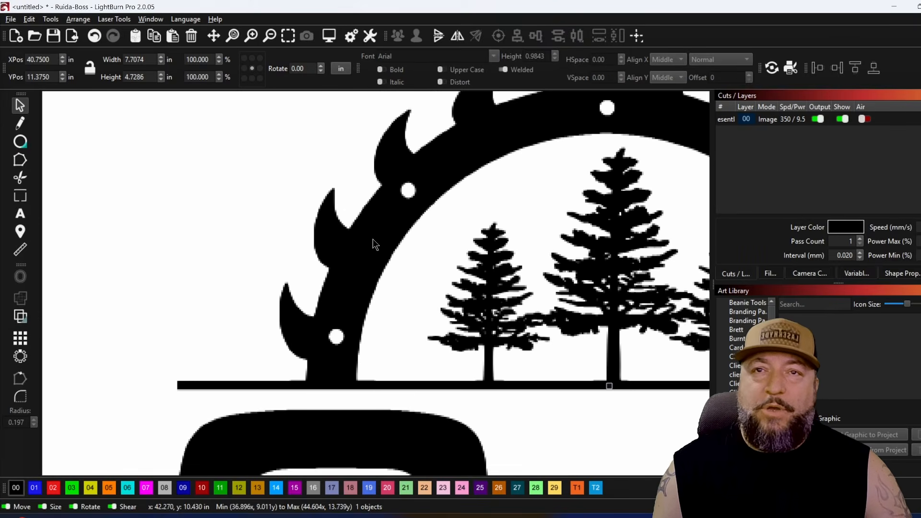
right_click(372, 238)
click(413, 431)
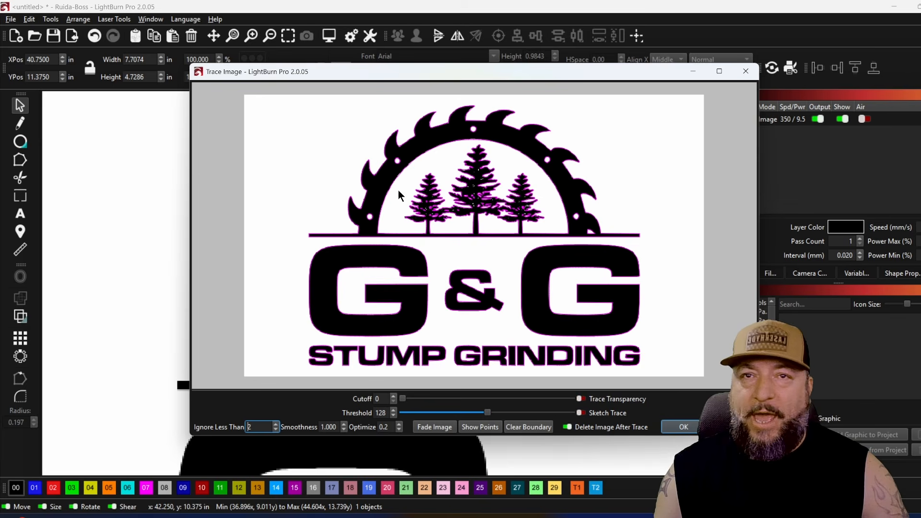
Step: Examine how the preview trace line follows the lowest saw tooth, the round hole and the blade edge
scroll(378, 202, up, 6)
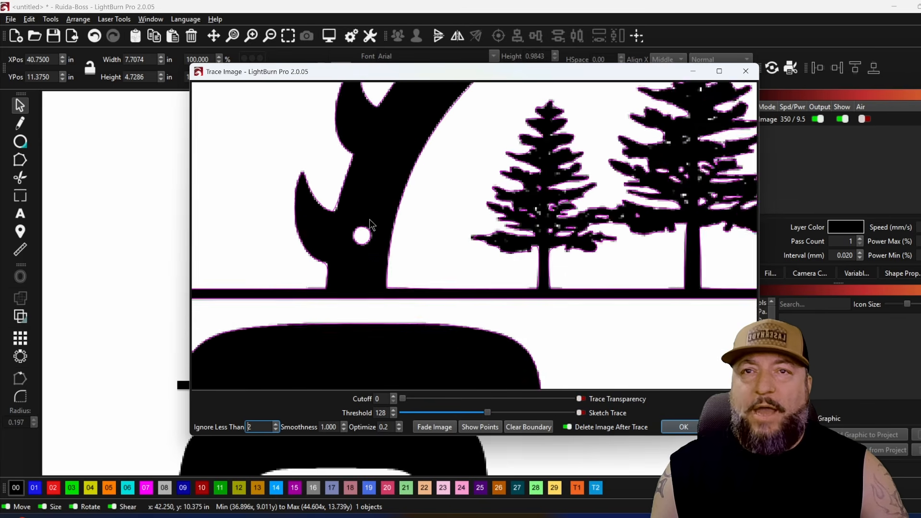
scroll(335, 194, up, 2)
scroll(364, 219, down, 1)
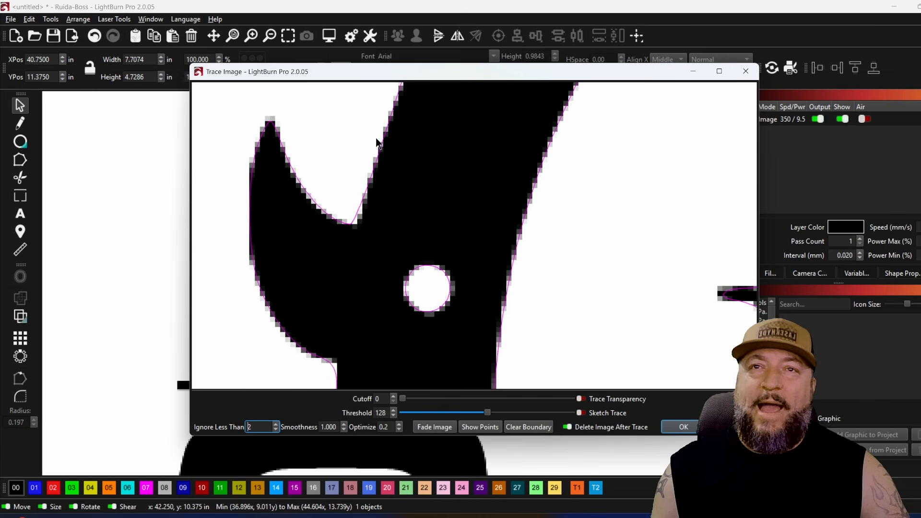
scroll(367, 223, down, 2)
scroll(365, 220, up, 2)
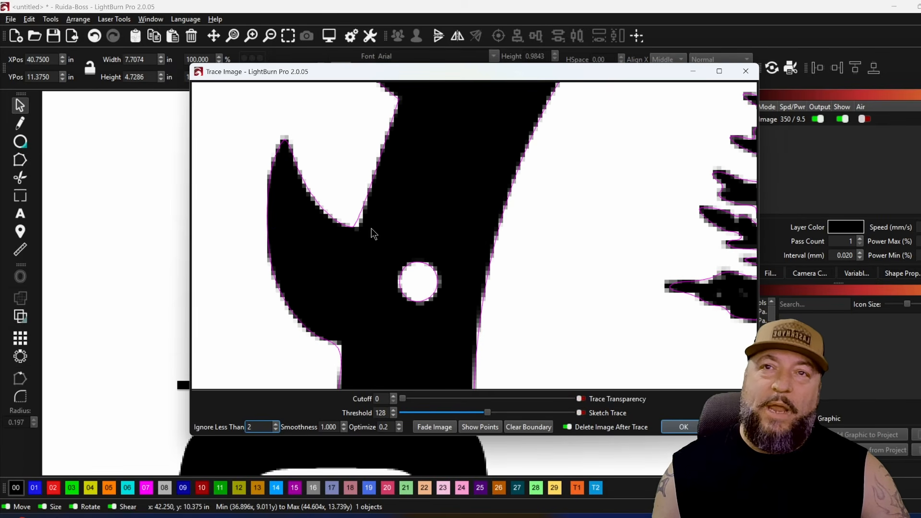
scroll(405, 292, up, 4)
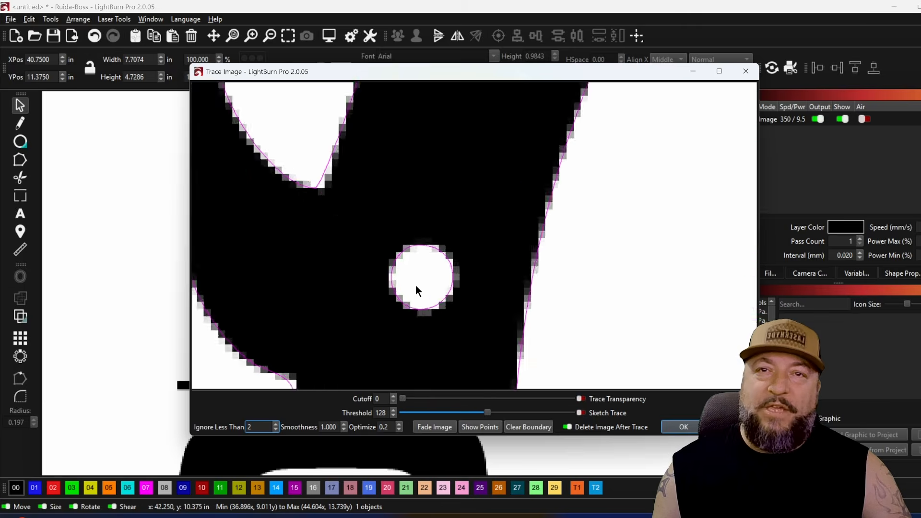
scroll(445, 239, down, 2)
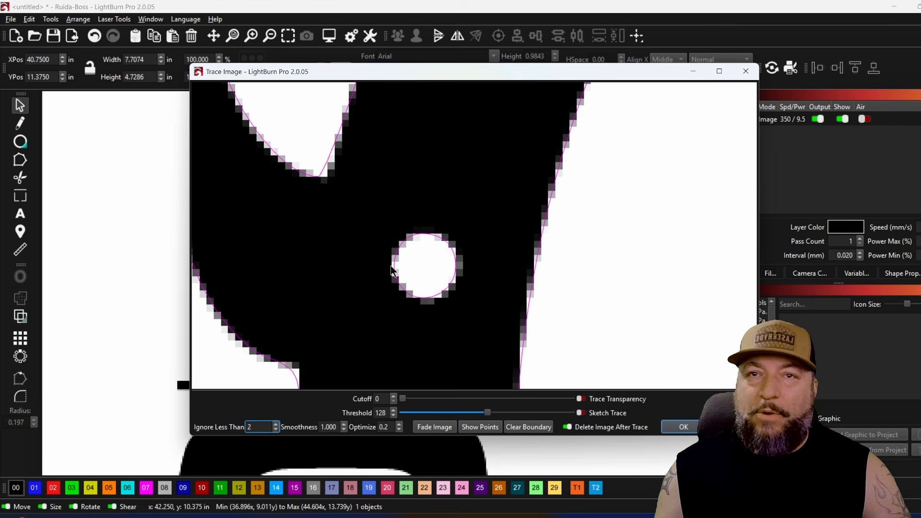
scroll(390, 266, down, 6)
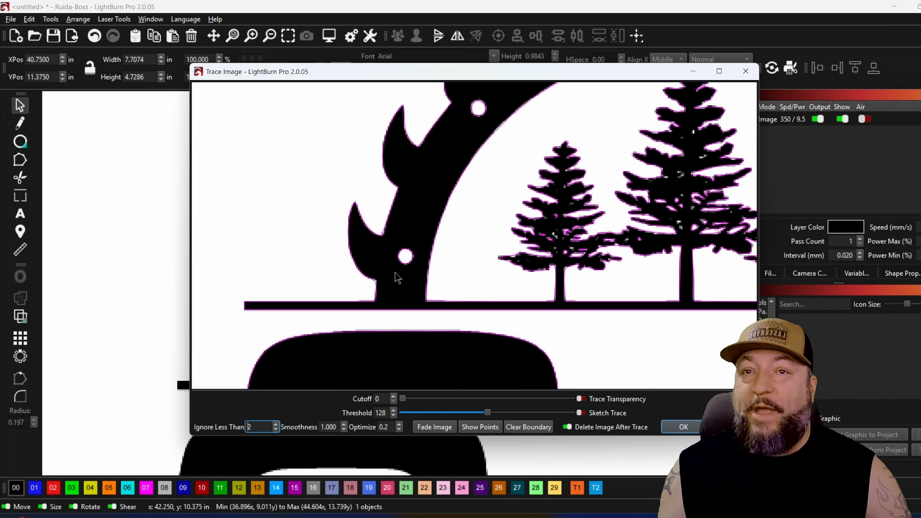
Step: Lower the trace Threshold to 86 and then 73, watching the outline around the saw tooth and hole
scroll(382, 227, up, 5)
mouse_move(488, 415)
mouse_down()
mouse_move(446, 416)
mouse_move(458, 417)
mouse_up()
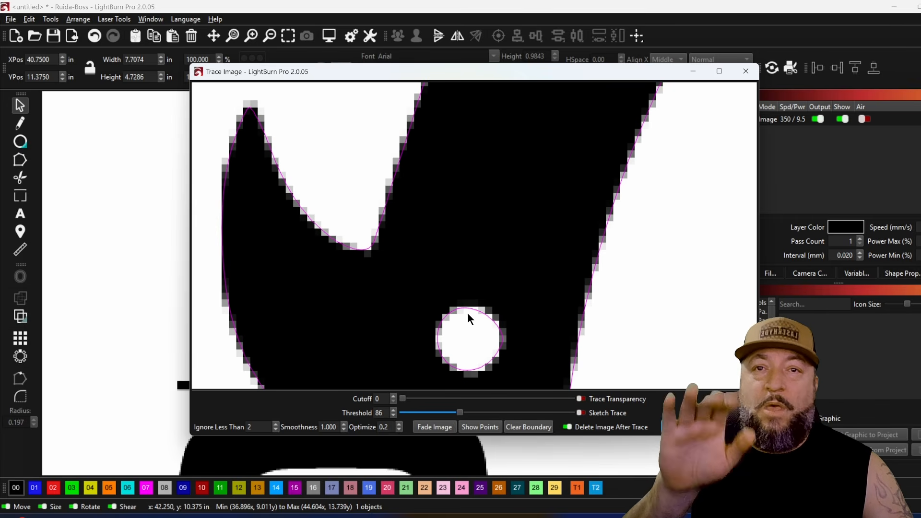
drag(460, 414, 451, 418)
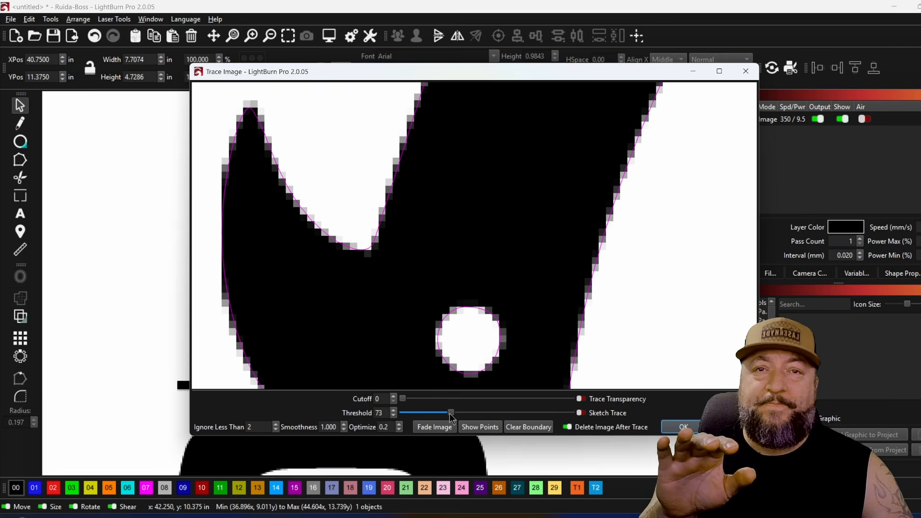
Step: Set the trace options to Ignore Less Than 1, Smoothness 1.000 and Optimize 0.4
click(276, 430)
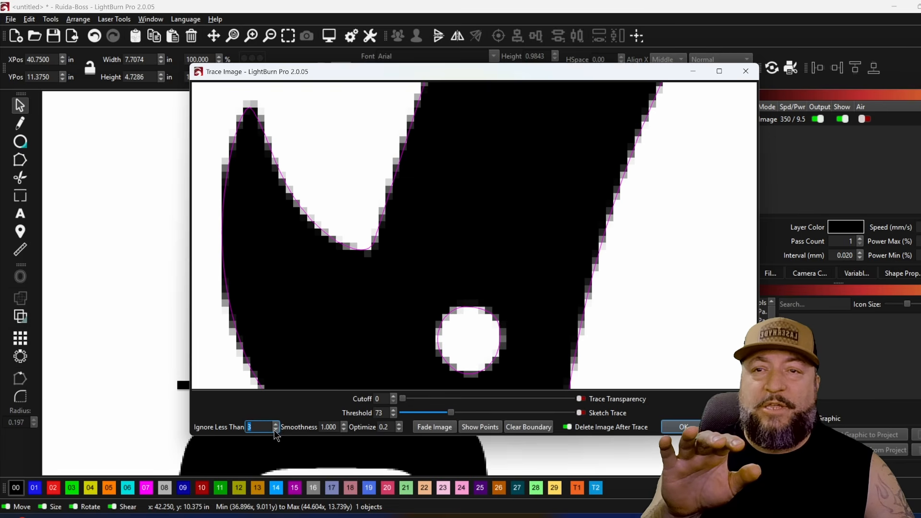
click(343, 425)
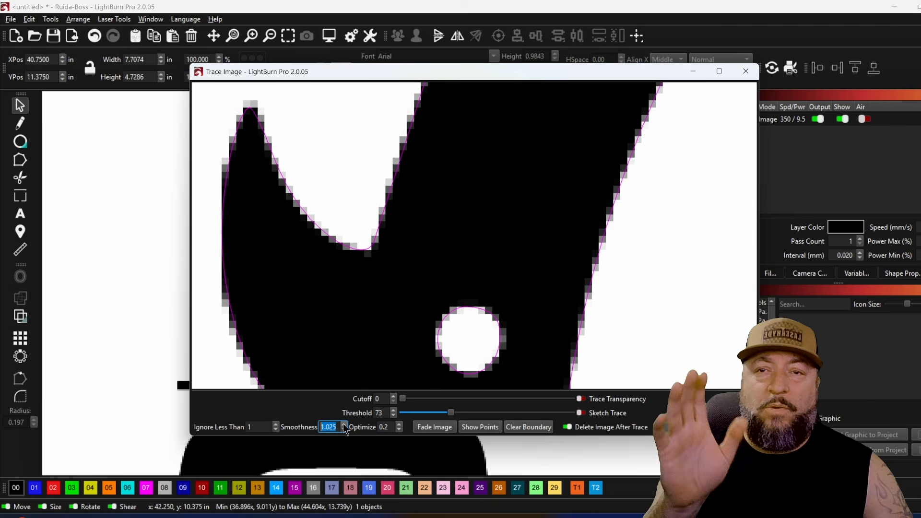
click(344, 425)
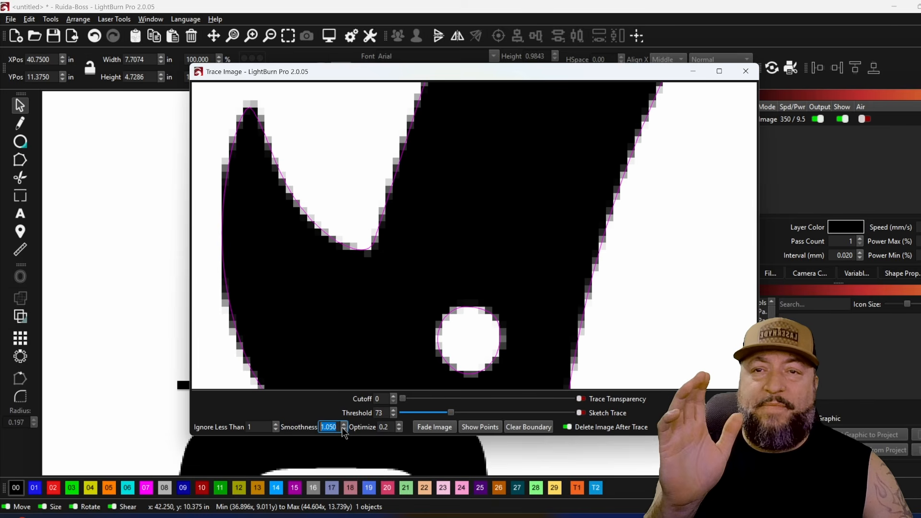
click(399, 424)
click(399, 424)
Step: Try trace Threshold values of 39 and 116, comparing the outline on the saw tooth and the blade's inner corner
mouse_move(451, 412)
mouse_down()
mouse_move(461, 413)
mouse_move(413, 415)
mouse_move(430, 415)
mouse_up()
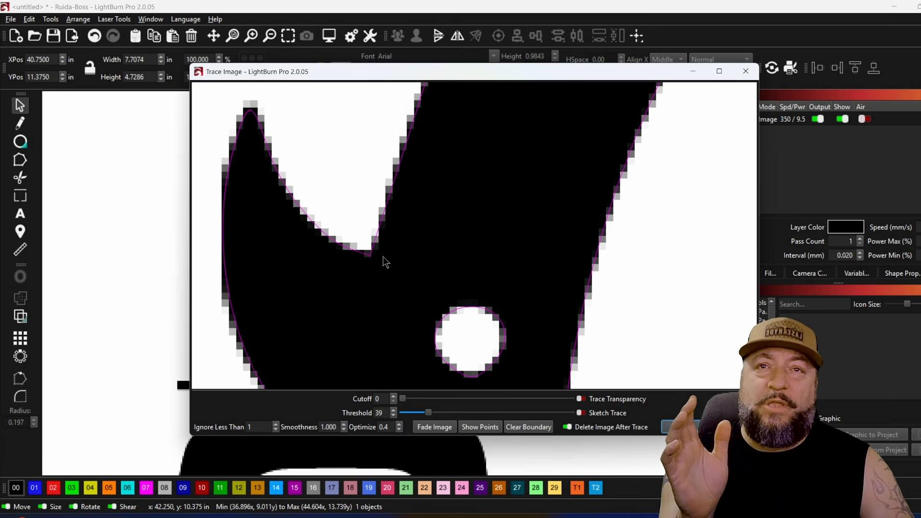
scroll(385, 261, down, 2)
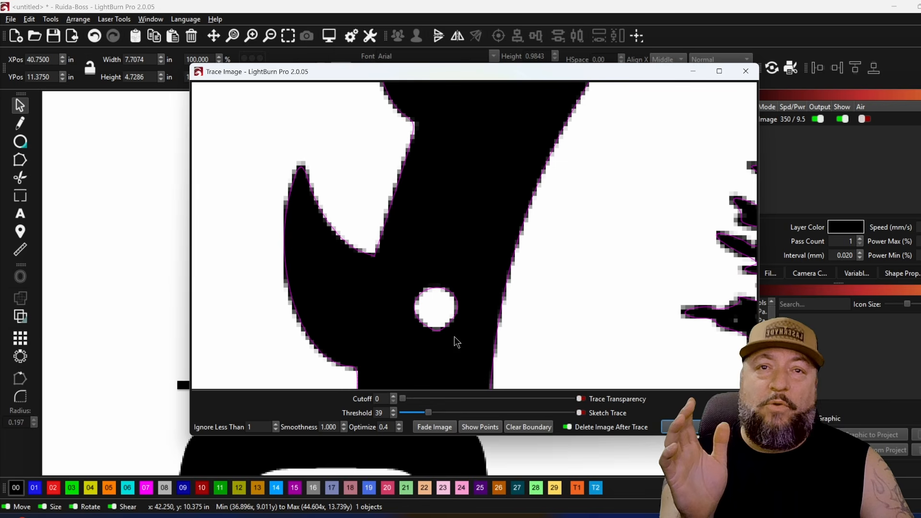
mouse_move(421, 410)
mouse_down()
mouse_move(487, 415)
mouse_move(478, 413)
mouse_up()
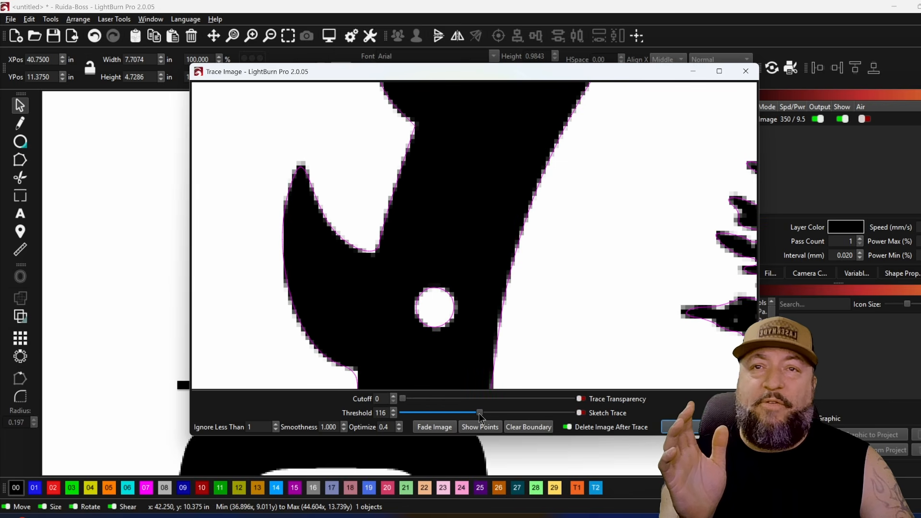
scroll(387, 261, down, 3)
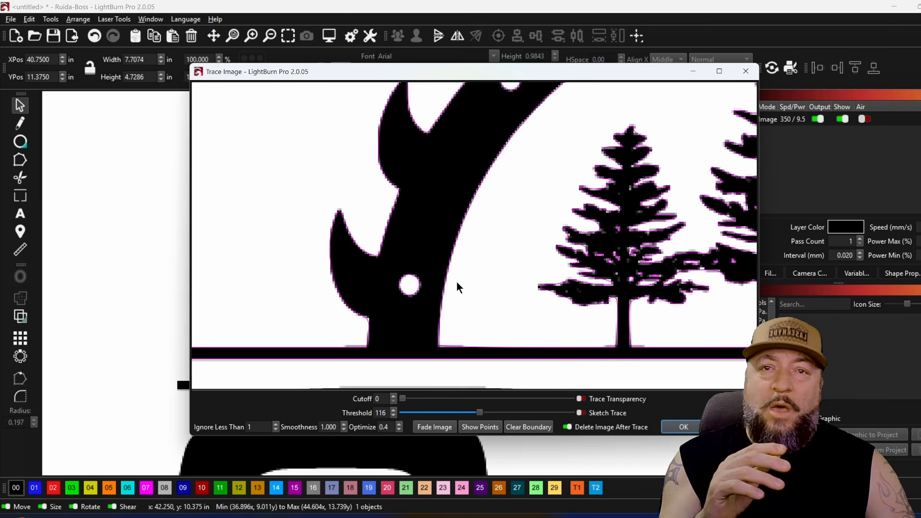
scroll(415, 292, down, 2)
scroll(396, 355, up, 6)
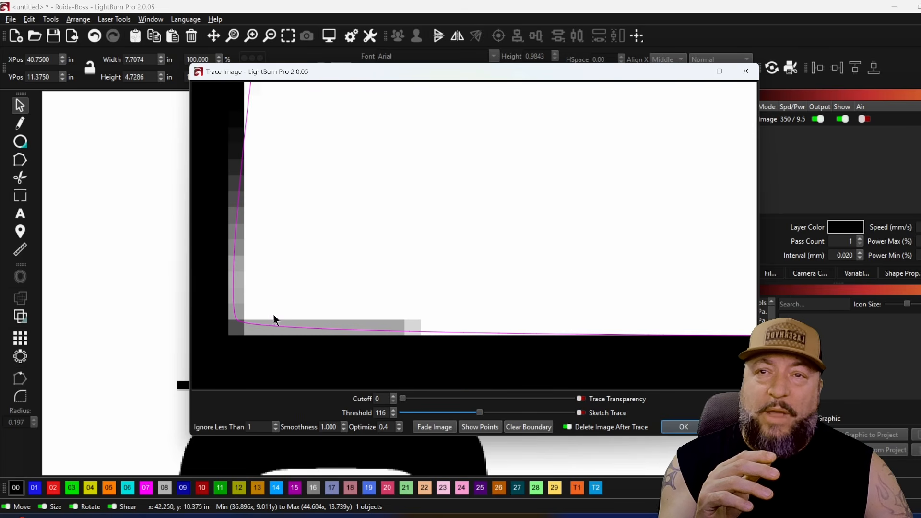
scroll(283, 259, down, 3)
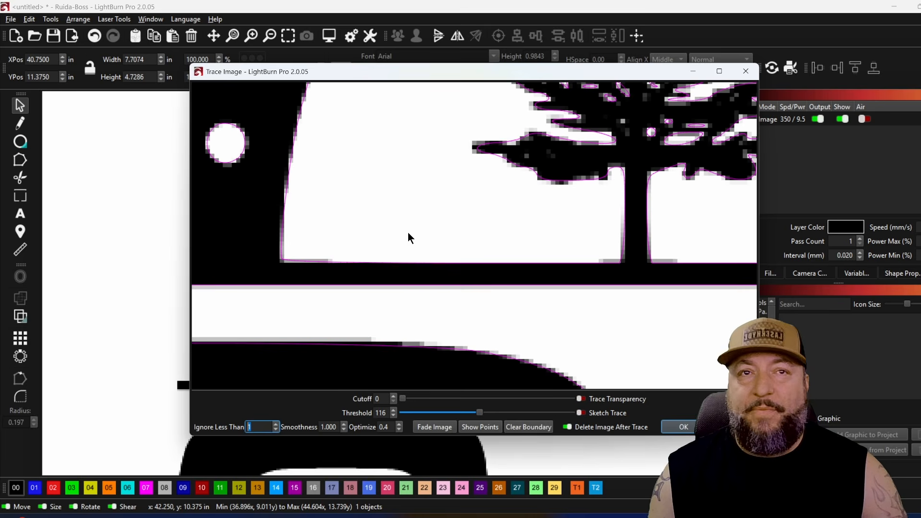
Step: Set the trace Threshold to 76 and check the outline where the tree trunk meets the ground line
drag(478, 414, 451, 414)
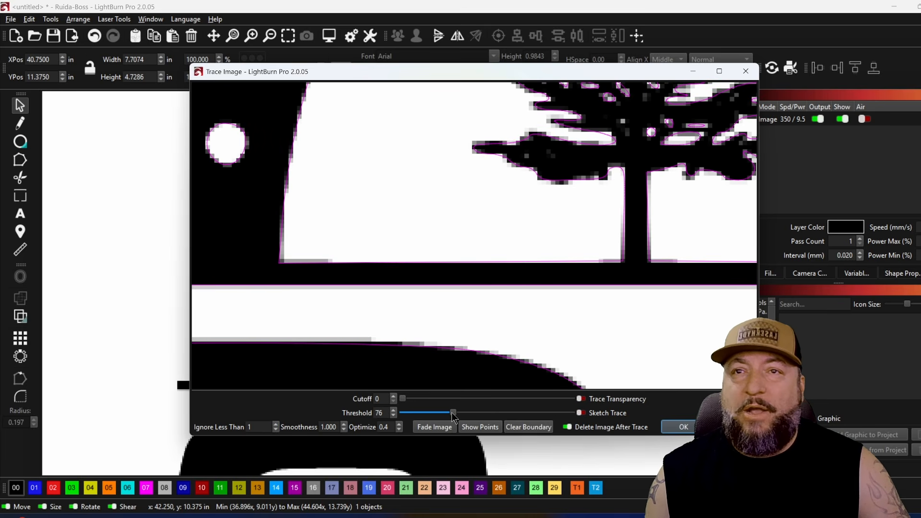
scroll(307, 268, up, 3)
scroll(353, 267, down, 3)
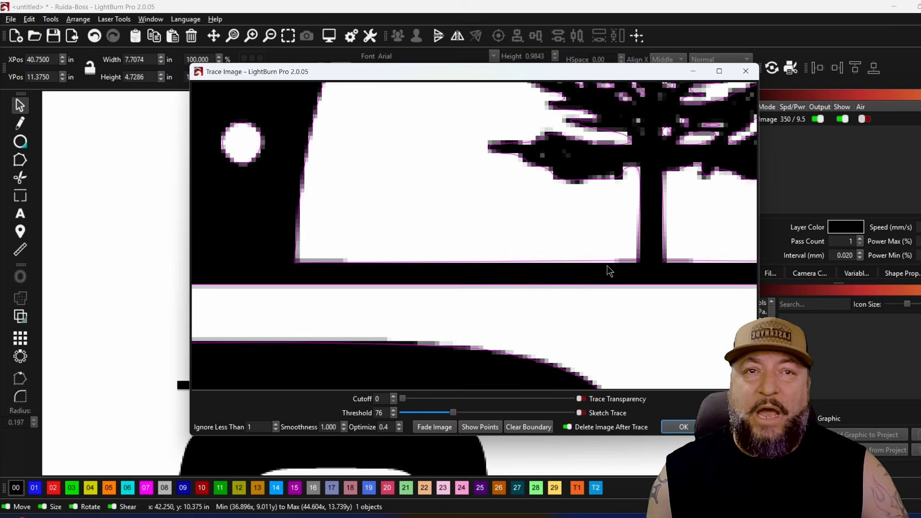
scroll(481, 269, up, 4)
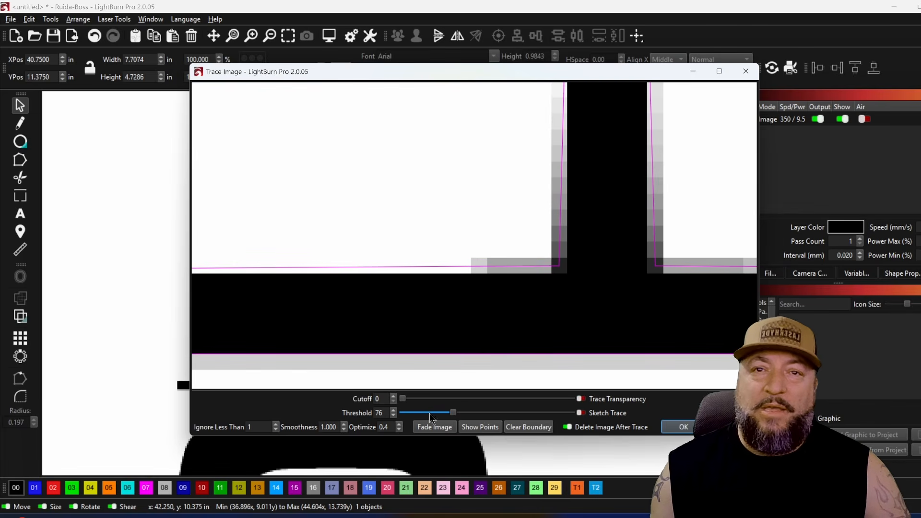
Step: Try a trace Threshold of 114 and check the outline at the tree trunk, ground line and blade's inner corner
drag(454, 413, 479, 413)
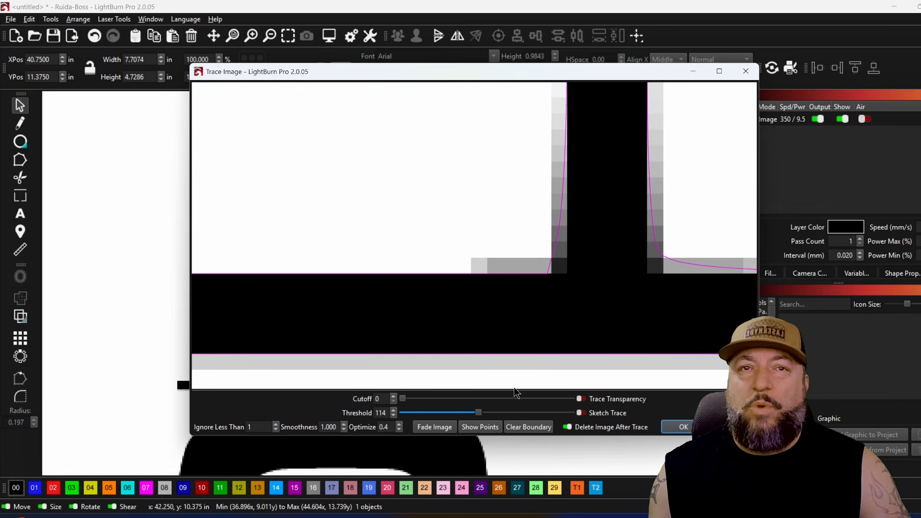
scroll(613, 312, down, 3)
scroll(343, 308, up, 5)
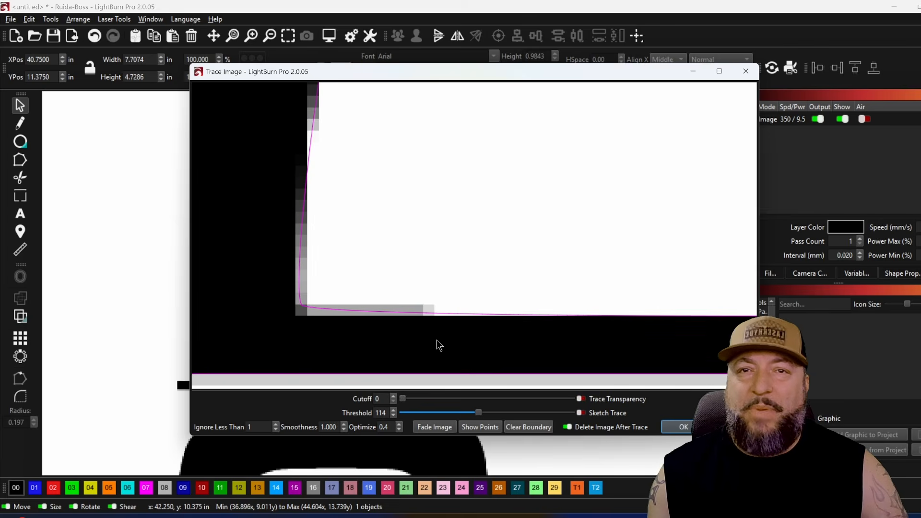
Step: Try a trace Threshold of 38 and check the outline on the saw teeth, holes and tree branches
mouse_move(478, 413)
mouse_down()
mouse_move(496, 414)
mouse_move(420, 415)
mouse_move(431, 416)
mouse_up()
scroll(358, 281, down, 6)
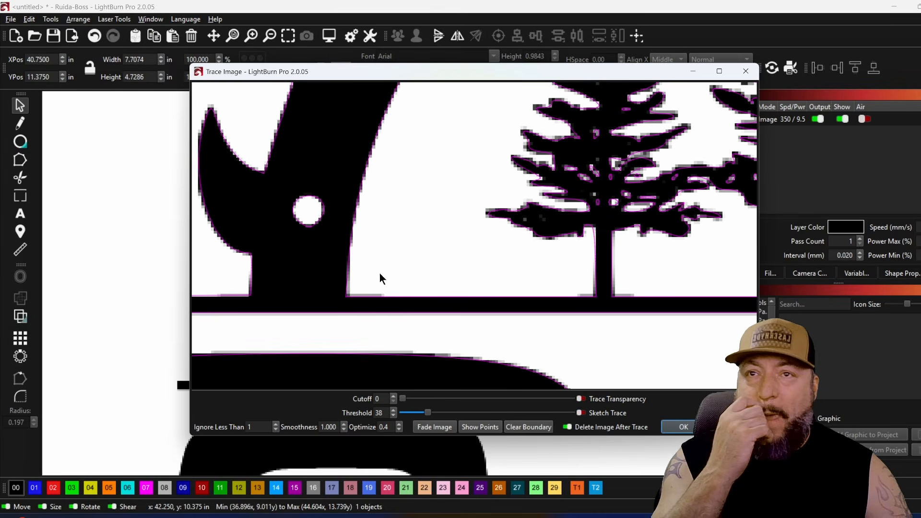
scroll(281, 165, up, 4)
scroll(292, 310, down, 7)
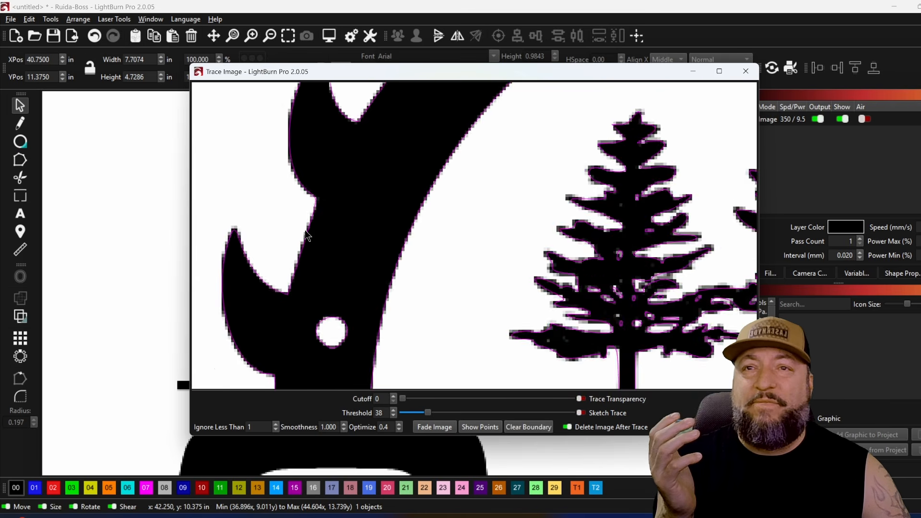
scroll(366, 153, down, 4)
scroll(487, 148, up, 6)
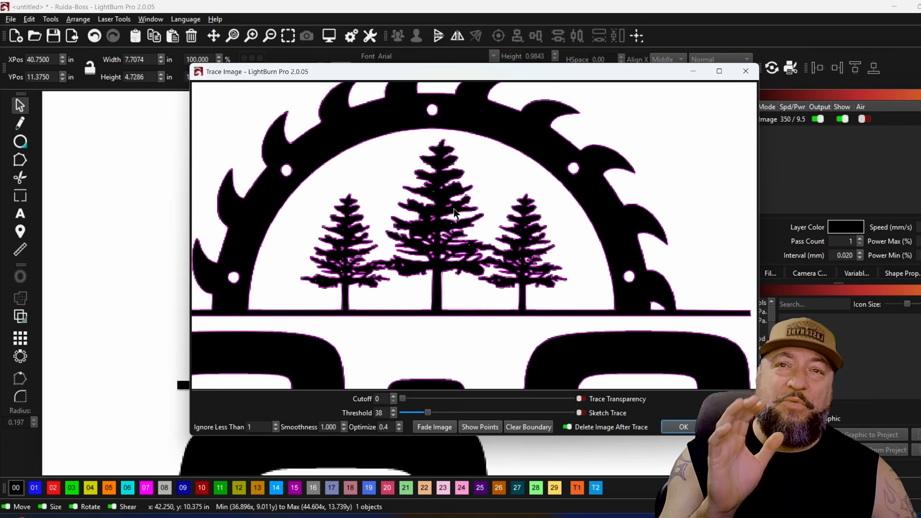
scroll(443, 247, up, 3)
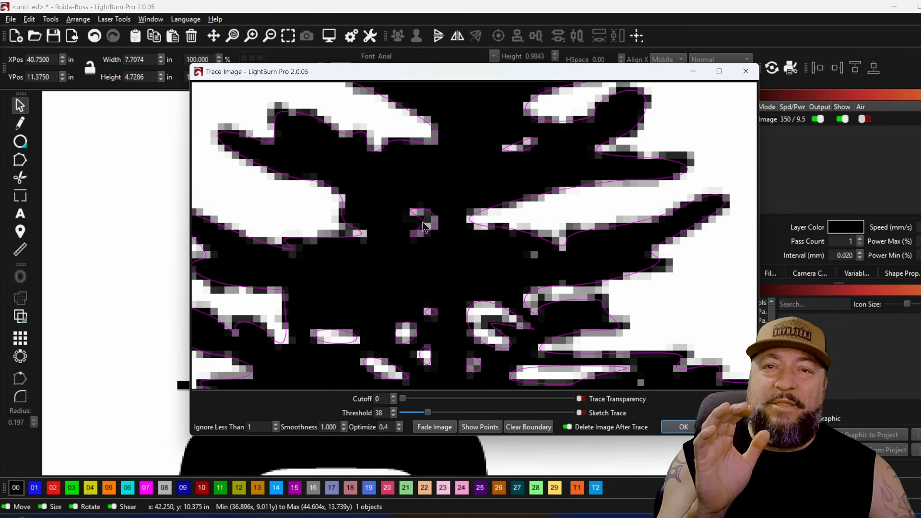
scroll(448, 240, down, 5)
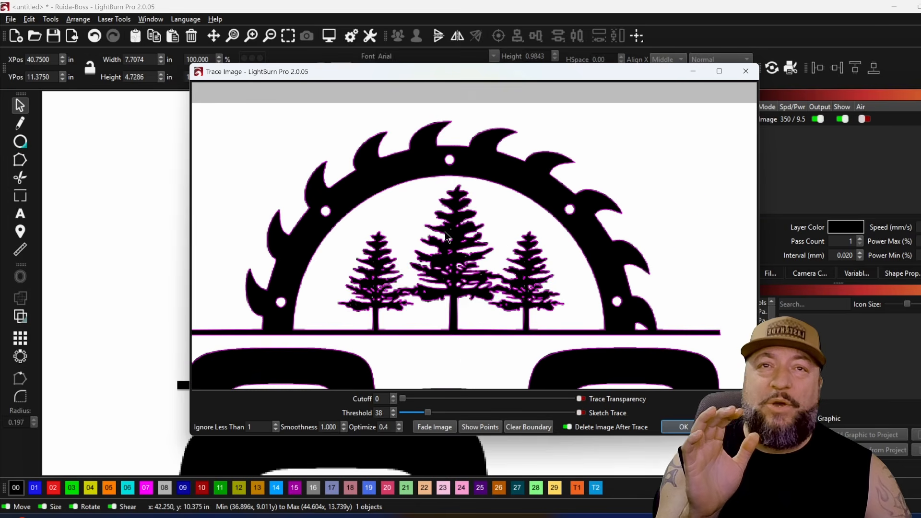
scroll(516, 242, down, 5)
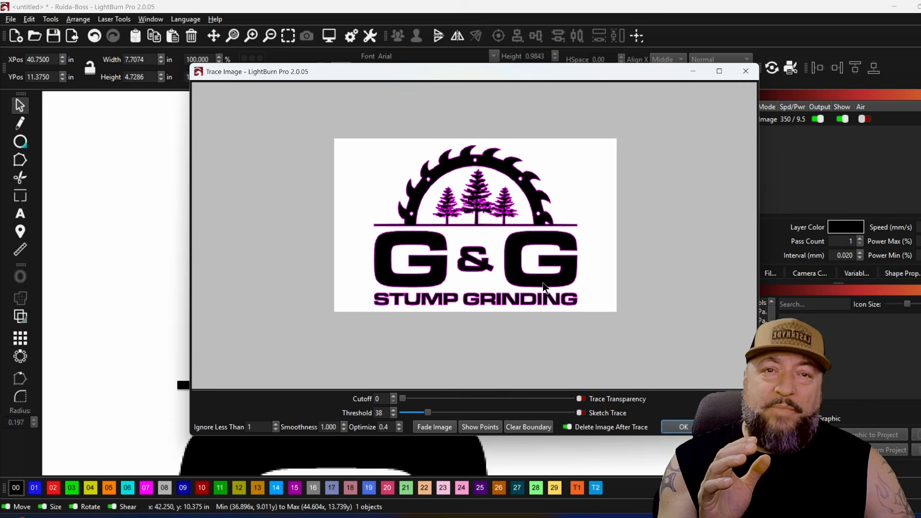
Step: Examine how closely the trace outline follows the letter edges in the word GRINDING
scroll(542, 292, up, 8)
scroll(556, 291, up, 3)
scroll(412, 320, up, 3)
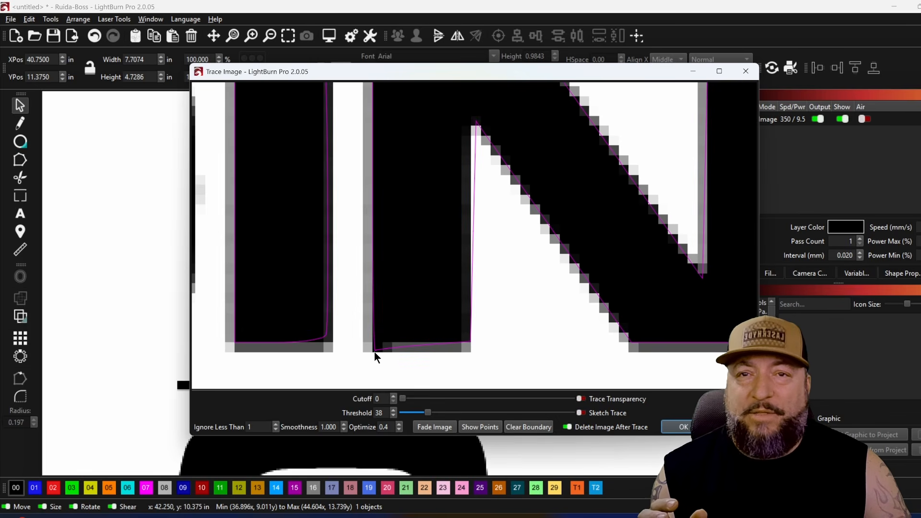
scroll(468, 342, down, 3)
scroll(368, 333, up, 2)
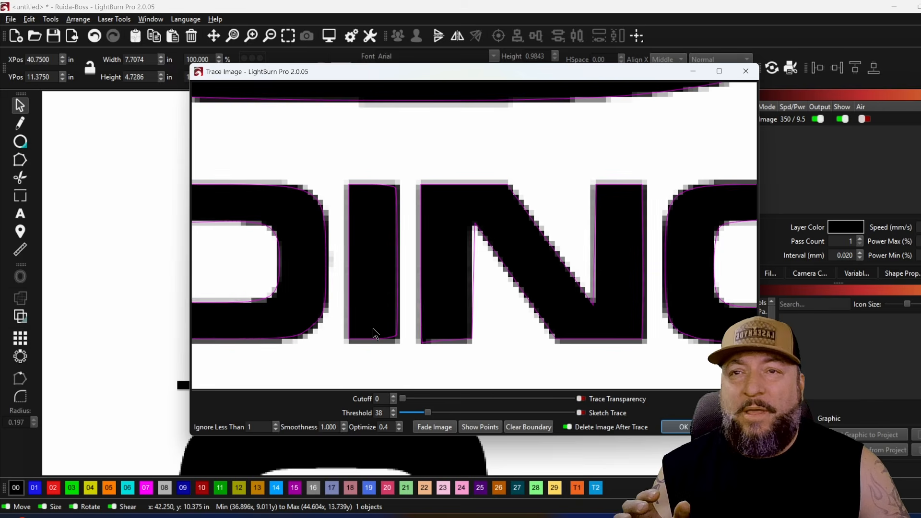
scroll(504, 277, down, 3)
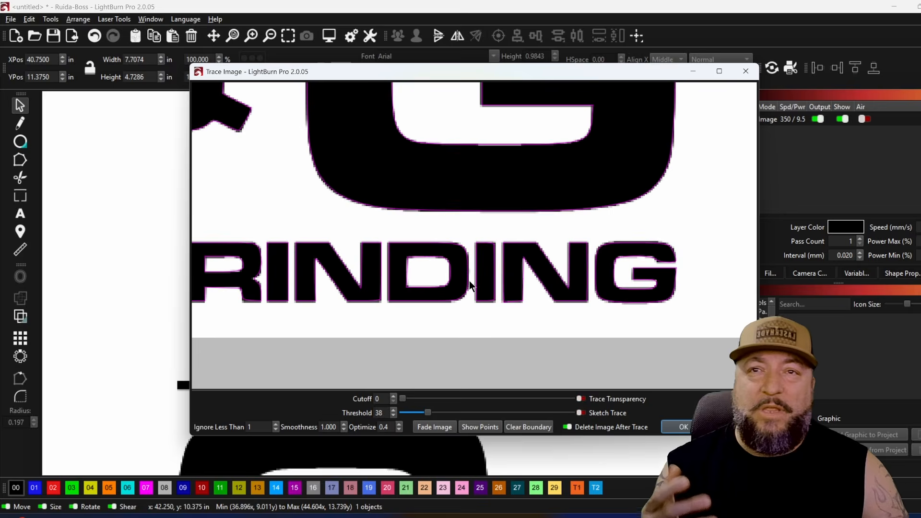
scroll(351, 236, up, 5)
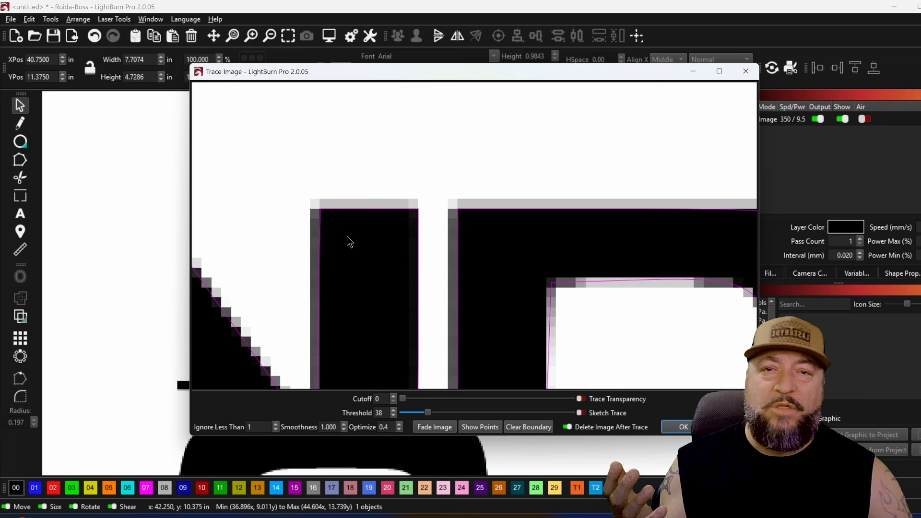
scroll(347, 236, down, 3)
Step: Try a trace Threshold of 57 and a higher one, comparing the outline on the GRINDING letters
drag(427, 413, 441, 417)
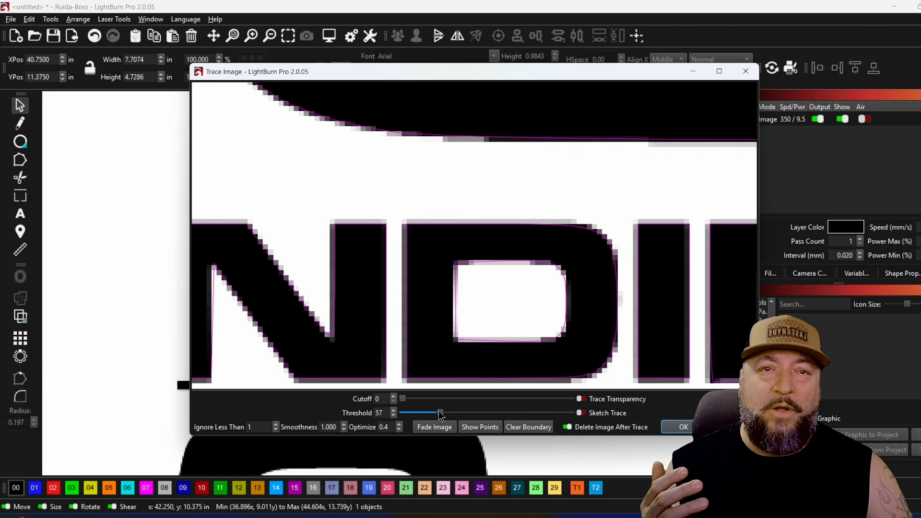
scroll(509, 357, down, 2)
scroll(534, 339, up, 4)
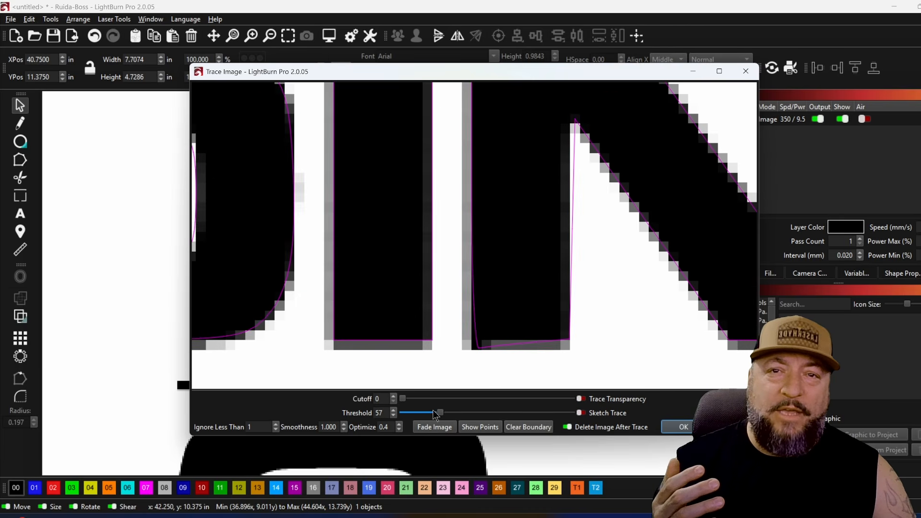
drag(445, 413, 506, 421)
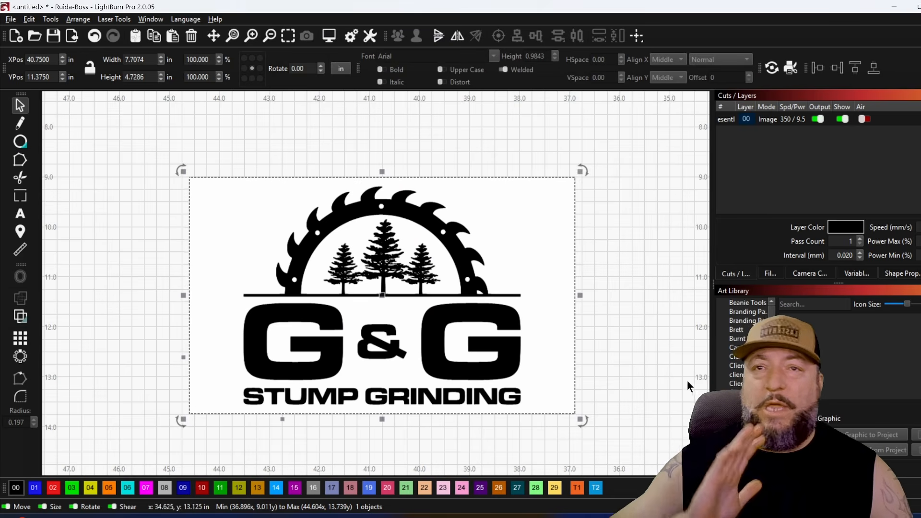
Step: Trace the logo image with Threshold 128, Ignore Less Than 2, Smoothness 1.000 and Optimize 0.2, deleting the image after tracing
right_click(307, 249)
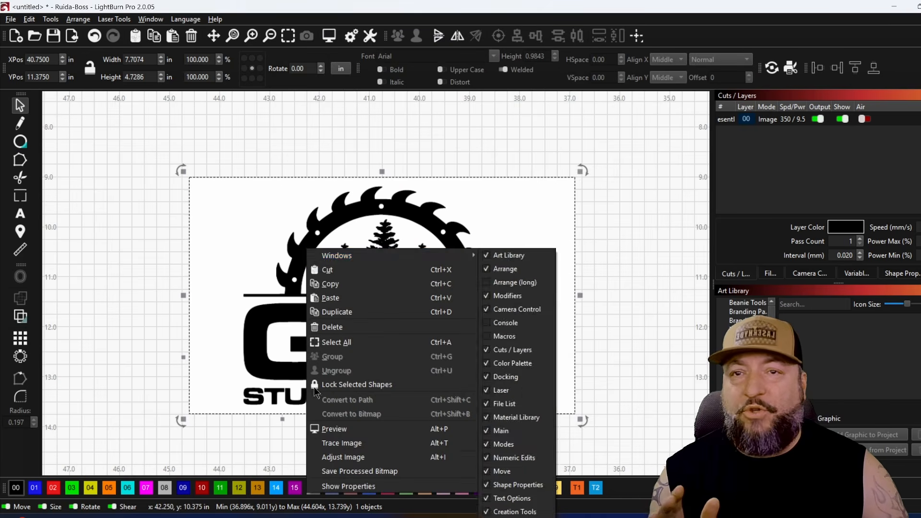
click(335, 445)
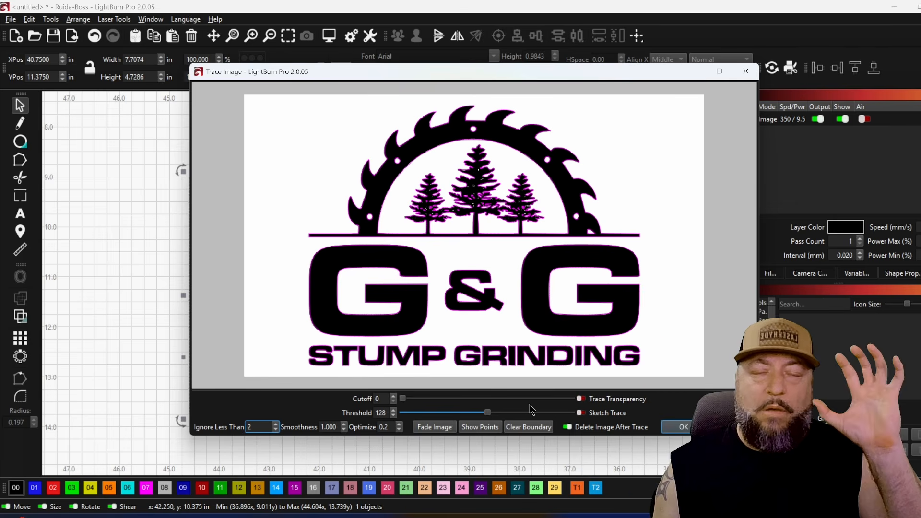
click(683, 427)
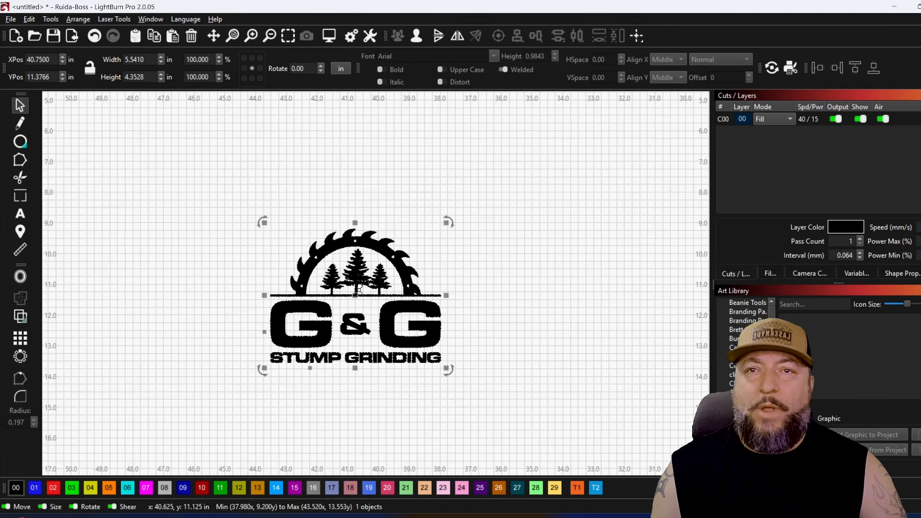
Step: Move the traced logo to X 45.6250 in, Y 11.5000 in, and set its layer mode to Line
drag(359, 289, 209, 293)
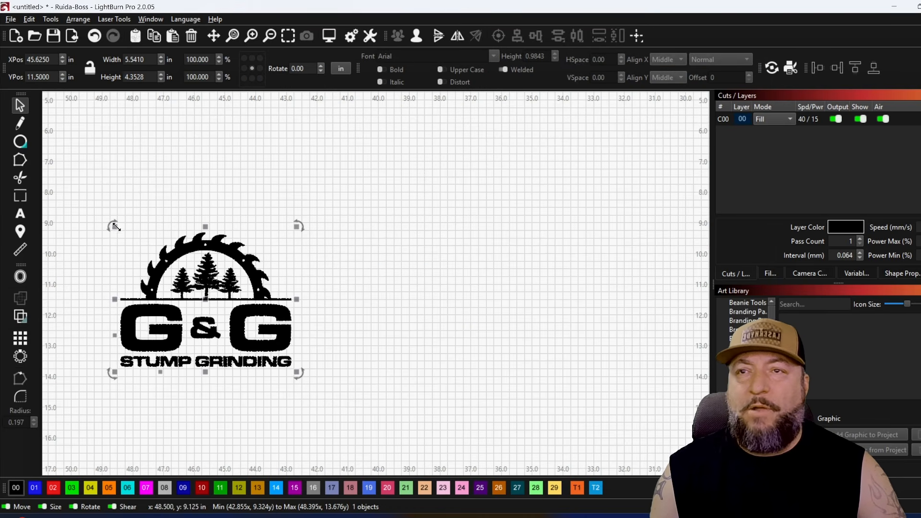
scroll(142, 291, up, 3)
click(773, 119)
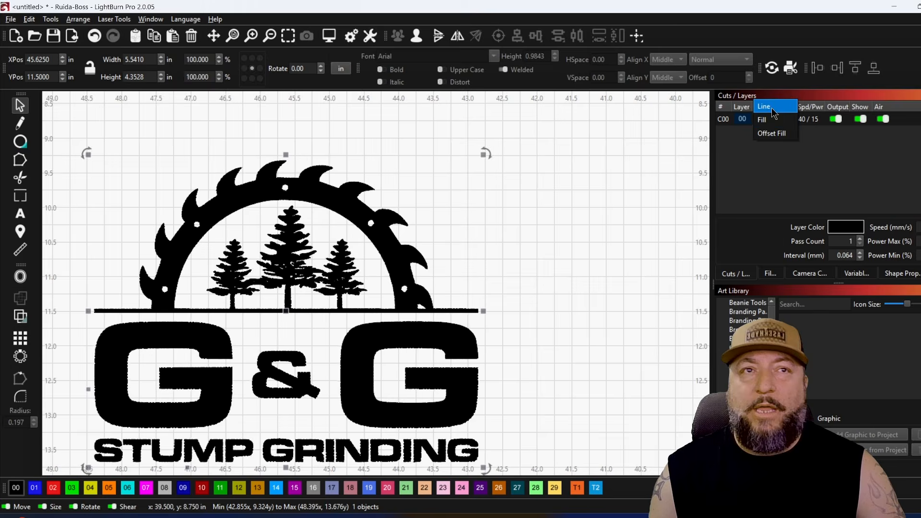
click(772, 107)
Step: Examine the traced outlines of the saw teeth, trees, ground line and lettering for wobbles and rounded corners
scroll(160, 272, up, 5)
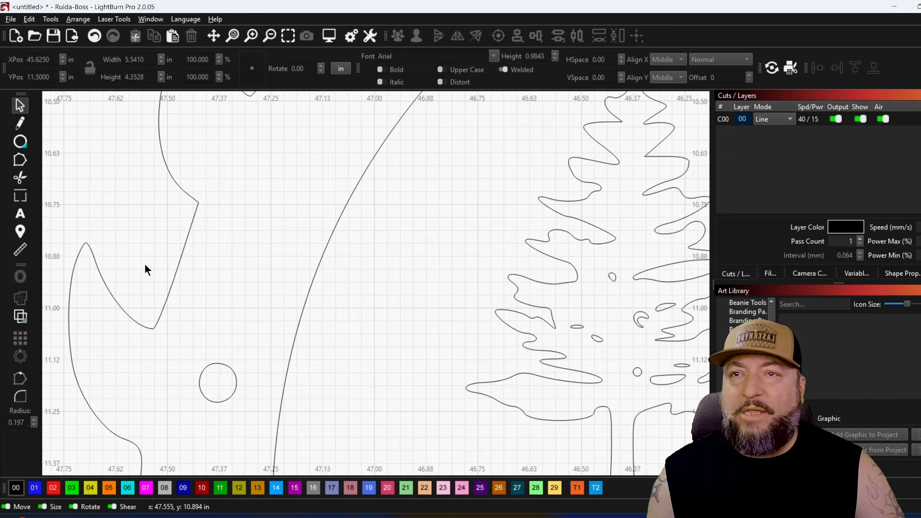
scroll(145, 264, down, 3)
scroll(154, 271, down, 2)
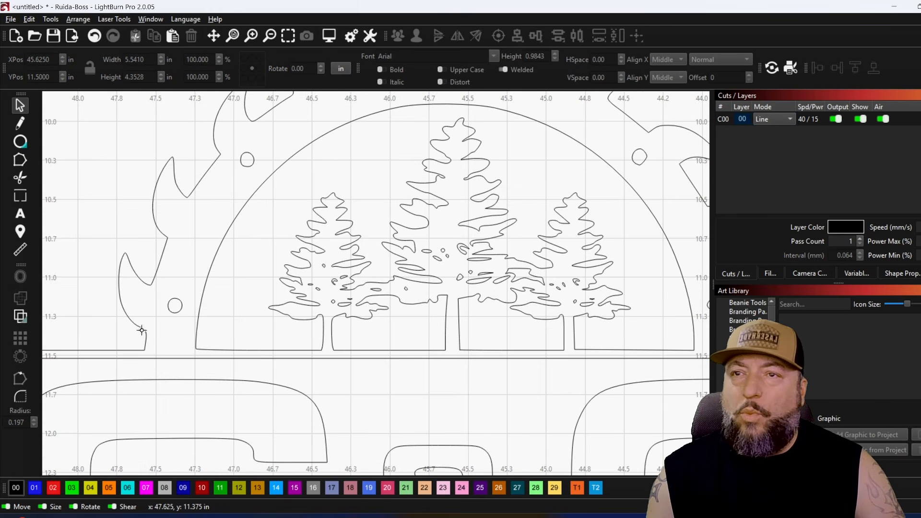
drag(293, 329, 270, 333)
scroll(188, 357, up, 3)
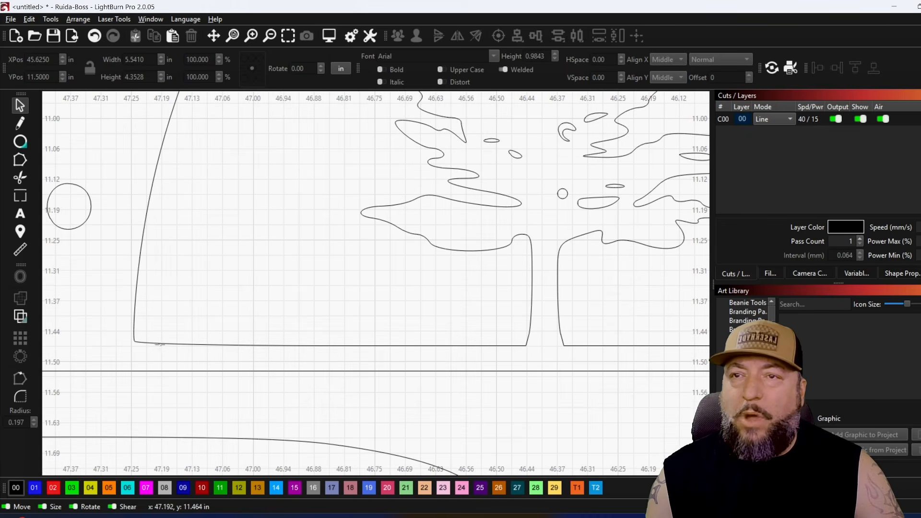
scroll(247, 312, down, 5)
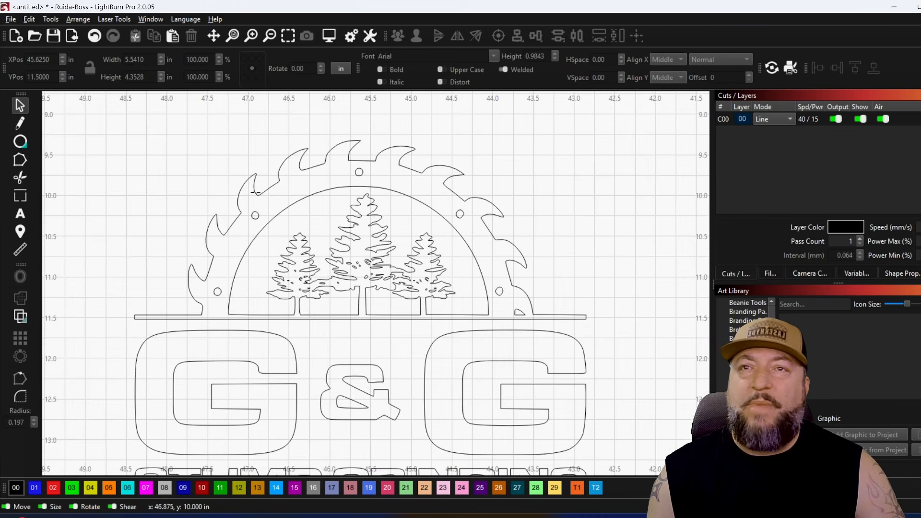
scroll(430, 394, up, 4)
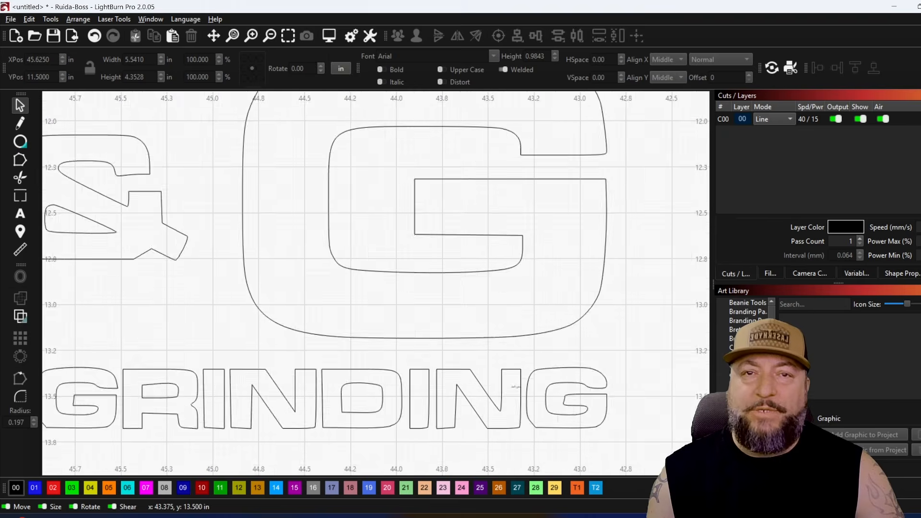
scroll(343, 349, down, 4)
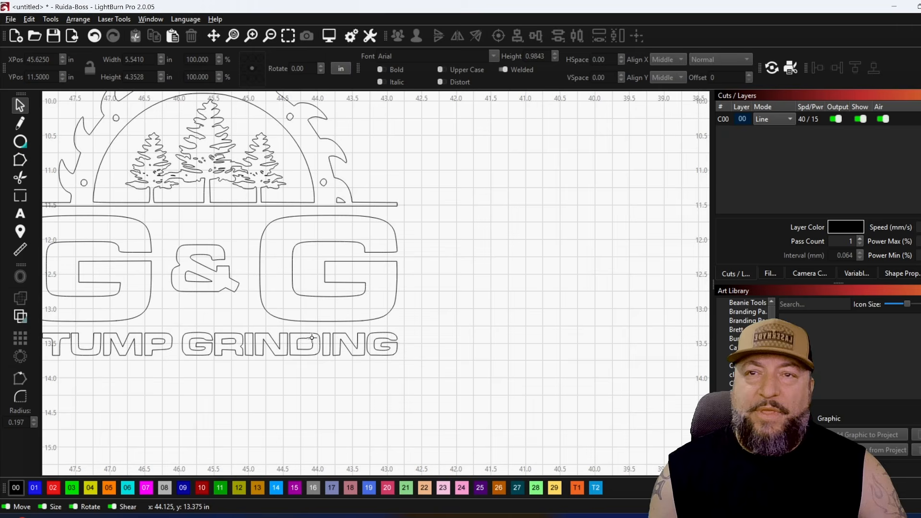
Step: Set the traced logo's layer mode back to Fill
click(769, 119)
click(771, 136)
scroll(532, 250, down, 3)
drag(568, 237, 378, 301)
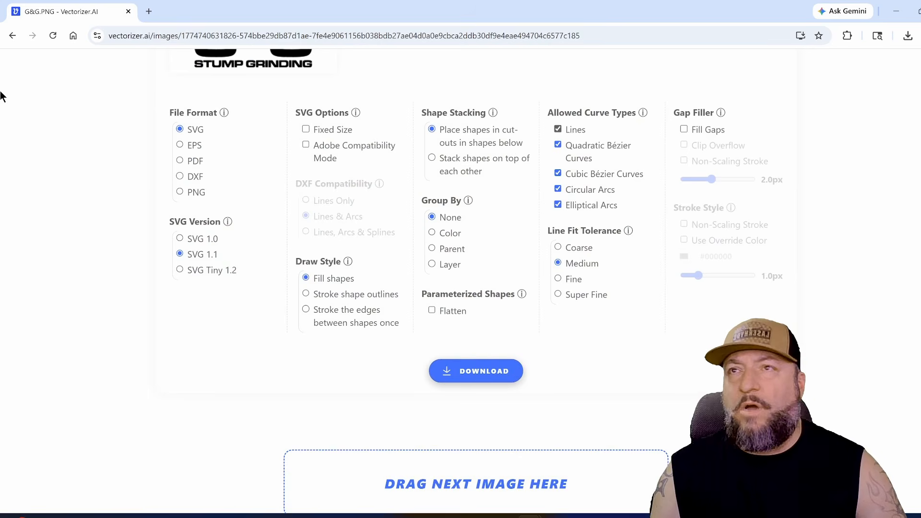
Step: Switch to Vectorizer.AI in the browser, return to its home page and upload G&G.PNG for vectorizing
scroll(115, 302, up, 3)
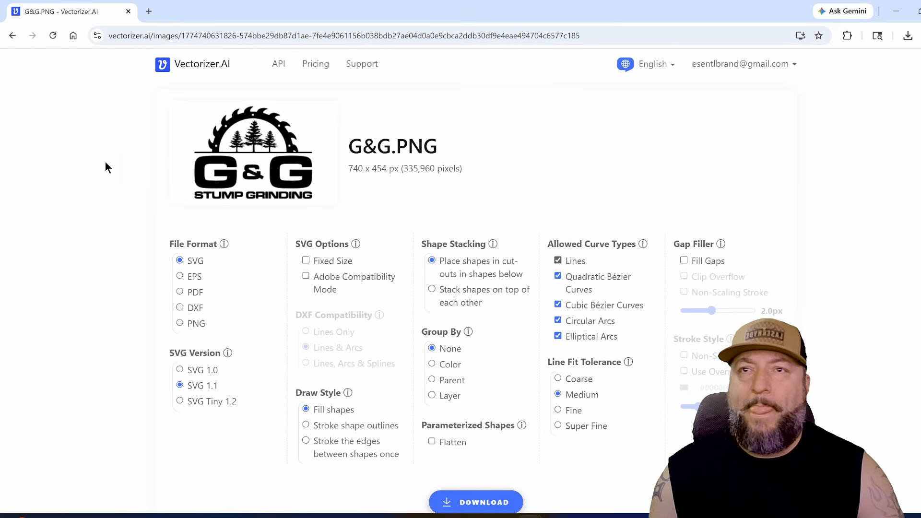
click(197, 66)
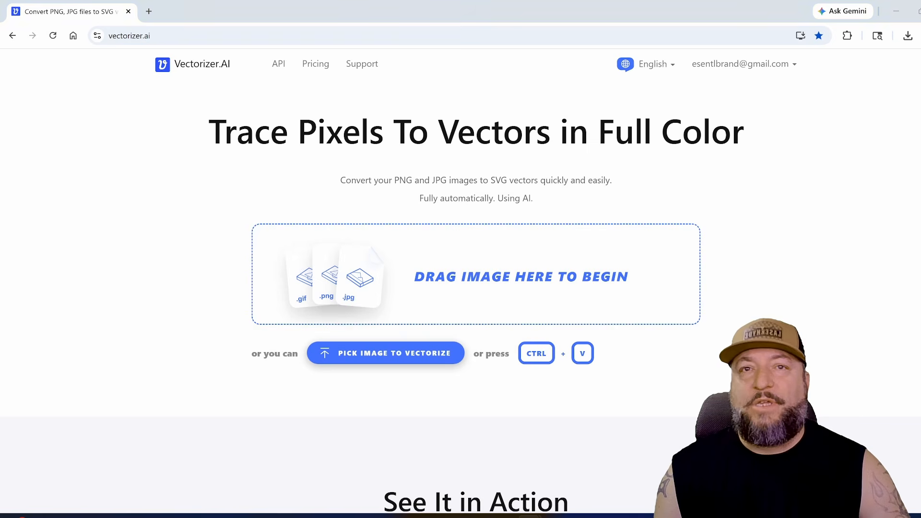
drag(920, 269, 481, 279)
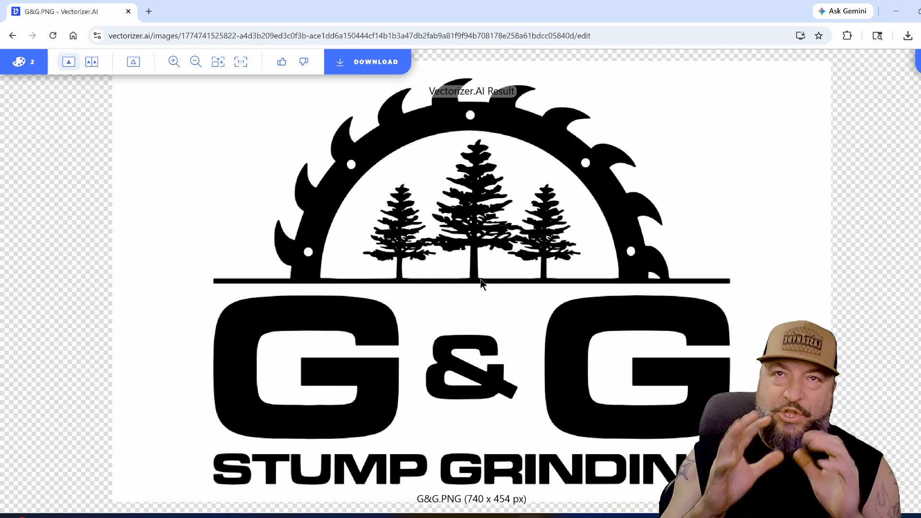
Step: Examine the vectorized result's edges on the saw blade and trees against the original pixels
click(360, 64)
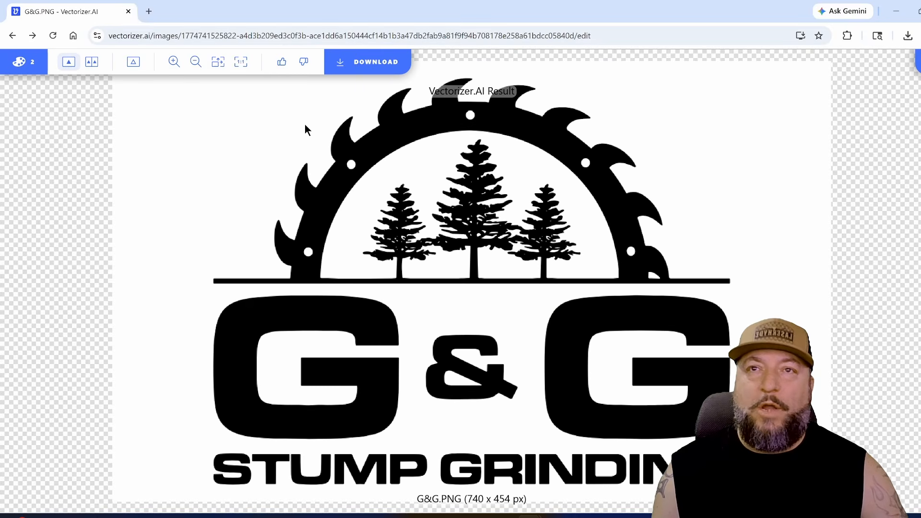
scroll(350, 186, up, 8)
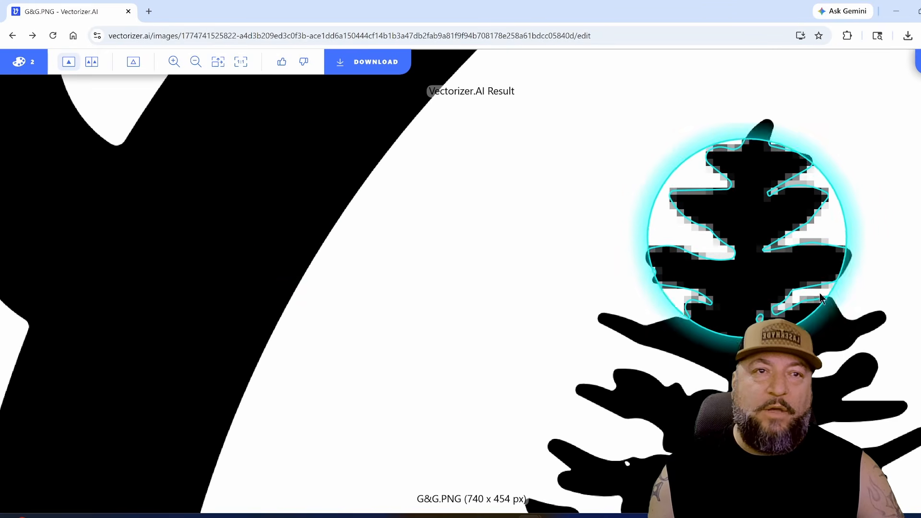
scroll(773, 439, down, 4)
scroll(683, 357, down, 4)
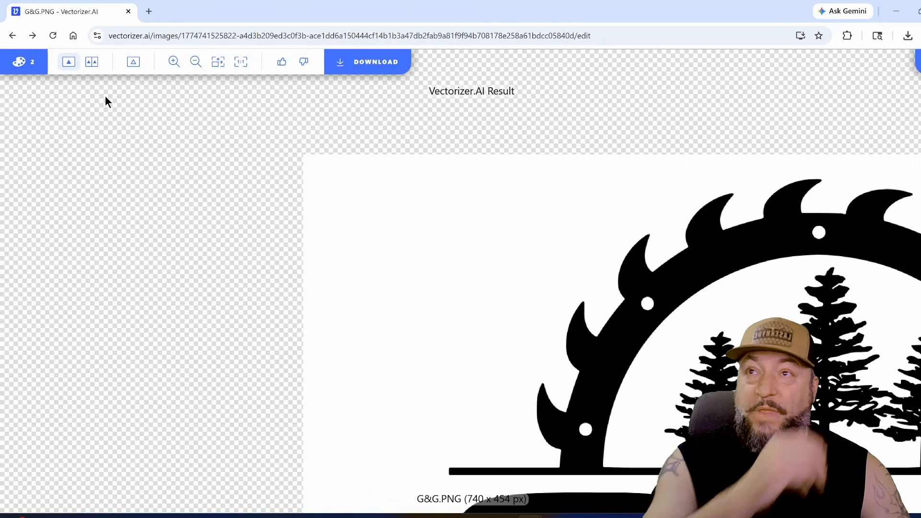
Step: Open the download options for the vectorized G&G.PNG and review the output settings
click(364, 67)
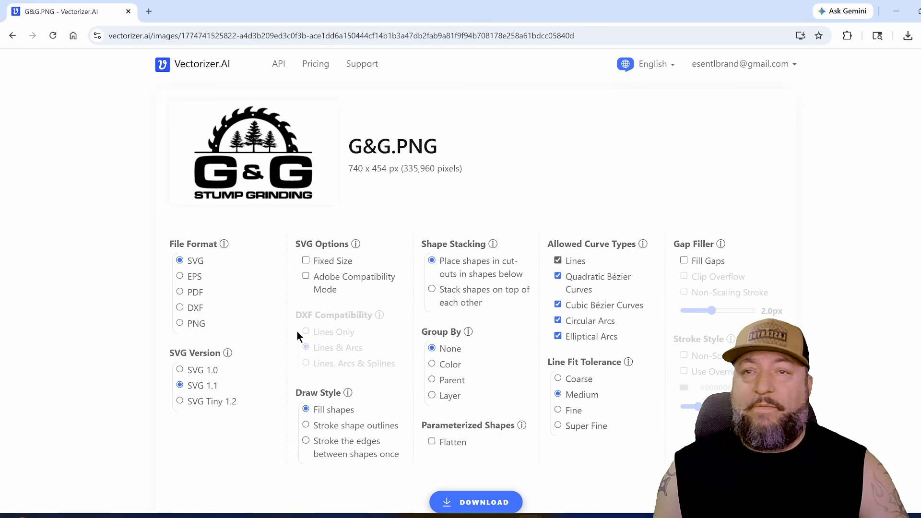
scroll(271, 278, down, 3)
scroll(270, 277, down, 6)
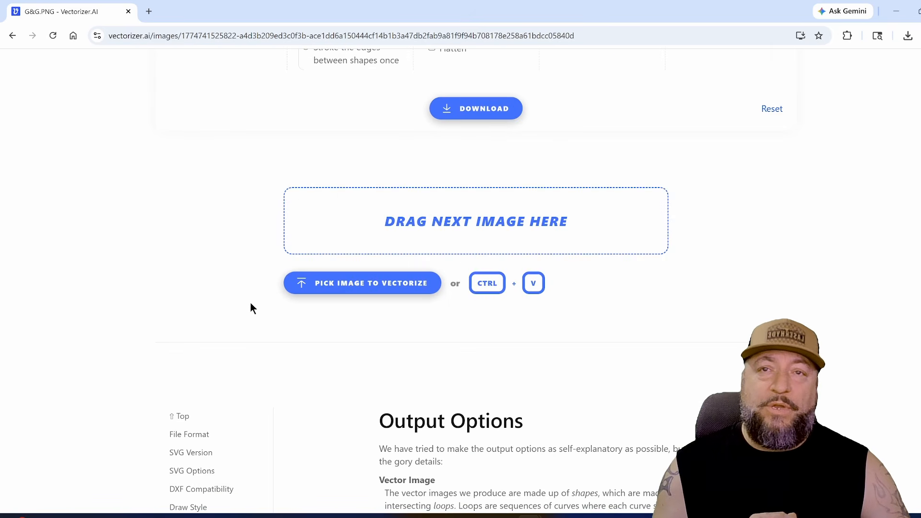
scroll(251, 306, up, 3)
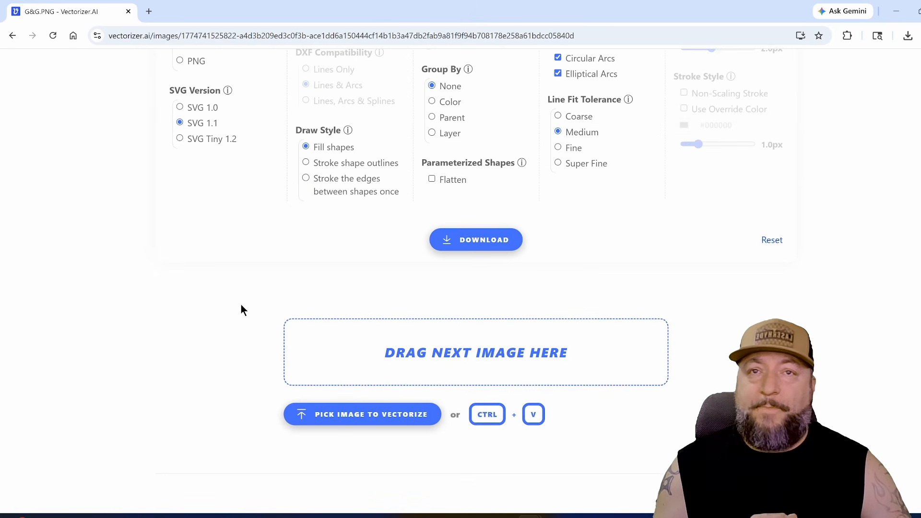
click(477, 248)
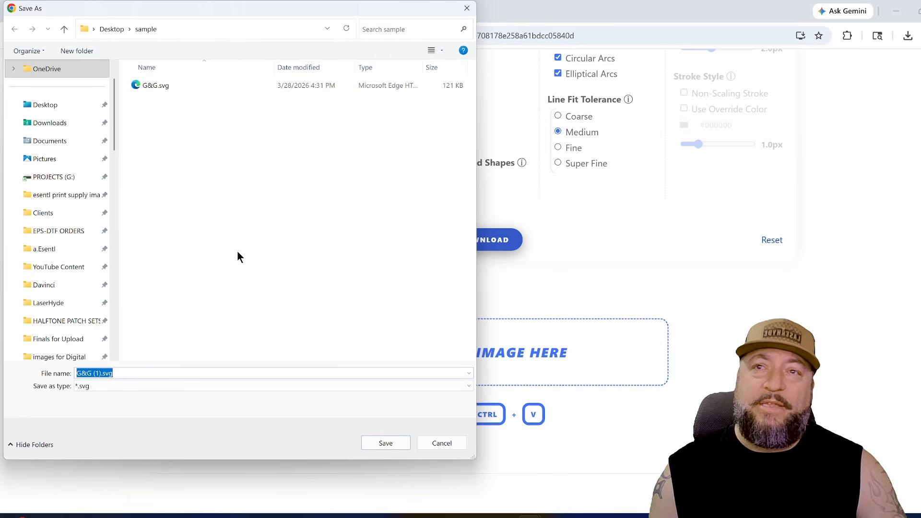
click(442, 442)
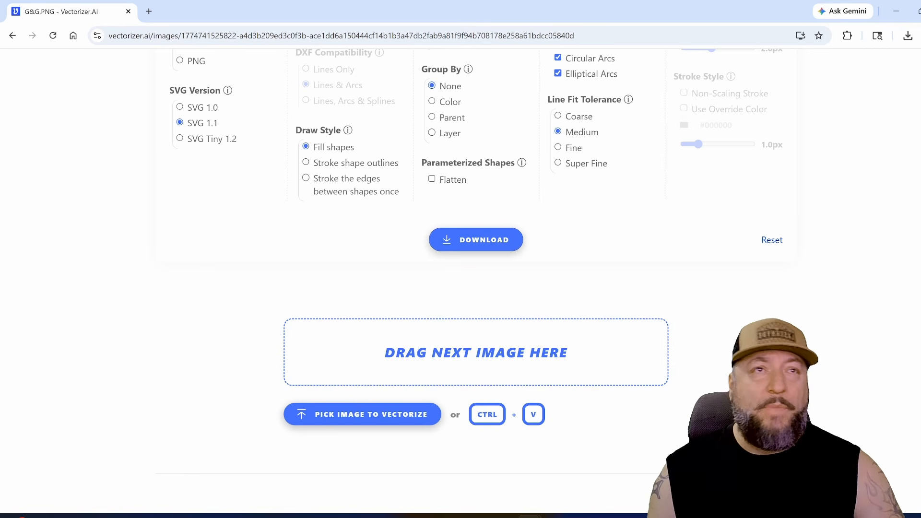
Step: Switch to LightBurn, import the vectorized G&G.svg beside the traced logo and remove its extra shapes on layer C23
click(896, 11)
drag(920, 192, 480, 317)
click(778, 132)
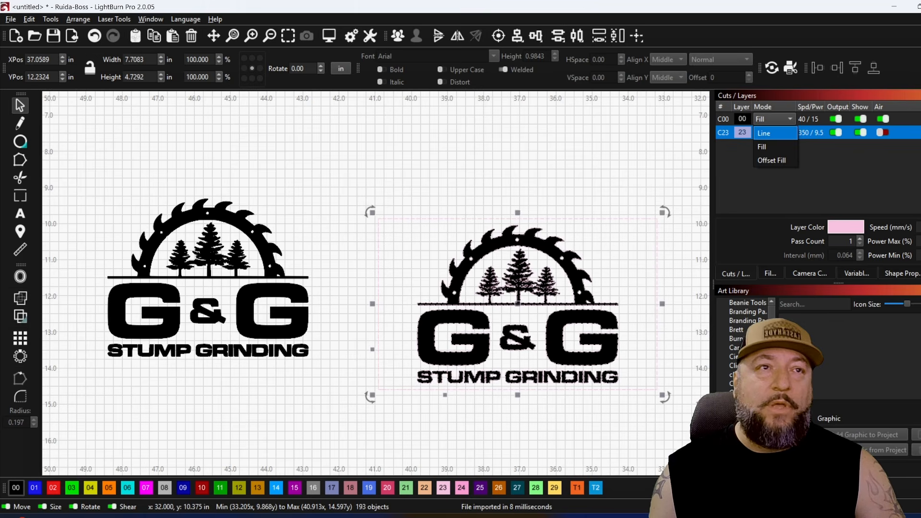
click(920, 168)
click(518, 275)
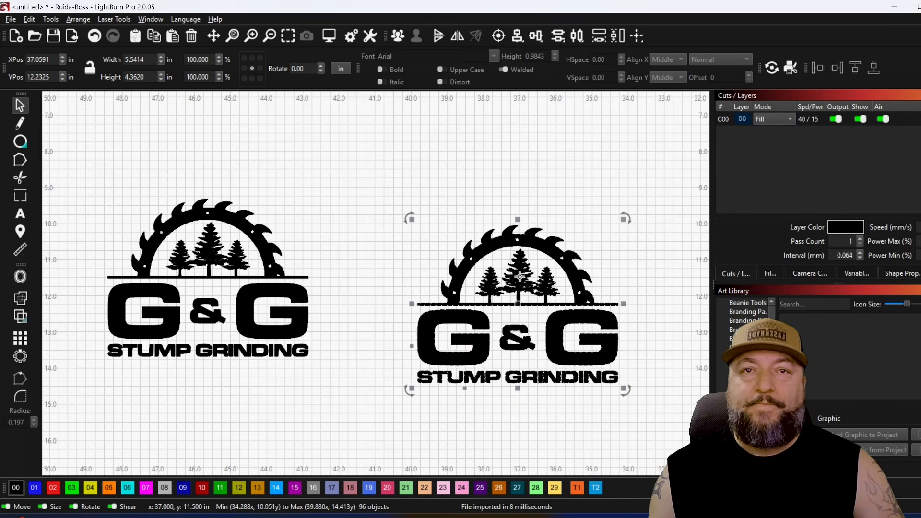
Step: Assign the imported logo to red layer 02 and move it right beside the black traced logo, at X 40 in and Y 11.5 in
drag(511, 305, 414, 279)
click(53, 487)
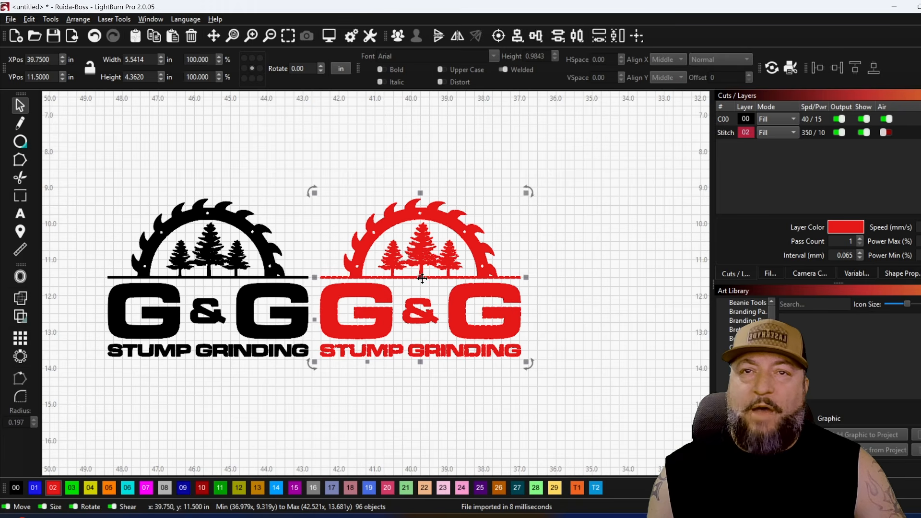
drag(422, 277, 410, 278)
click(317, 402)
Step: Compare the edges of the adjoining G letters in the black traced logo and the red vectorized logo
scroll(303, 316, up, 3)
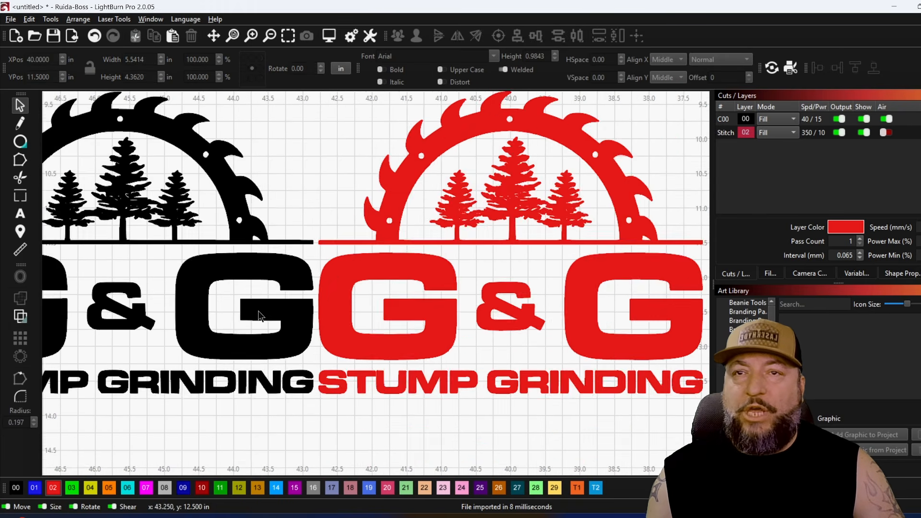
scroll(258, 315, up, 6)
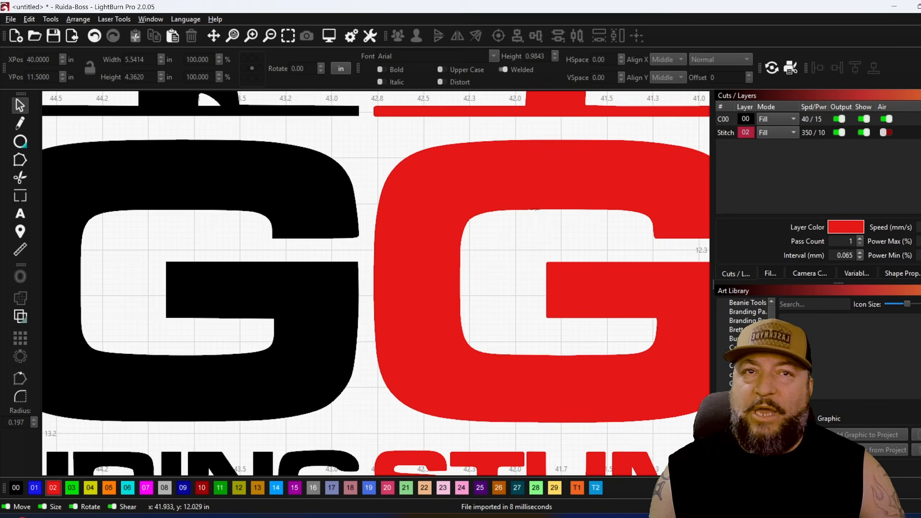
scroll(532, 211, down, 2)
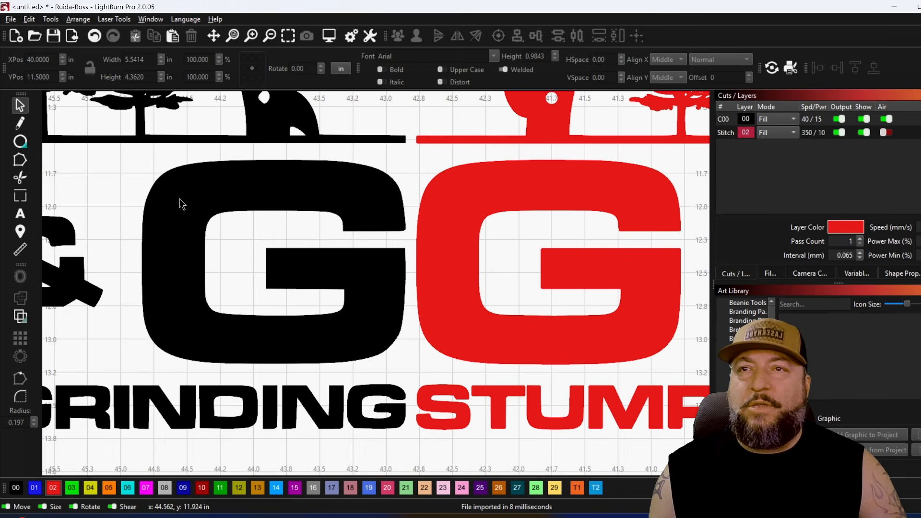
scroll(667, 233, down, 4)
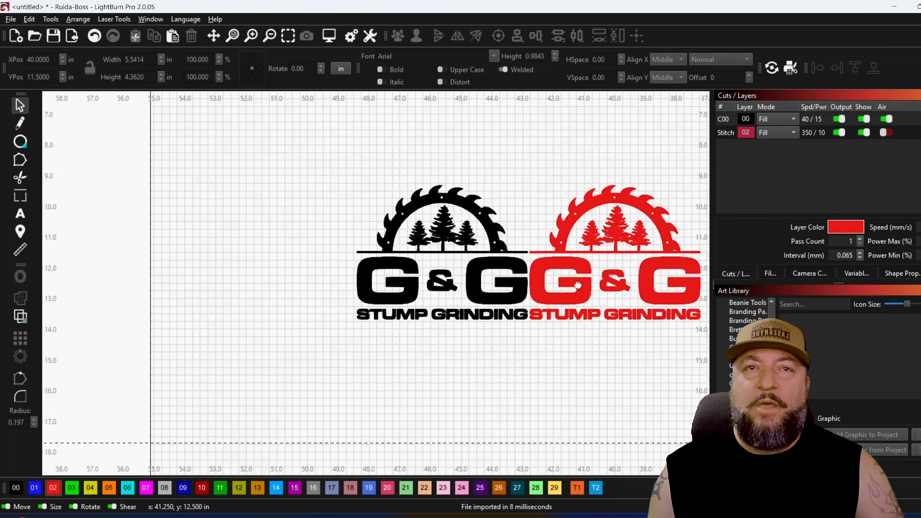
Step: Examine the roundness of each saw-blade hole in the black traced logo, going around the blade
scroll(140, 267, up, 5)
scroll(211, 271, up, 6)
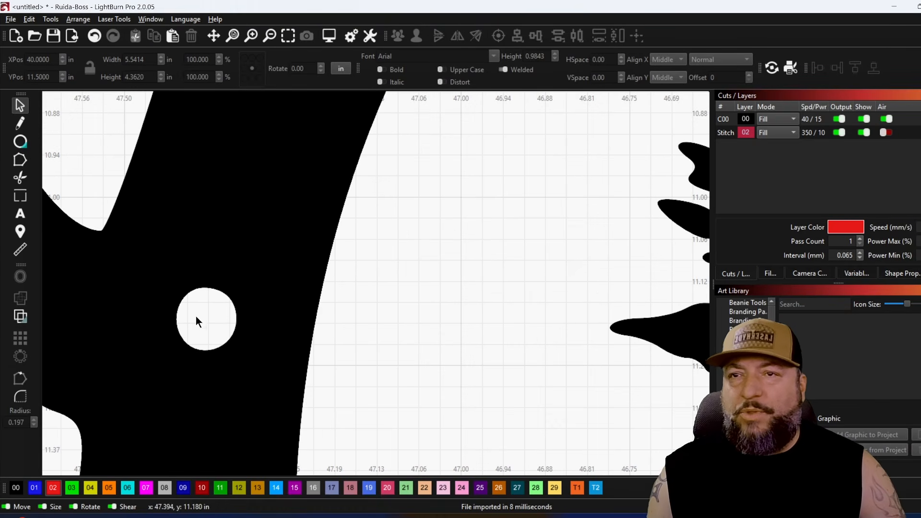
scroll(211, 336, down, 5)
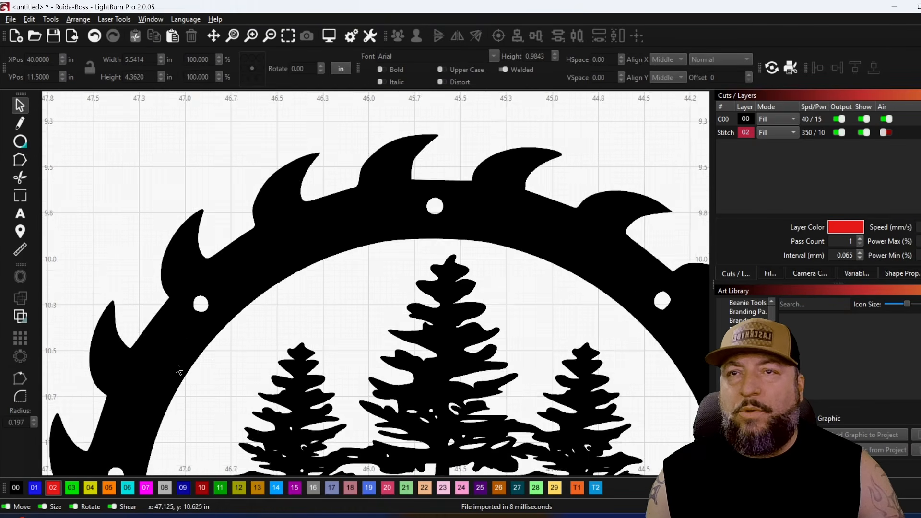
scroll(202, 275, up, 6)
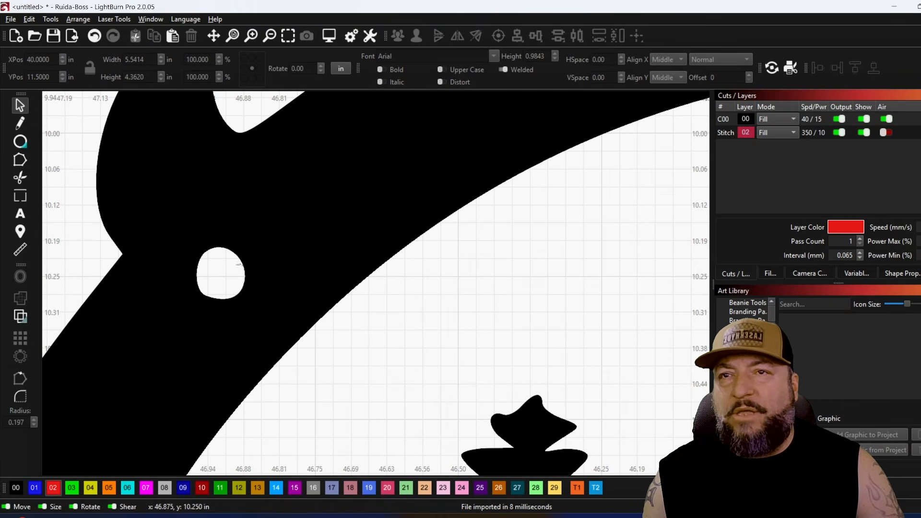
scroll(206, 269, down, 5)
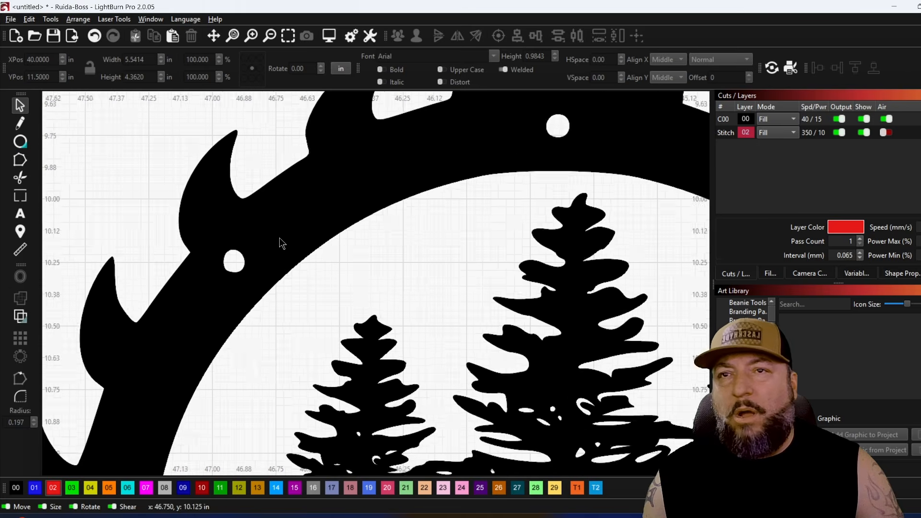
scroll(295, 265, up, 6)
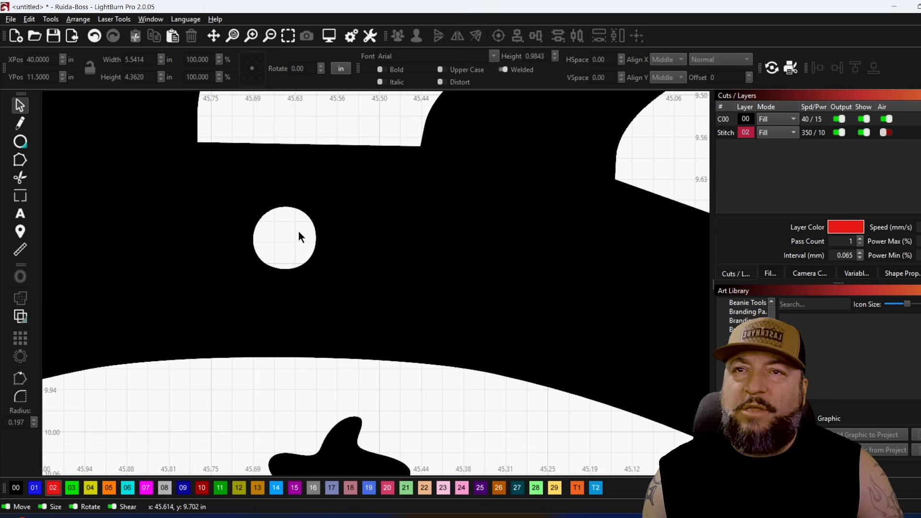
scroll(287, 234, down, 5)
scroll(339, 333, up, 6)
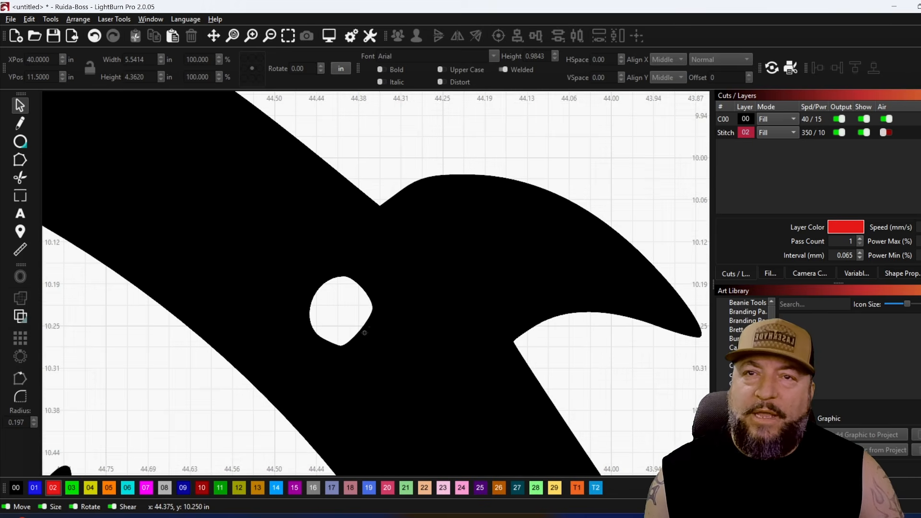
scroll(365, 332, up, 2)
scroll(304, 291, down, 5)
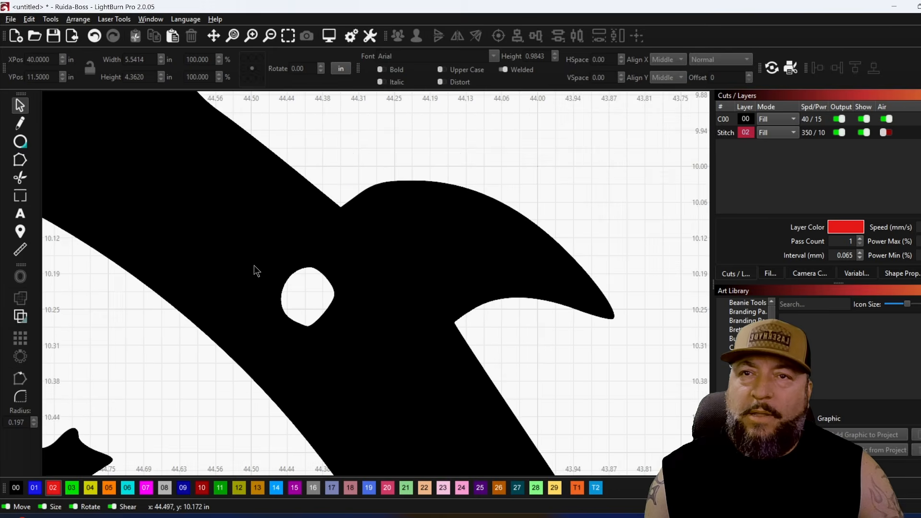
scroll(360, 431, down, 1)
scroll(331, 369, up, 4)
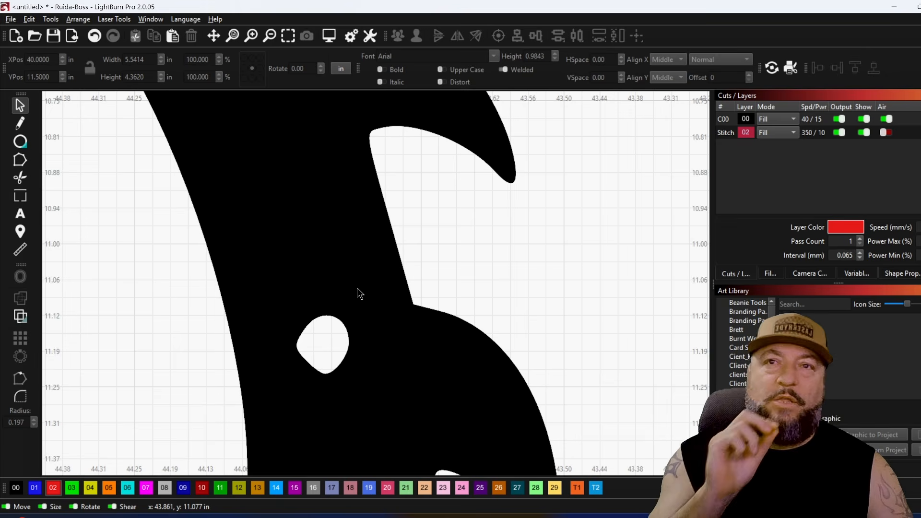
scroll(360, 289, down, 8)
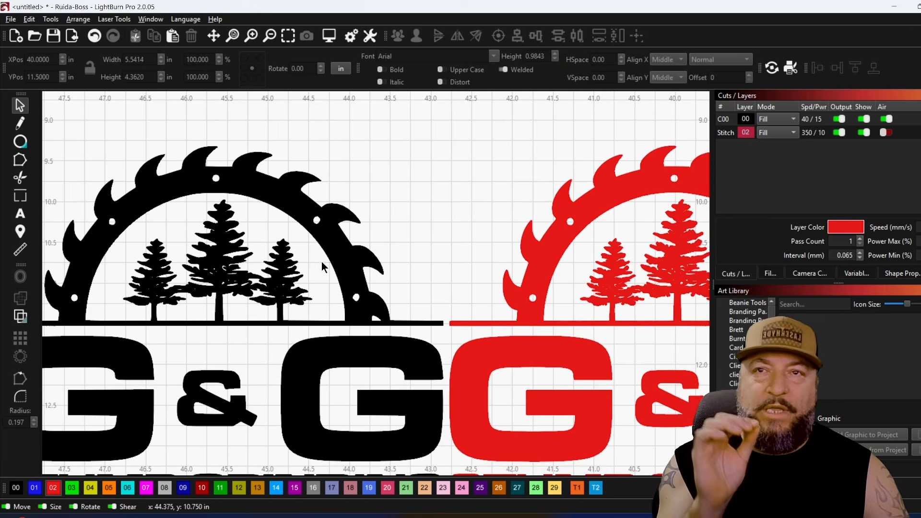
Step: Move the traced logo about 0.75 in away from the vectorized logo and put the vectorized logo back on black layer 00
scroll(331, 257, down, 2)
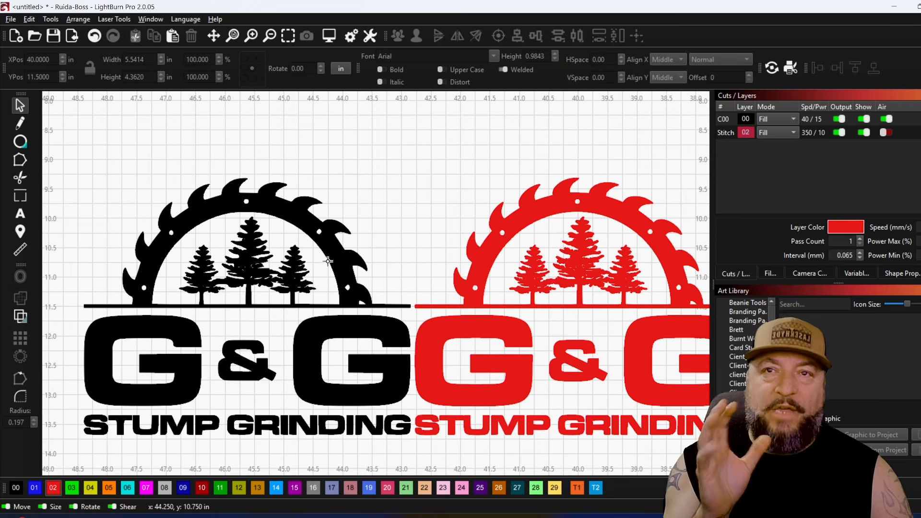
click(328, 261)
drag(244, 310, 200, 307)
drag(383, 284, 301, 289)
click(321, 278)
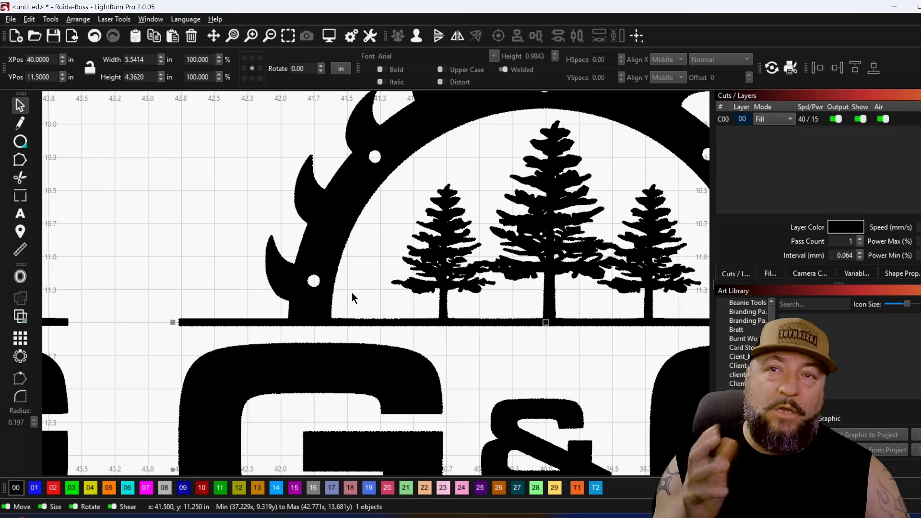
Step: Examine the roundness of each saw-blade hole in the vectorized logo, going around the blade
scroll(351, 292, up, 2)
click(221, 179)
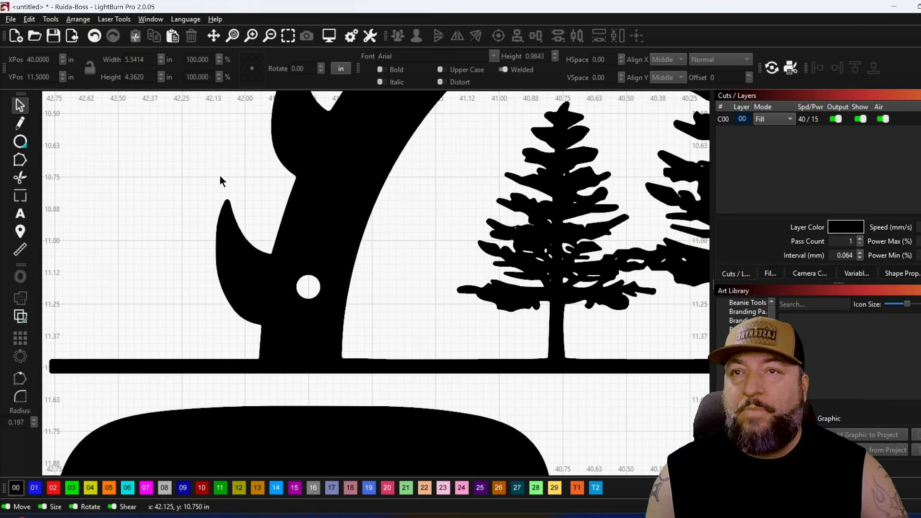
scroll(326, 300, up, 3)
scroll(211, 316, down, 5)
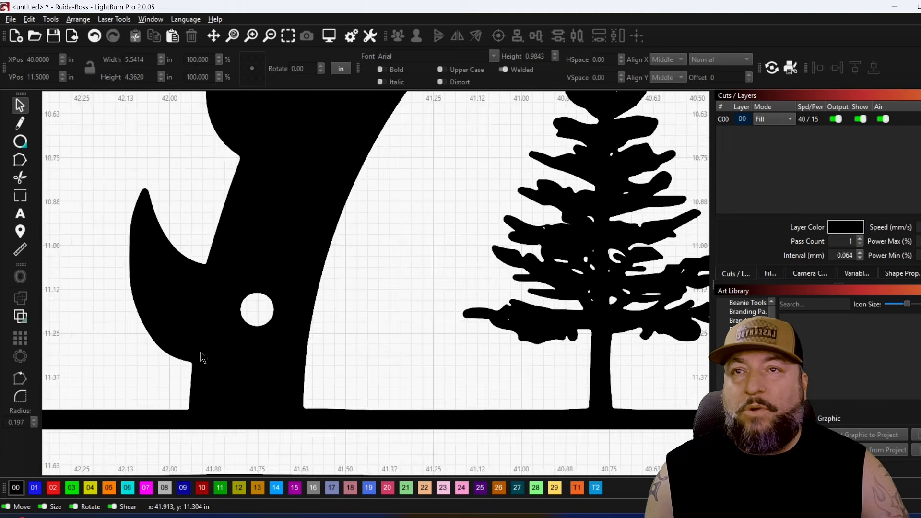
scroll(274, 230, up, 5)
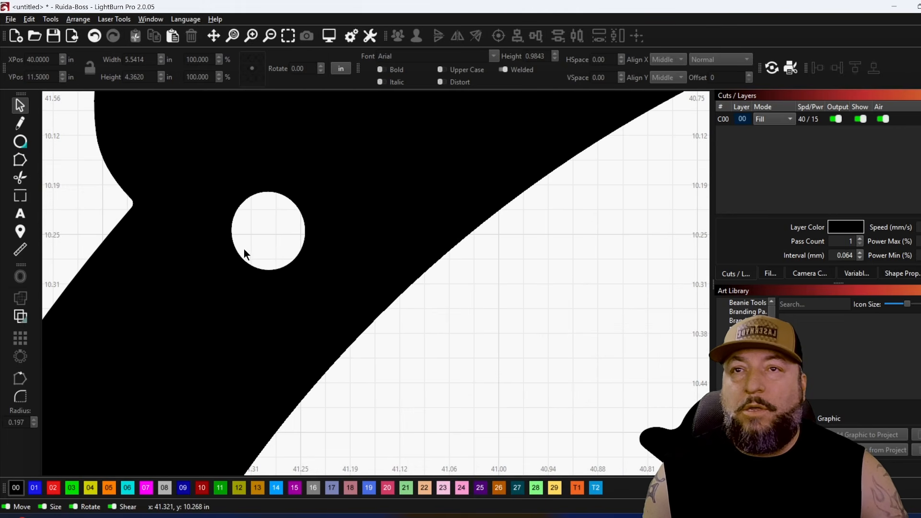
scroll(200, 269, down, 5)
scroll(421, 185, up, 5)
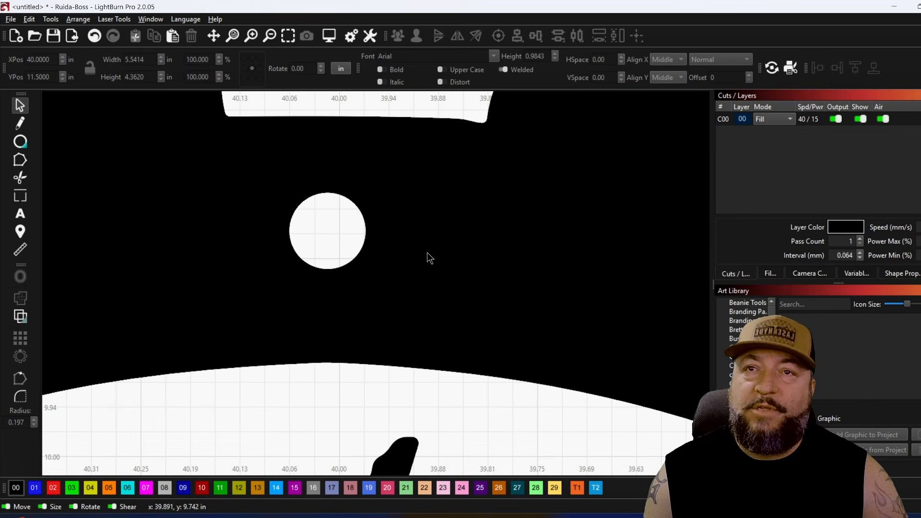
scroll(508, 288, down, 5)
scroll(398, 320, up, 5)
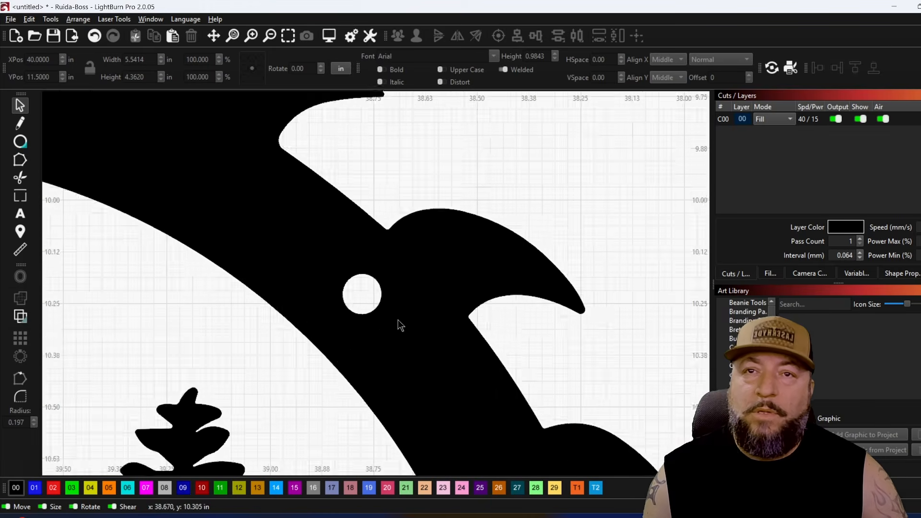
scroll(336, 273, down, 5)
scroll(416, 411, up, 5)
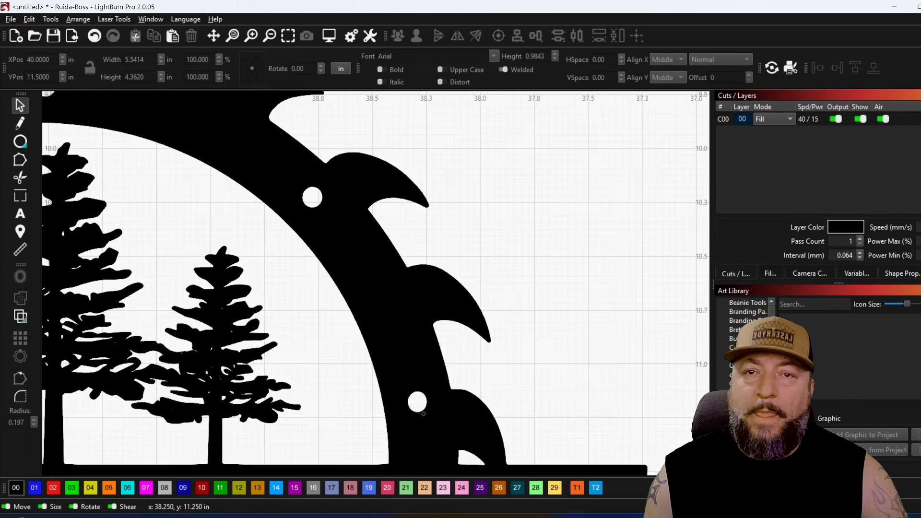
scroll(415, 411, up, 2)
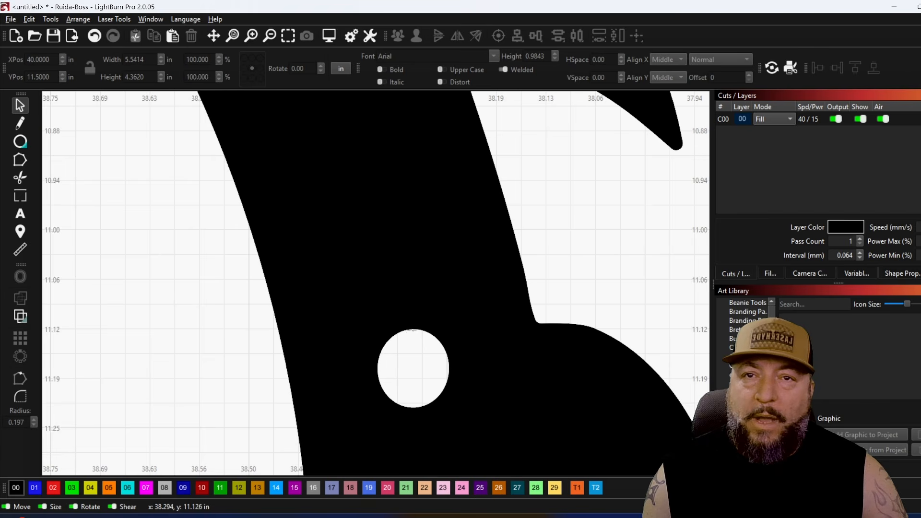
click(413, 330)
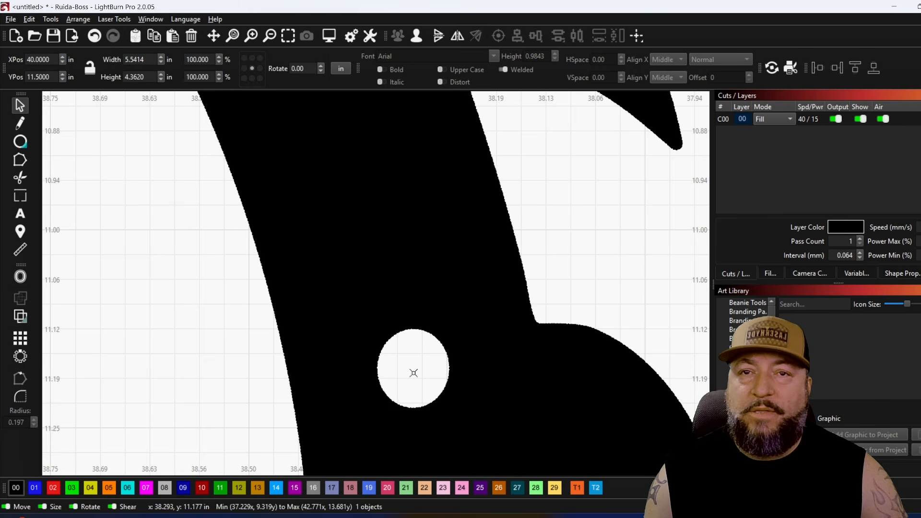
scroll(408, 355, down, 5)
click(514, 307)
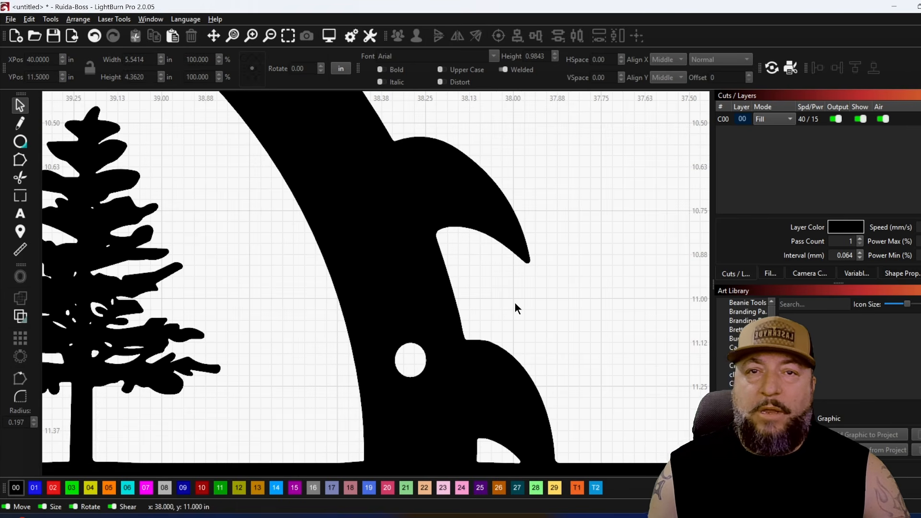
Step: Inspect the vectorized logo's saw-blade teeth, their tips, inner corners and edges around the arc
scroll(515, 336, up, 2)
scroll(491, 222, down, 2)
scroll(448, 261, up, 5)
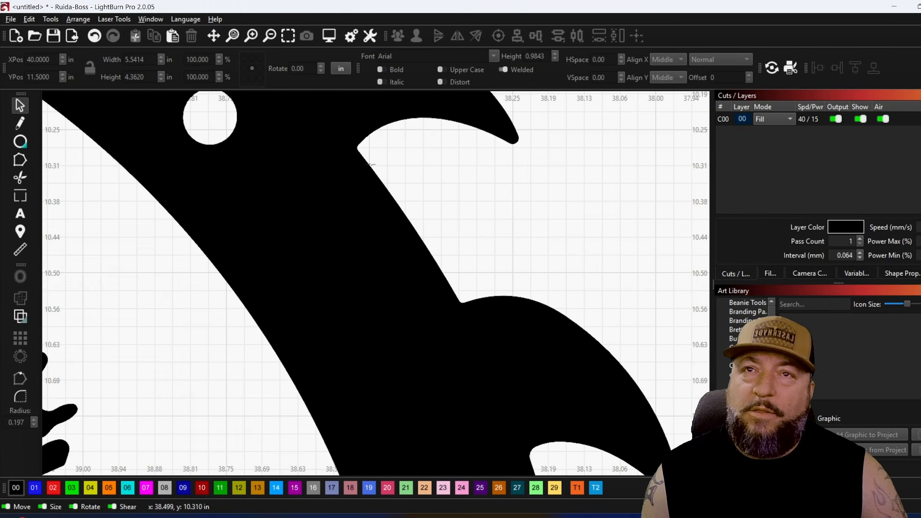
scroll(409, 218, down, 2)
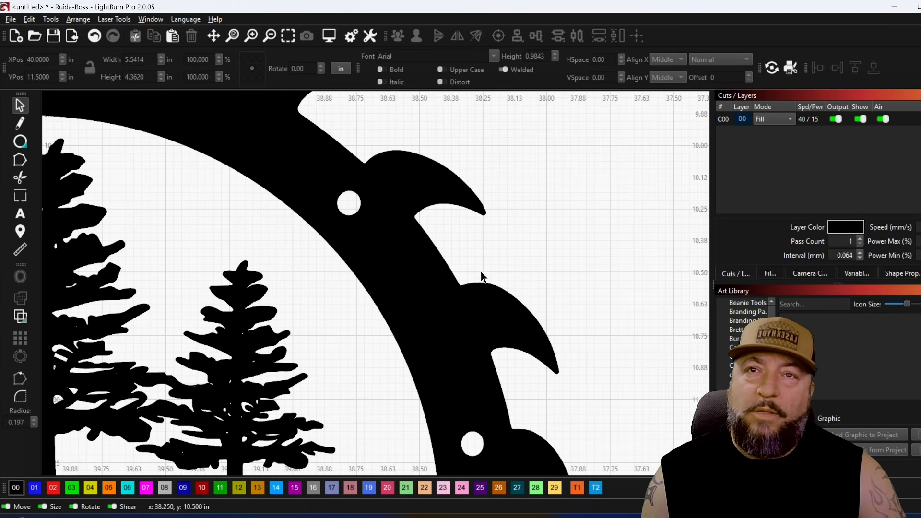
drag(354, 168, 438, 346)
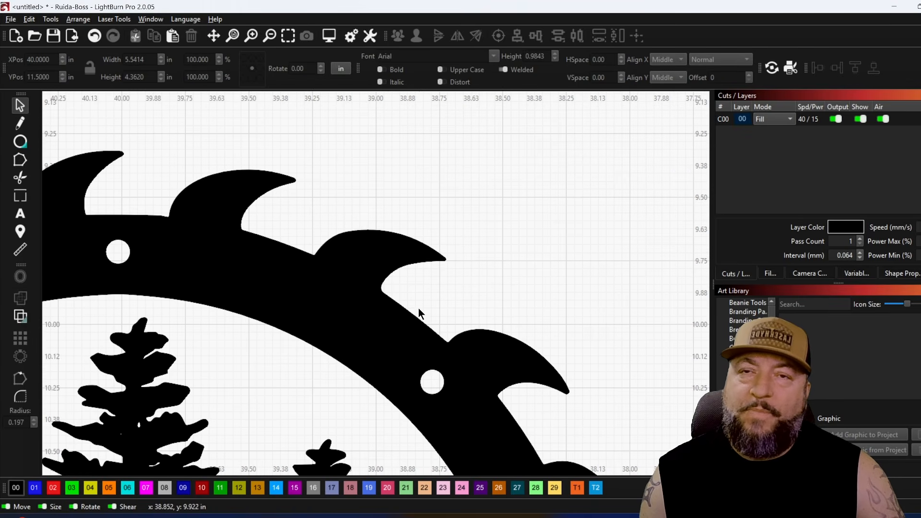
drag(298, 241, 578, 274)
scroll(424, 260, up, 2)
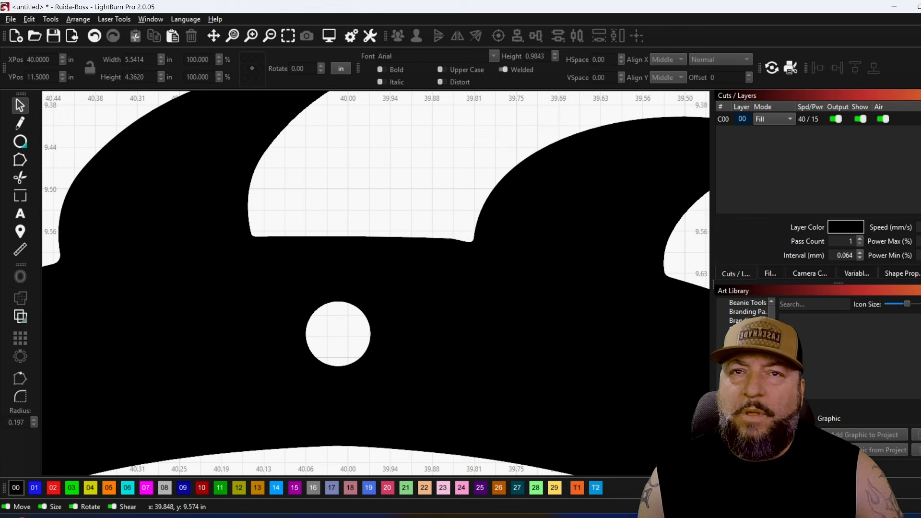
scroll(471, 241, down, 3)
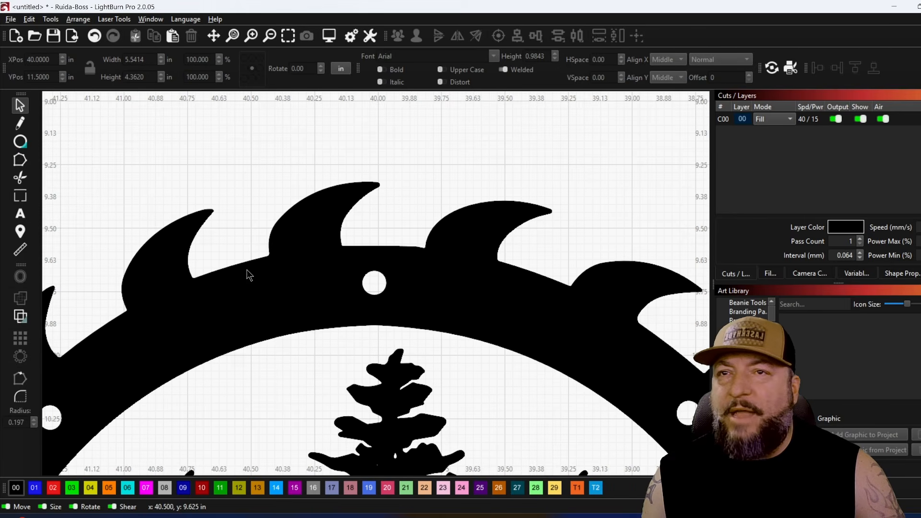
Step: Examine the teeth and inner corners along the left side of the vectorized logo's saw-blade arc
drag(249, 272, 302, 245)
drag(146, 327, 200, 287)
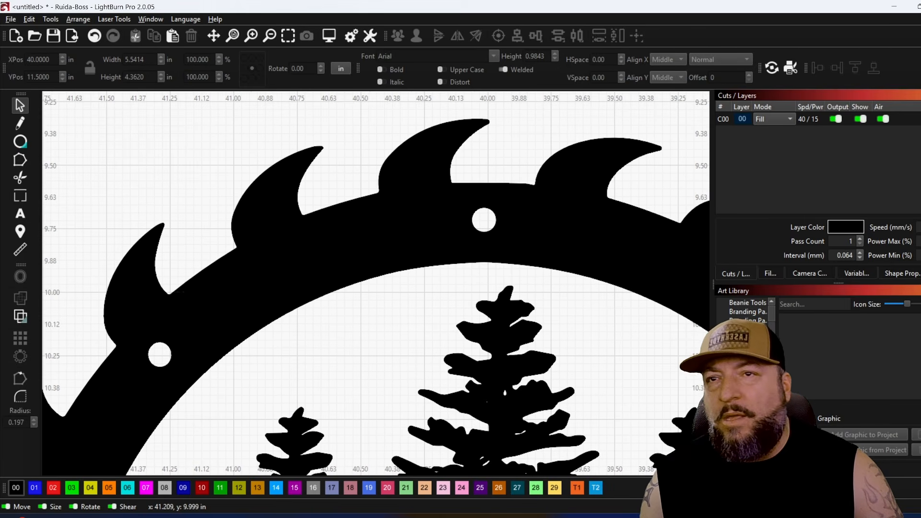
scroll(178, 290, up, 4)
scroll(380, 218, down, 5)
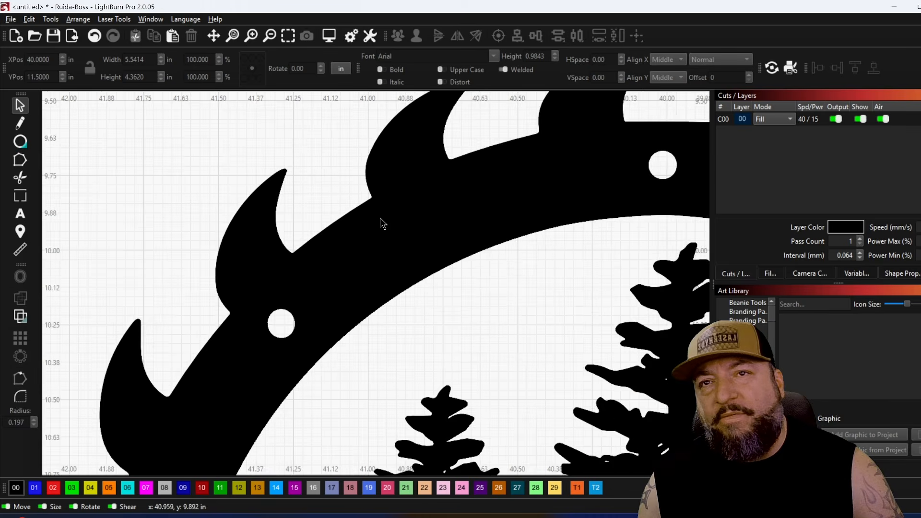
scroll(284, 233, up, 3)
Step: Inspect the traced logo's saw-blade teeth, corners and holes from the lower left of the arc to its crown
scroll(226, 302, down, 5)
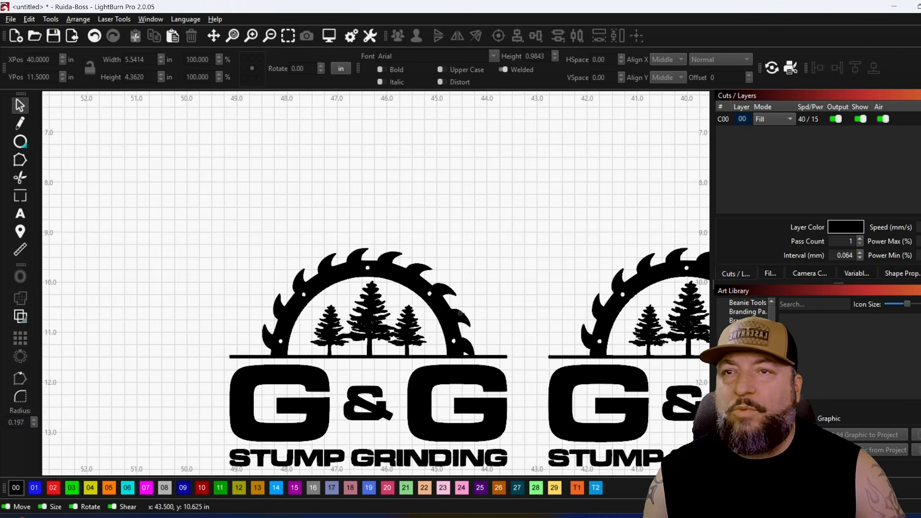
scroll(234, 345, up, 6)
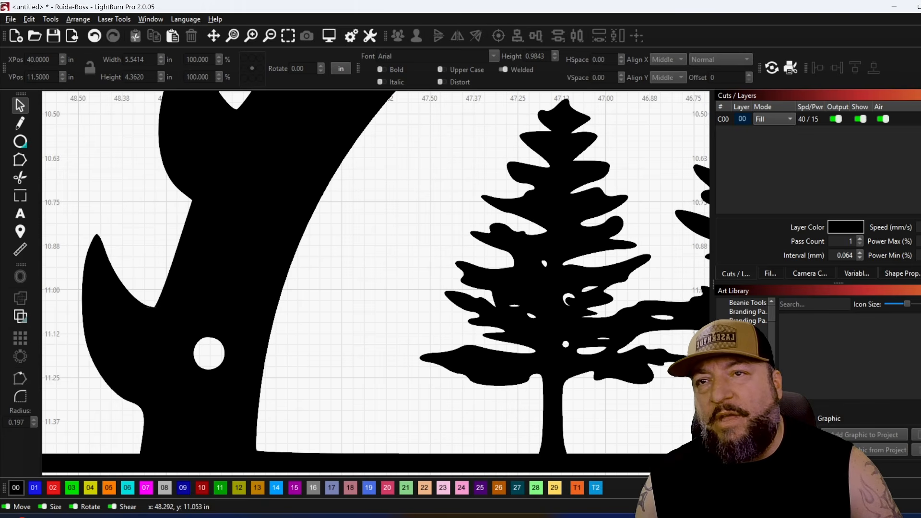
scroll(157, 298, down, 3)
scroll(200, 453, up, 2)
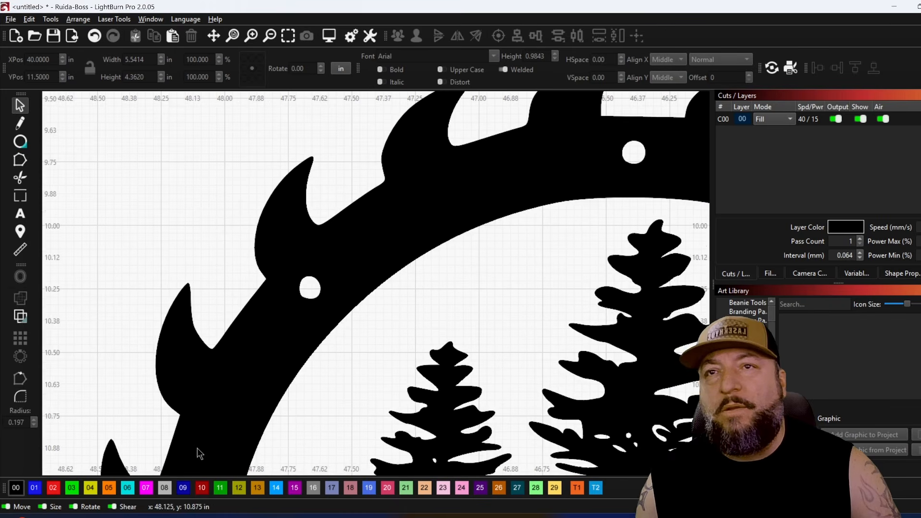
scroll(213, 343, up, 2)
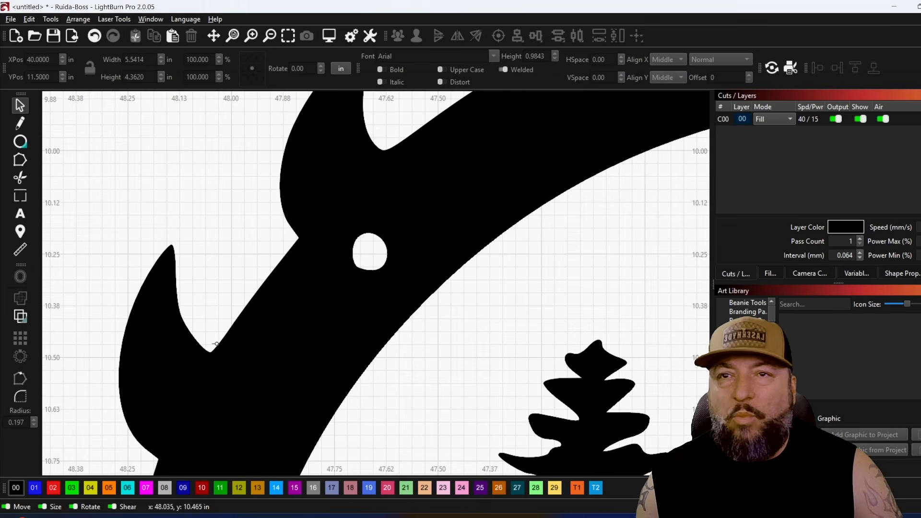
scroll(311, 240, down, 3)
scroll(269, 277, up, 4)
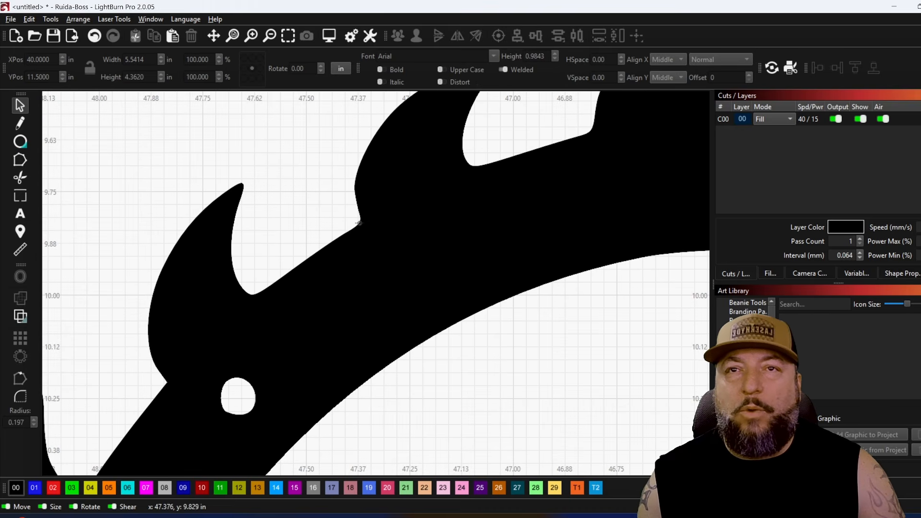
drag(364, 222, 109, 287)
drag(497, 198, 364, 187)
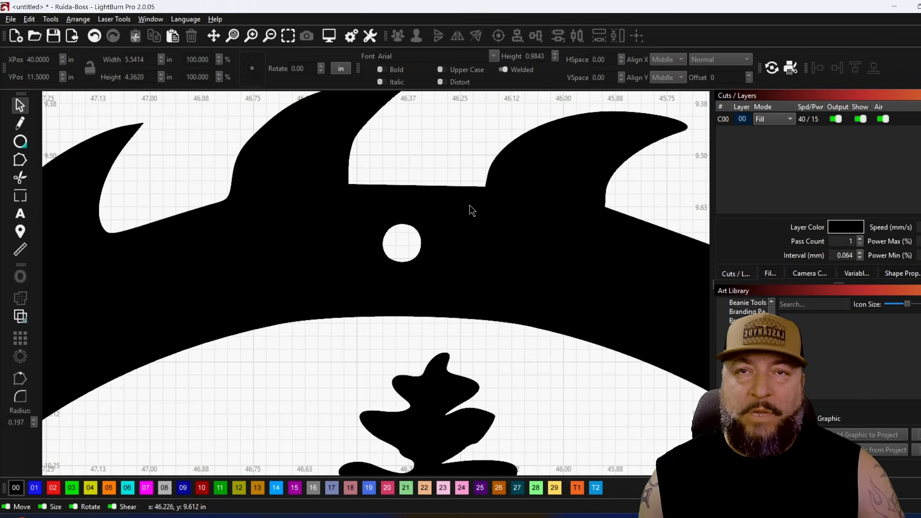
Step: Inspect the traced logo's teeth, inner corners and holes down the right side of the saw-blade arc
drag(575, 273, 478, 239)
drag(550, 239, 439, 239)
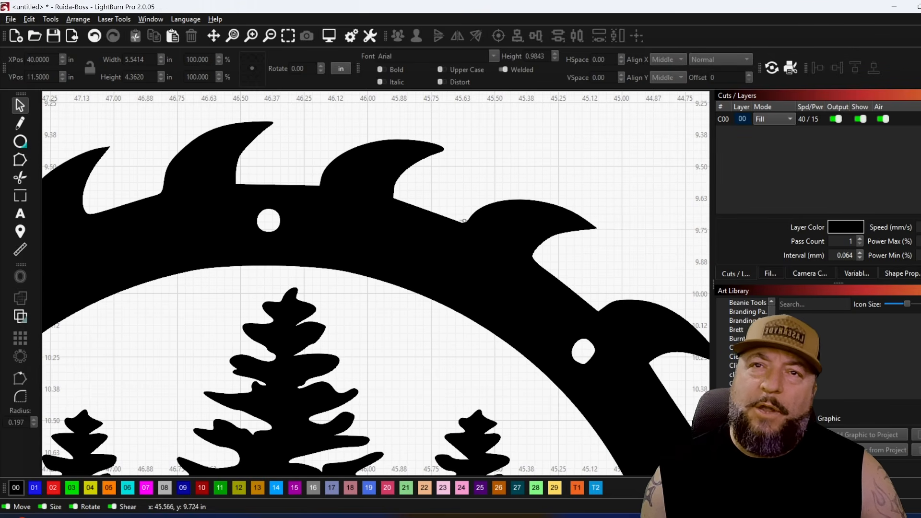
scroll(556, 325, down, 2)
scroll(362, 216, up, 5)
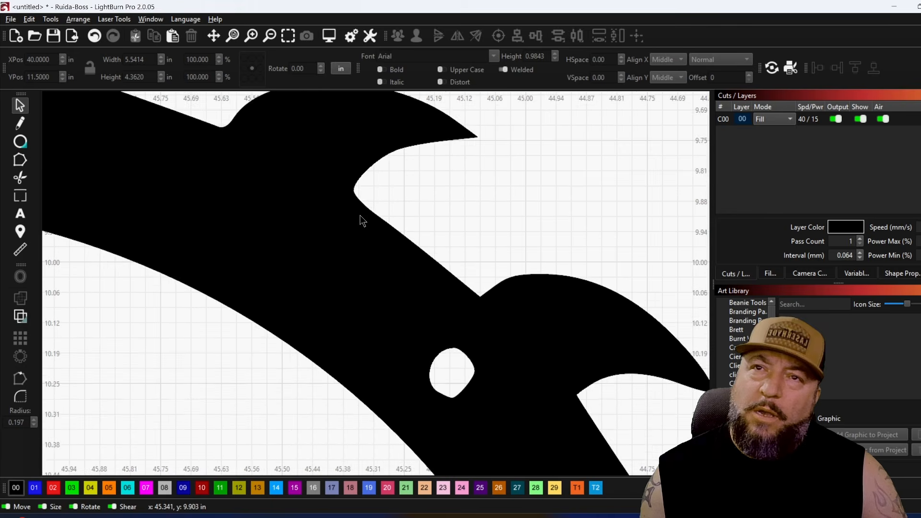
scroll(359, 173, down, 5)
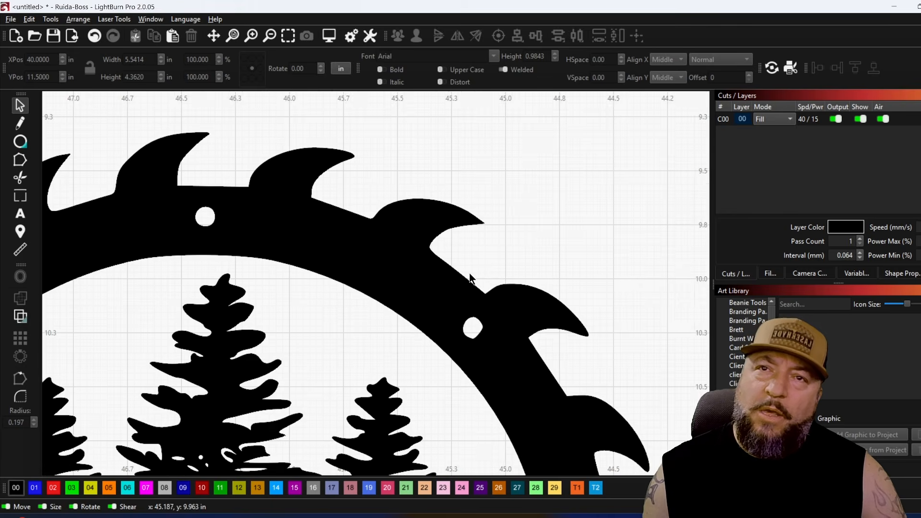
scroll(554, 392, up, 2)
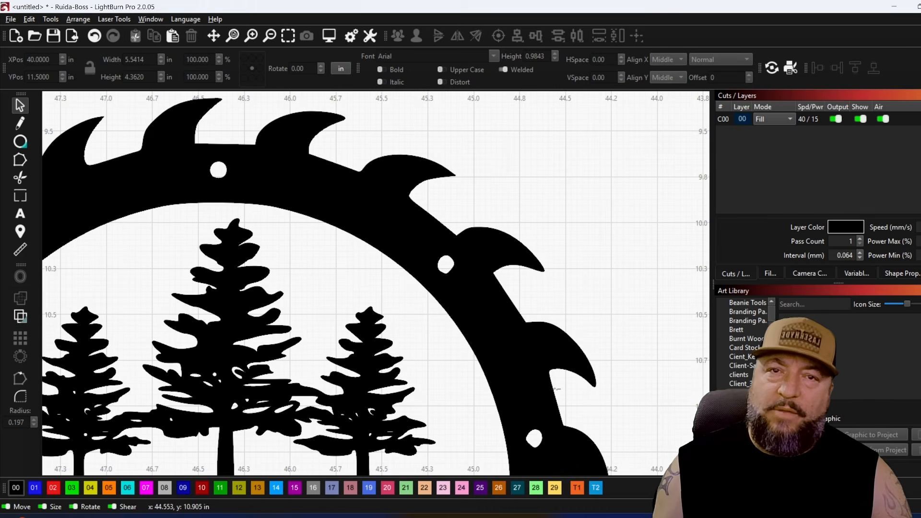
Step: Examine the branch detail and small gaps in the traced logo's three pine trees
scroll(554, 364, down, 3)
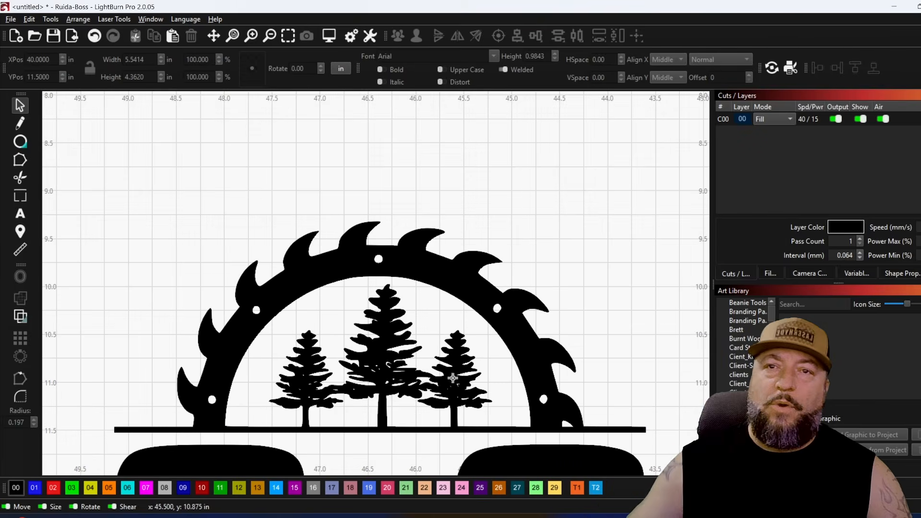
scroll(377, 352, up, 5)
scroll(407, 327, down, 4)
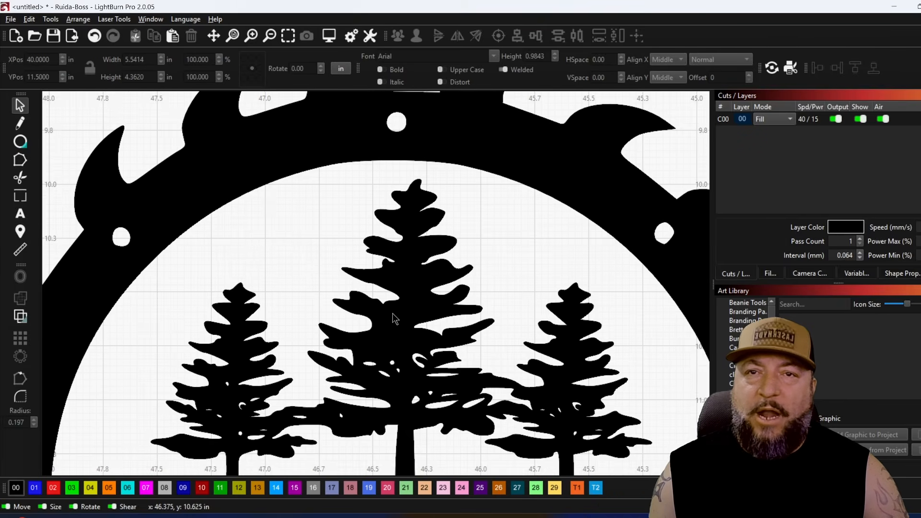
scroll(408, 354, up, 3)
drag(347, 376, 261, 329)
scroll(307, 340, up, 2)
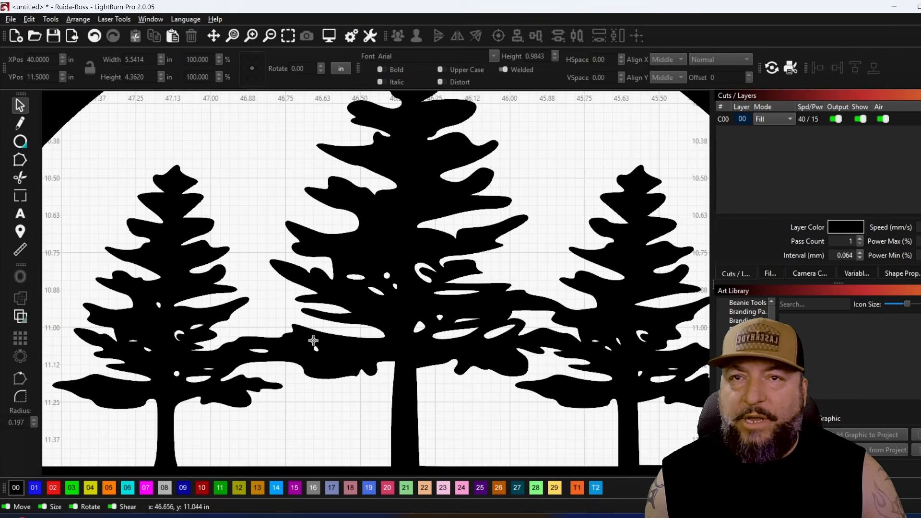
scroll(345, 365, down, 2)
scroll(496, 286, down, 3)
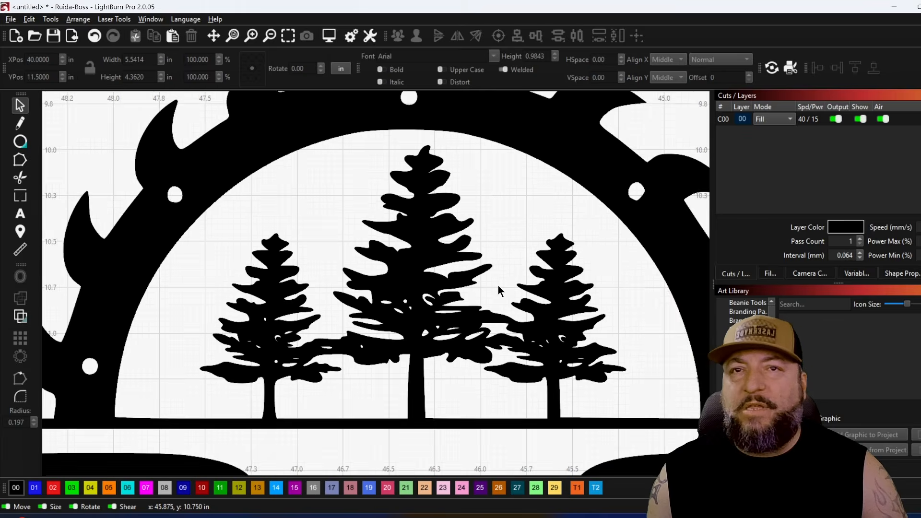
Step: Examine the branch detail and small gaps in the vectorized logo's three pine trees
drag(556, 298, 4, 299)
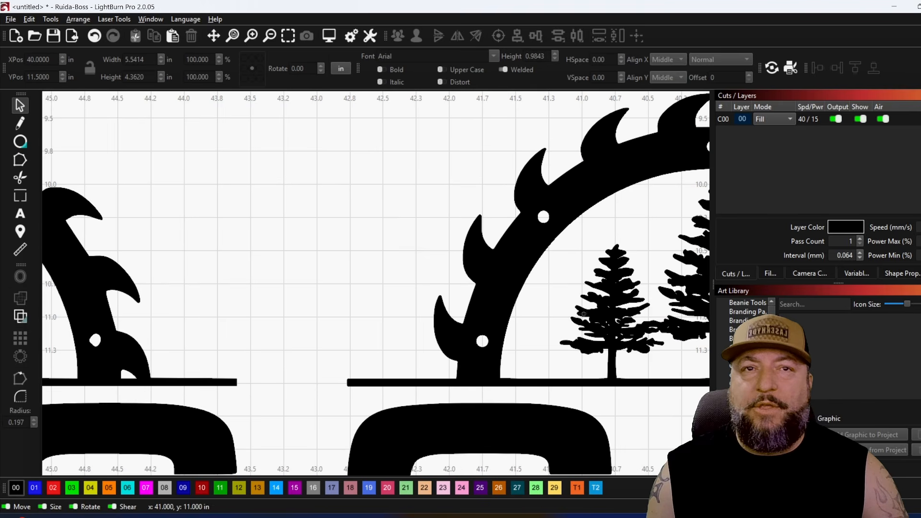
drag(583, 314, 275, 317)
scroll(445, 314, up, 2)
scroll(403, 226, up, 2)
scroll(388, 307, down, 2)
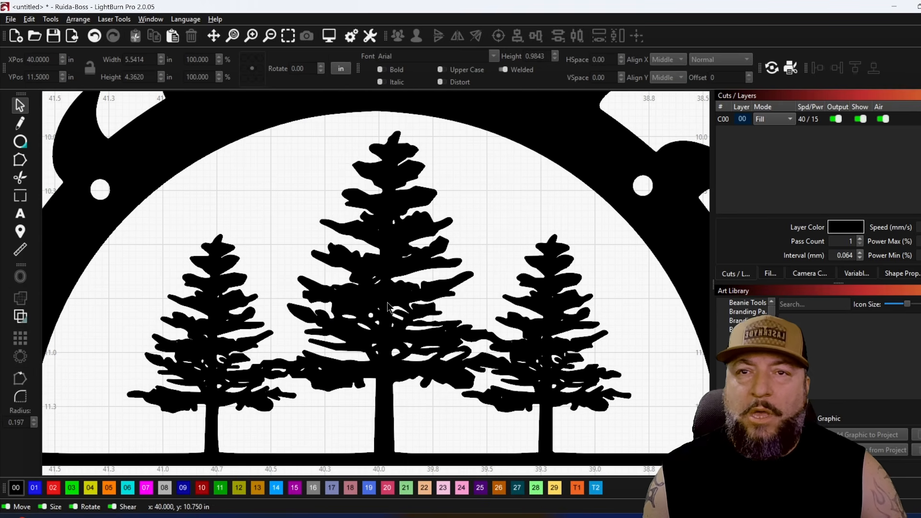
scroll(536, 357, up, 2)
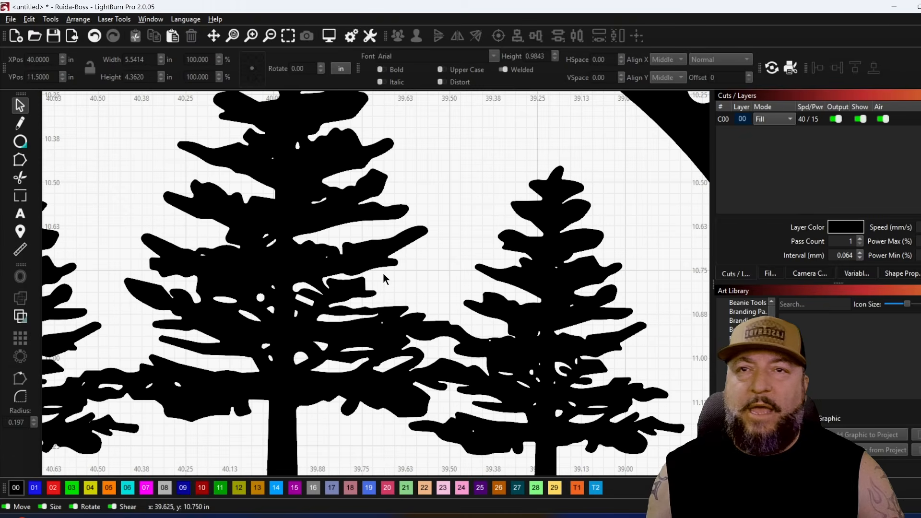
scroll(353, 273, down, 1)
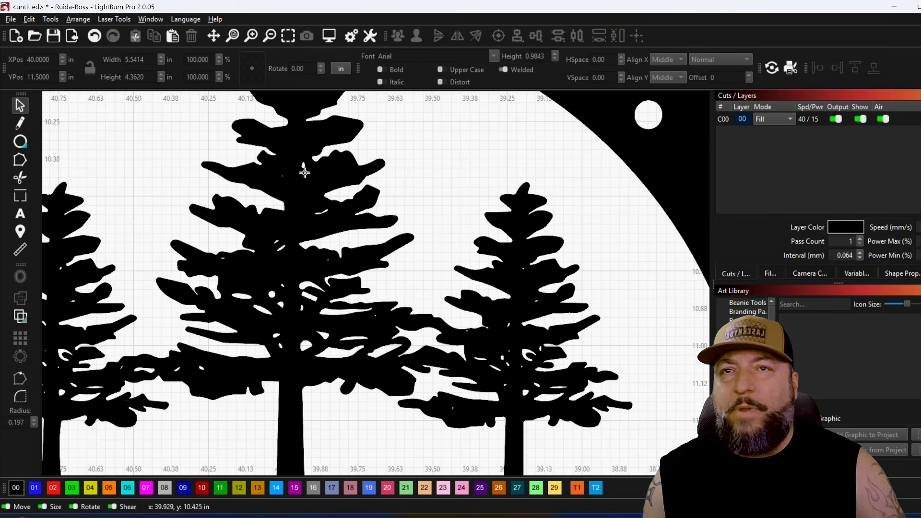
scroll(396, 267, down, 2)
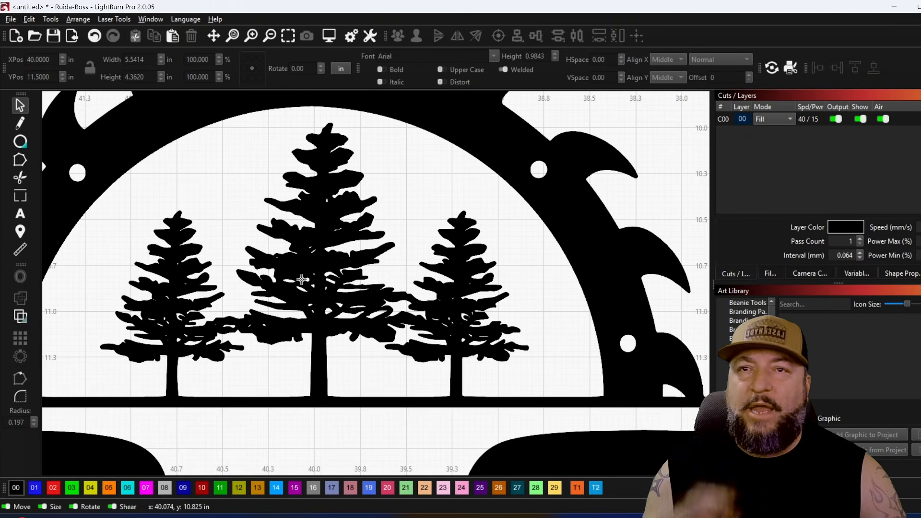
Step: Put the vectorized logo on red layer 02 and move it over the traced logo, slightly higher, at about X 46.38, Y 11.11 in
scroll(301, 280, down, 3)
drag(315, 389, 484, 341)
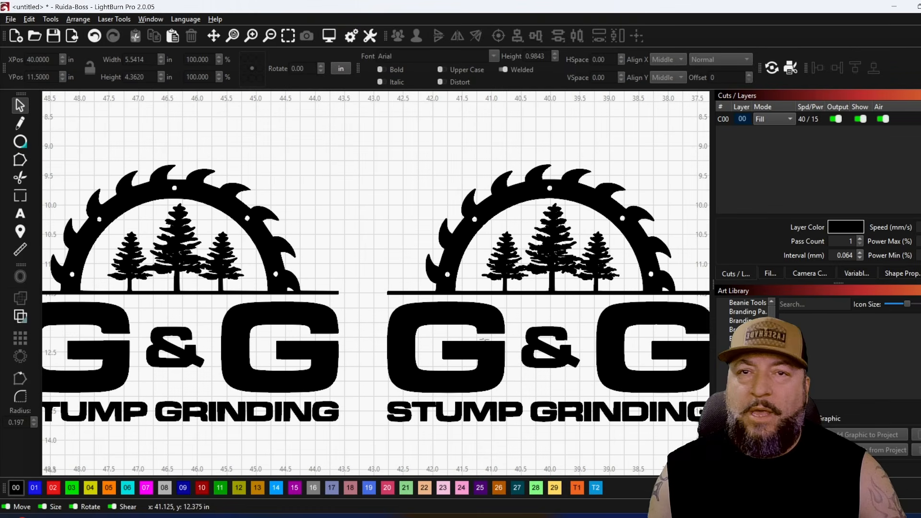
click(398, 318)
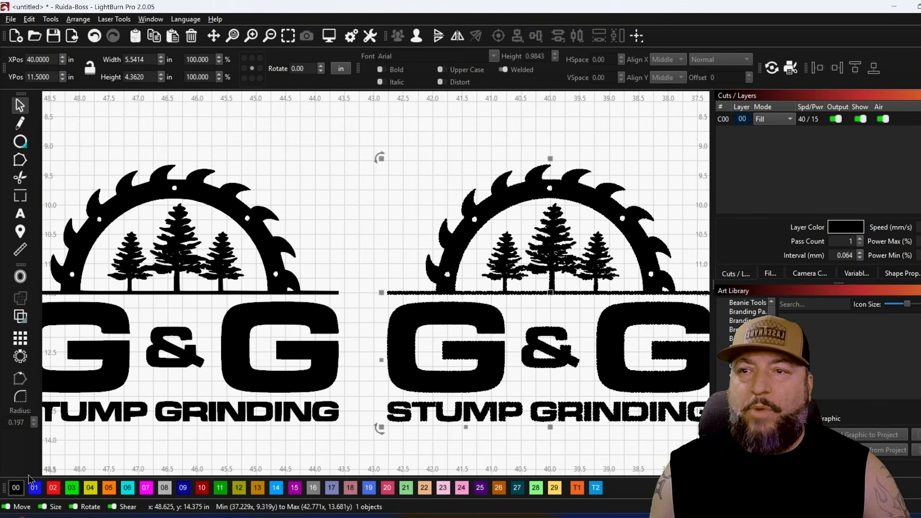
click(53, 487)
drag(533, 332, 160, 314)
Step: Compare the first letters of STUMP in the red vectorized logo with the black traced ones beneath
scroll(167, 336, up, 3)
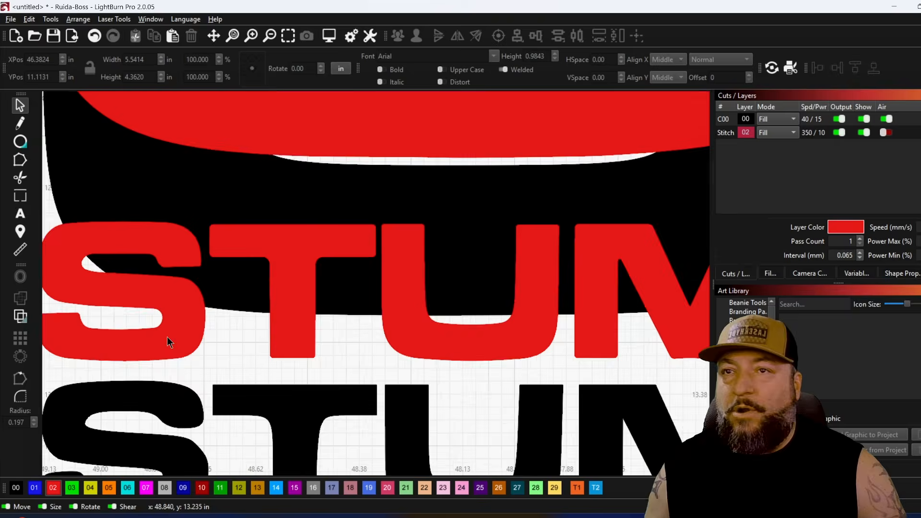
scroll(167, 336, down, 2)
drag(166, 333, 184, 245)
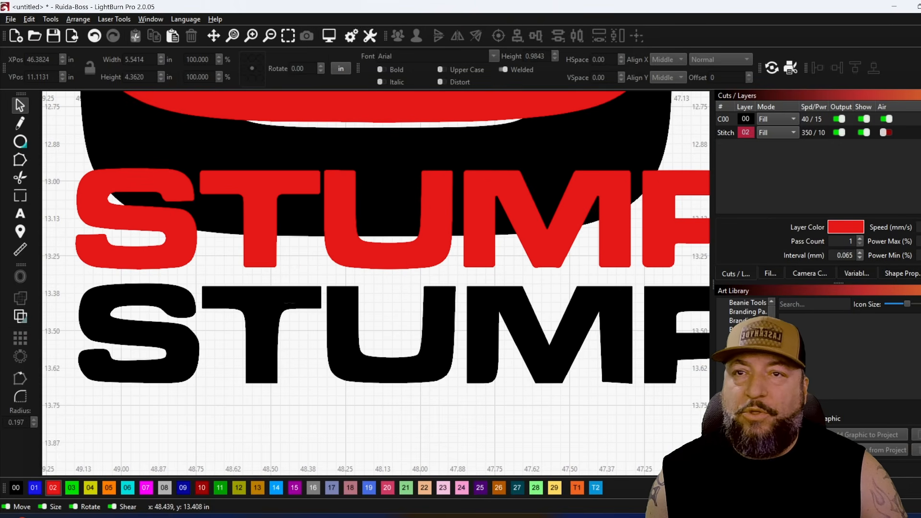
drag(358, 316, 262, 318)
drag(330, 354, 219, 379)
Step: Compare the corners, legs and straight edges of the M and P in STUMP between the red and black versions
scroll(335, 407, up, 4)
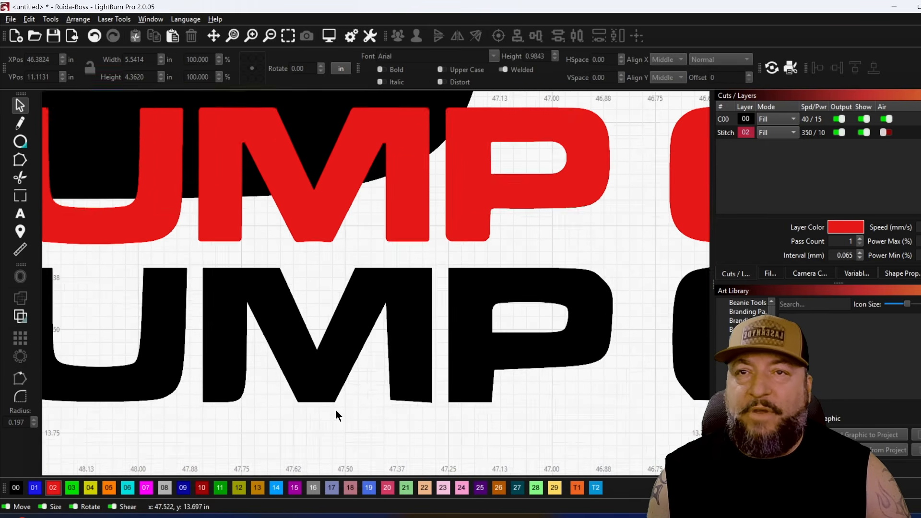
scroll(436, 388, down, 4)
scroll(306, 355, up, 5)
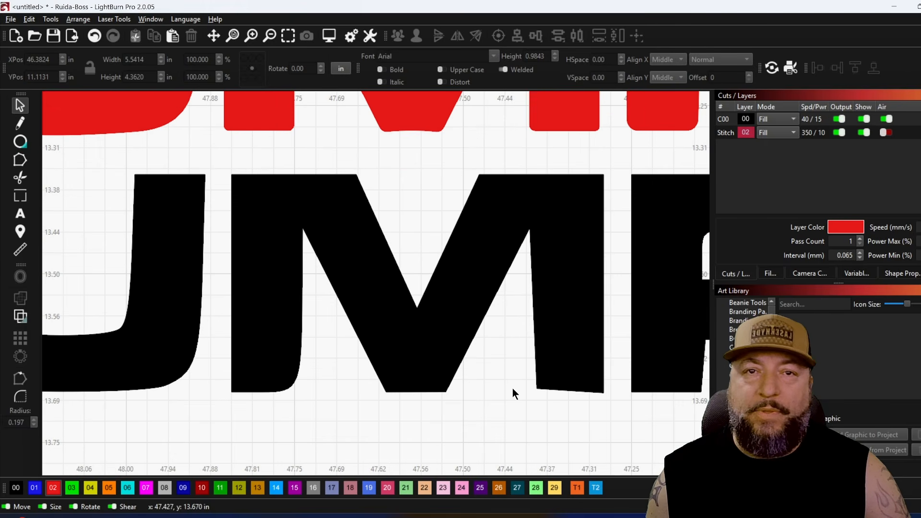
scroll(496, 372, down, 3)
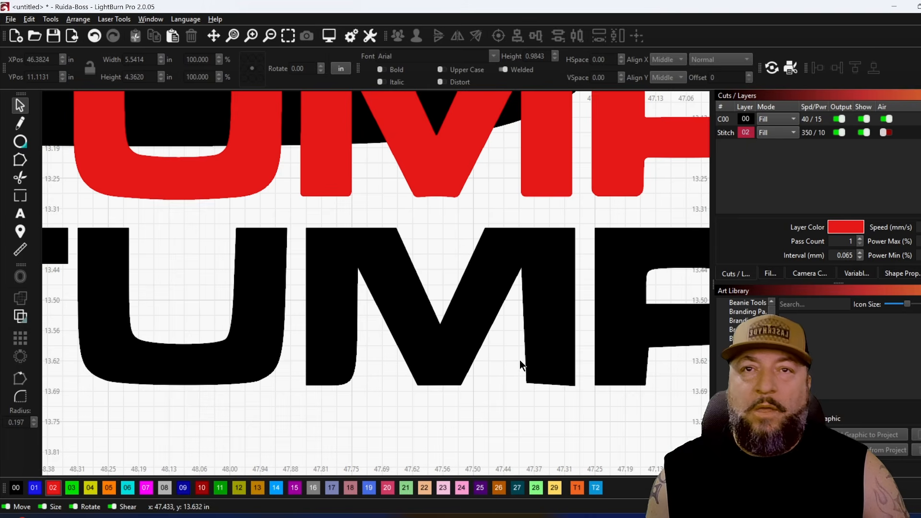
scroll(519, 359, up, 3)
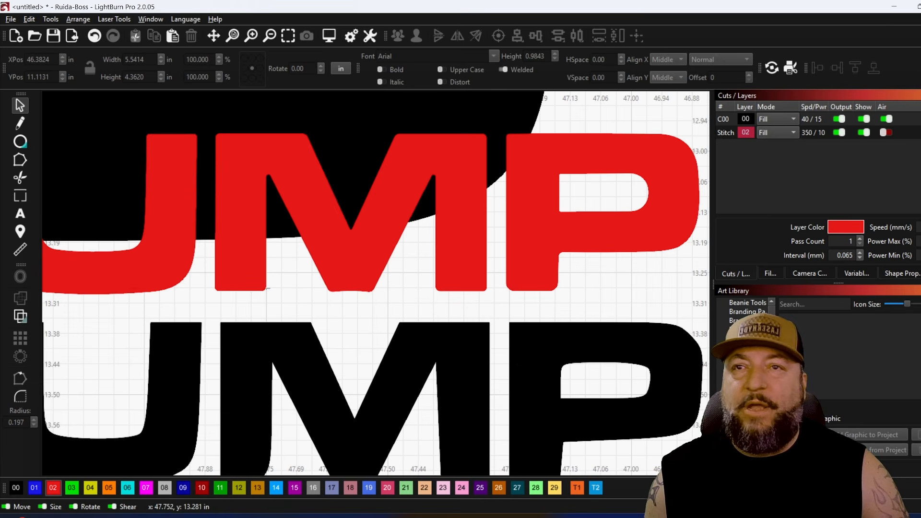
scroll(267, 288, down, 3)
scroll(257, 149, up, 3)
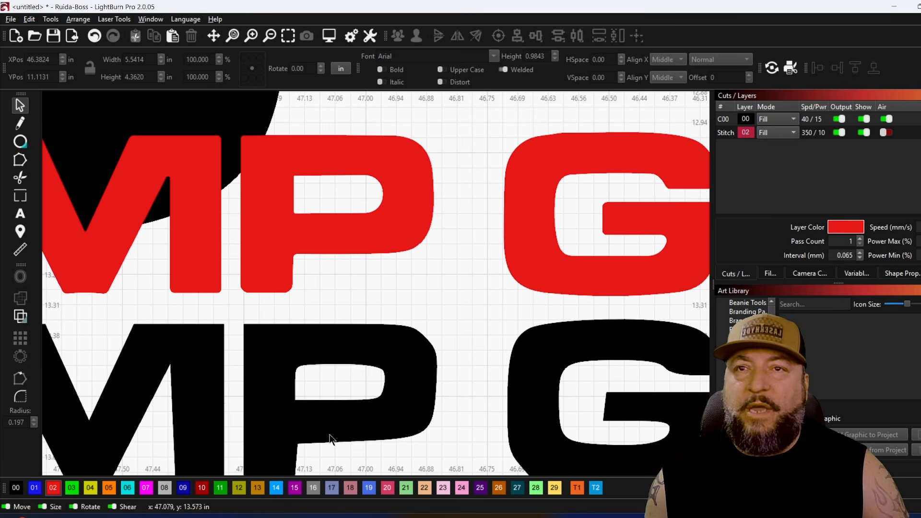
drag(329, 435, 311, 346)
scroll(324, 309, down, 4)
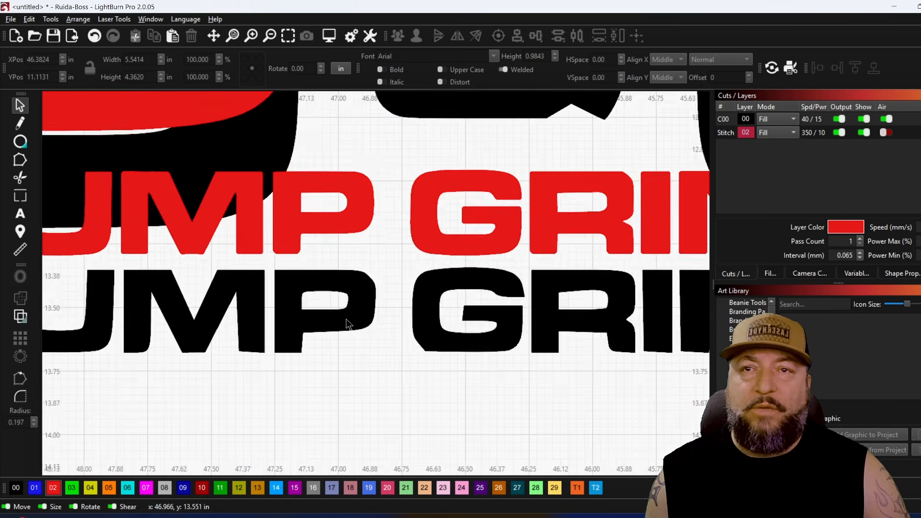
Step: Compare the shapes of the G and R in GRINDING between the red vectorized and black traced lettering
scroll(366, 323, up, 4)
scroll(158, 350, up, 3)
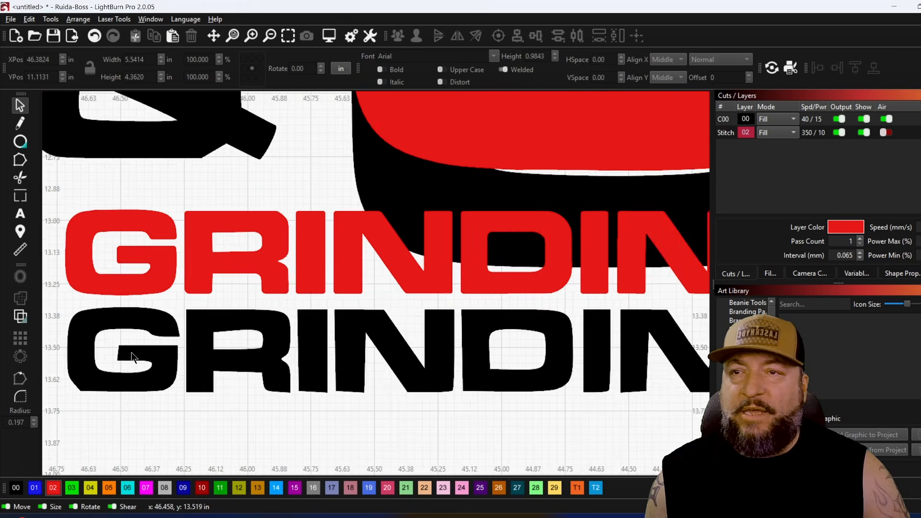
scroll(164, 369, down, 2)
scroll(99, 356, up, 4)
scroll(335, 357, up, 3)
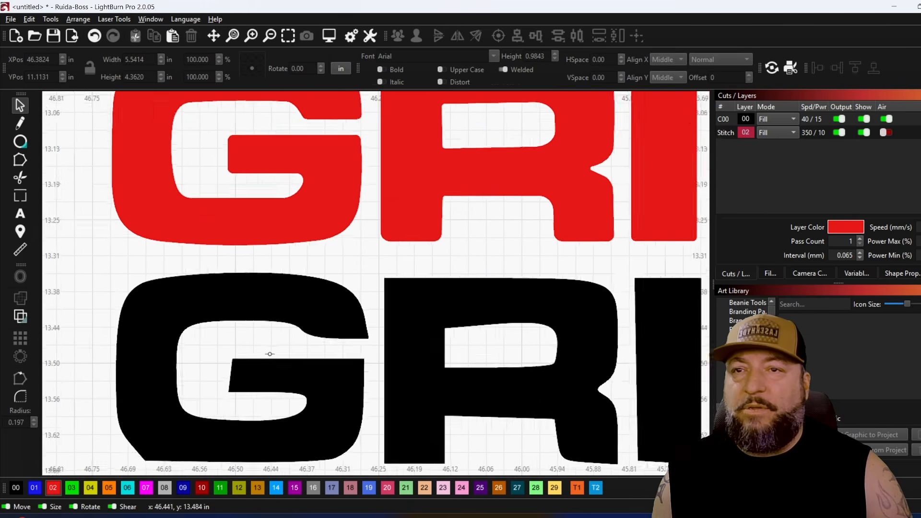
drag(293, 352, 289, 322)
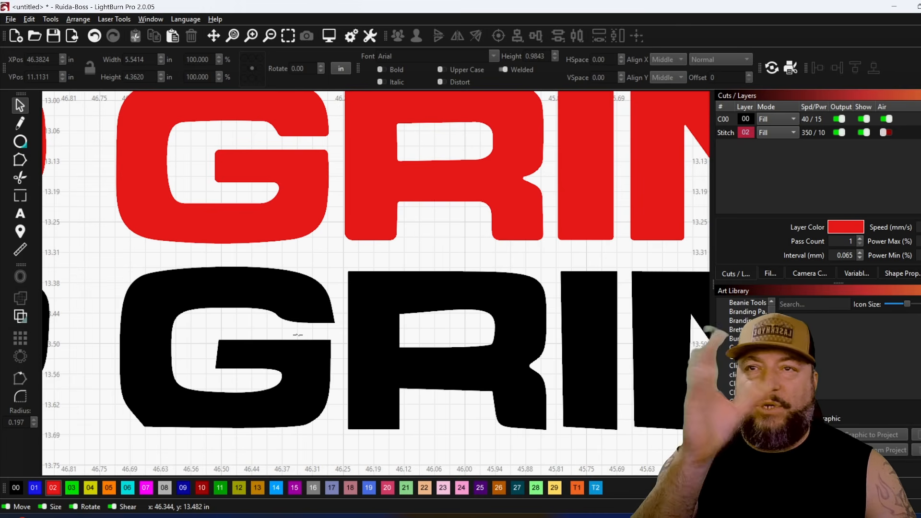
scroll(293, 337, down, 2)
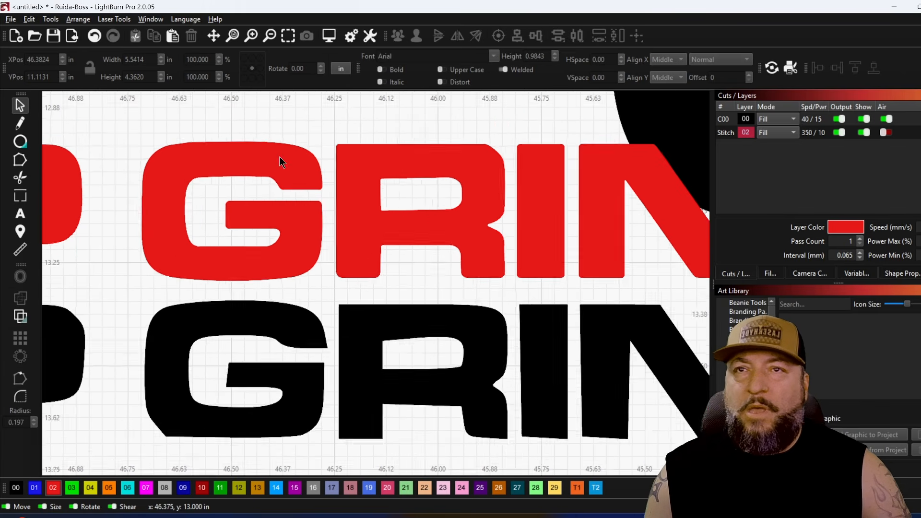
Step: Compare the I, N and D of GRINDING between the red vectorized lettering and the black traced lettering
scroll(280, 160, up, 5)
scroll(273, 266, down, 6)
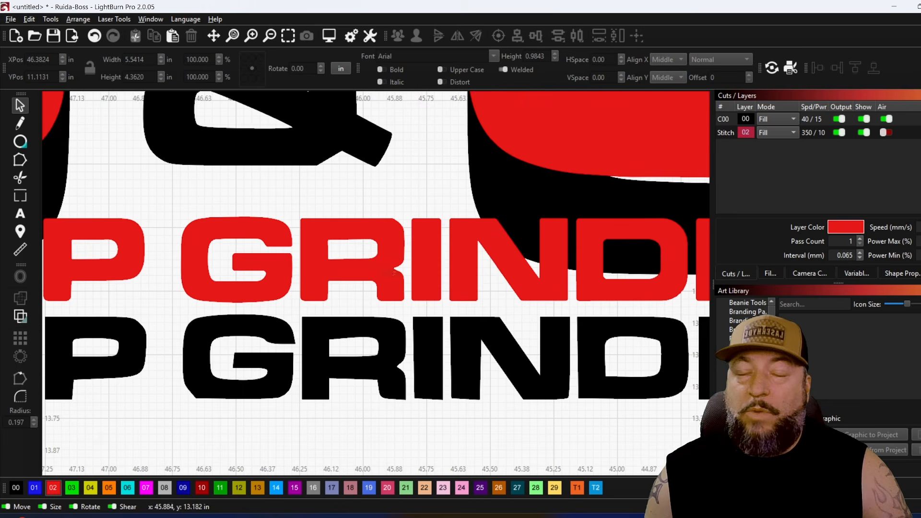
drag(344, 270, 275, 283)
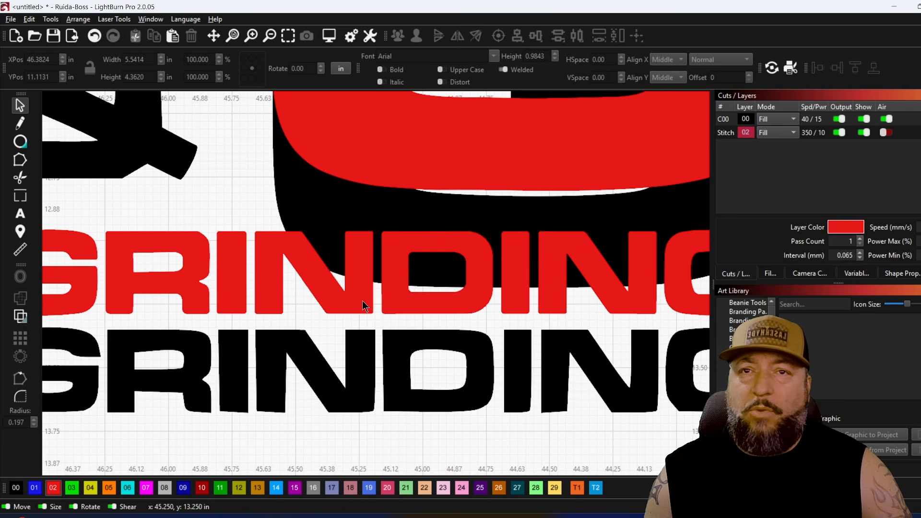
scroll(301, 395, up, 1)
scroll(244, 384, up, 2)
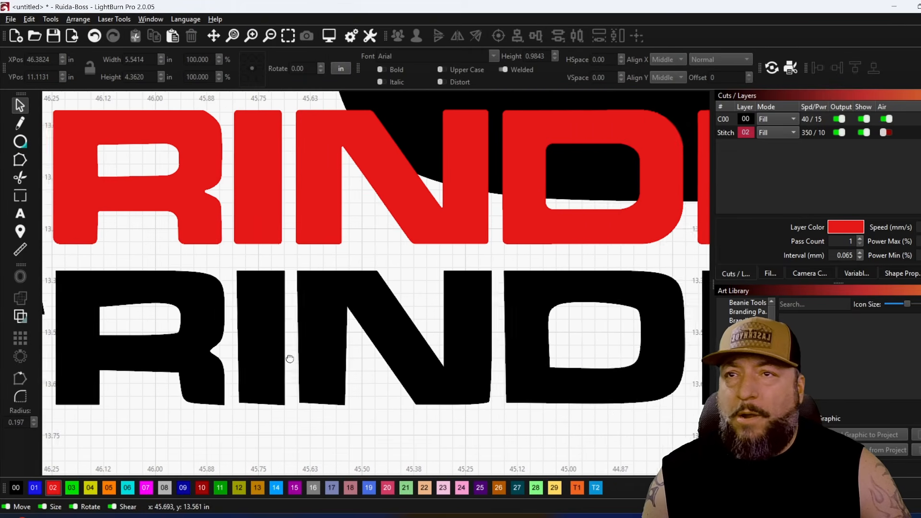
drag(325, 366, 176, 364)
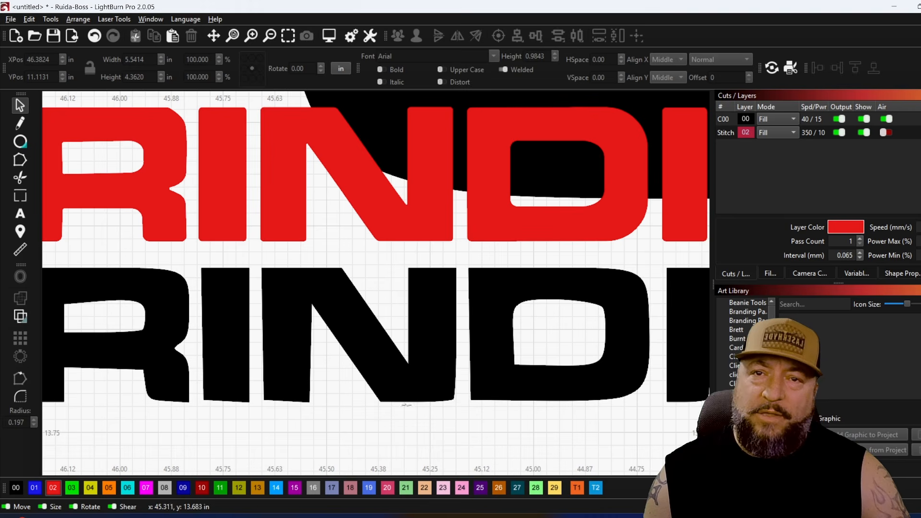
drag(392, 290, 257, 294)
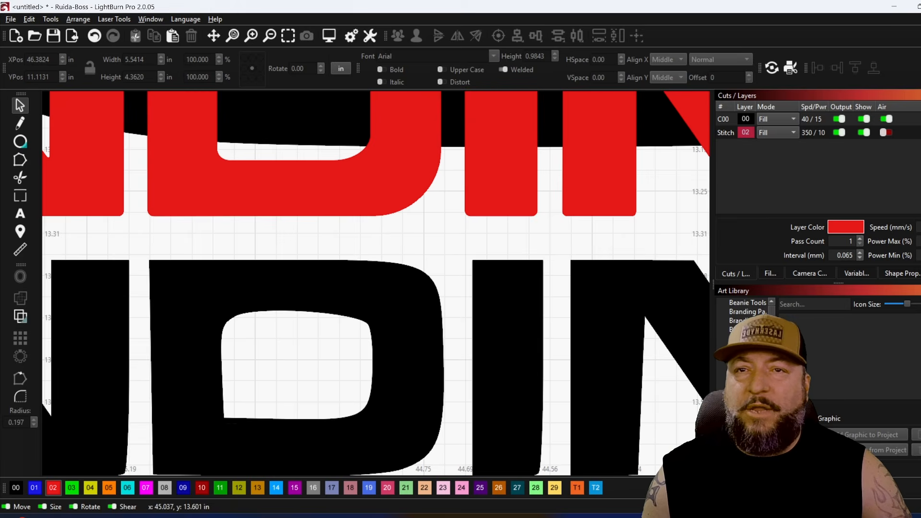
Step: Compare the last letters of GRINDING, ending with the final G, between the red and black versions
scroll(238, 412, down, 3)
scroll(226, 345, down, 2)
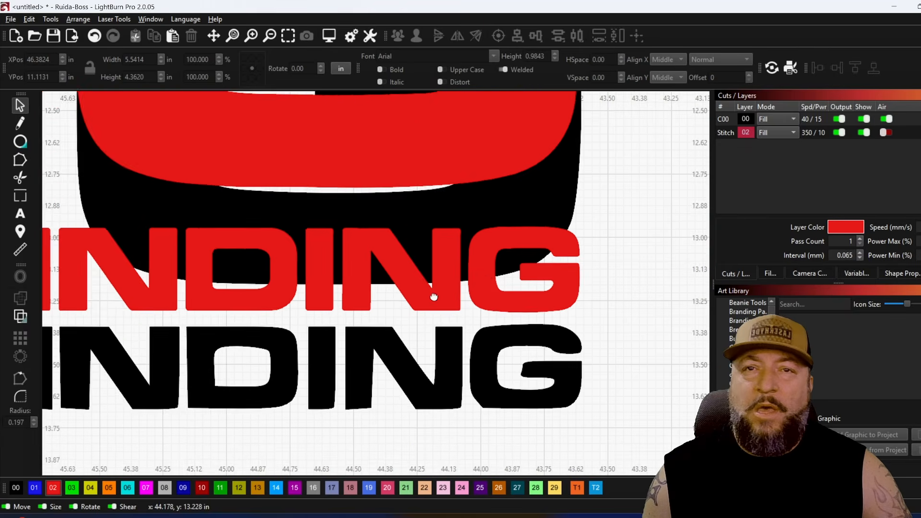
scroll(431, 369, up, 4)
scroll(433, 370, down, 10)
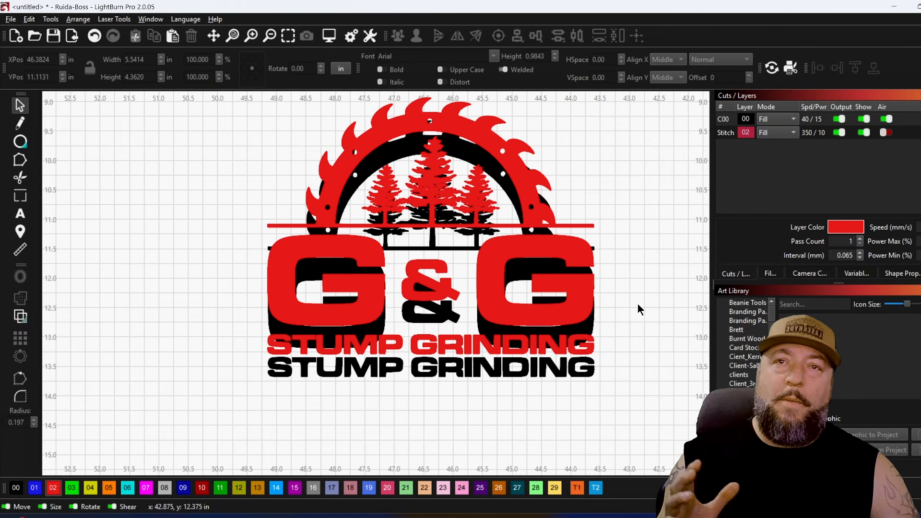
Step: Move the red vectorized logo clear of the black traced one, beside it at X 39.625, Y 11.625 in
scroll(638, 304, down, 2)
drag(638, 304, 463, 321)
click(312, 298)
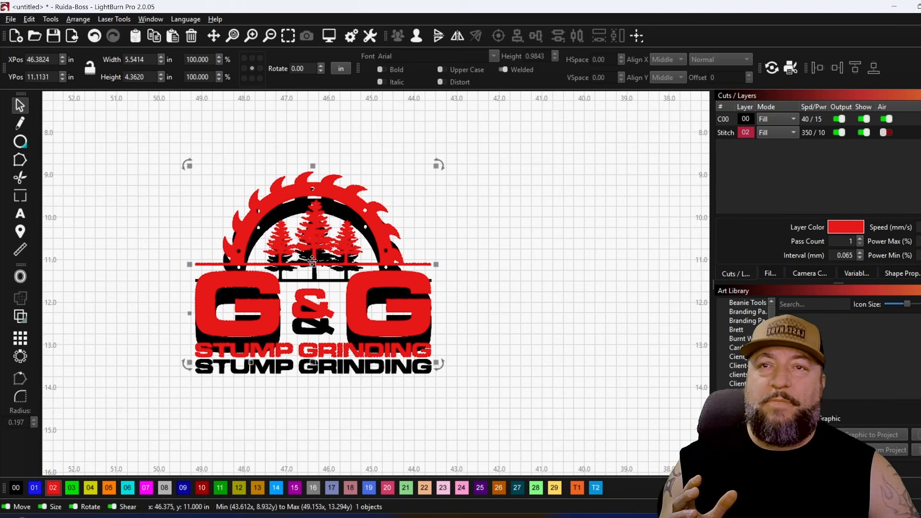
drag(312, 298, 601, 286)
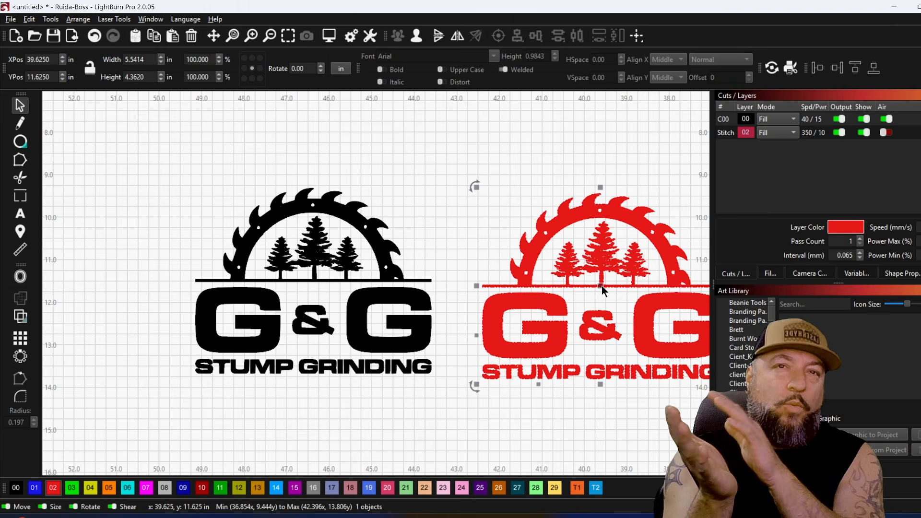
key(ctrl+z)
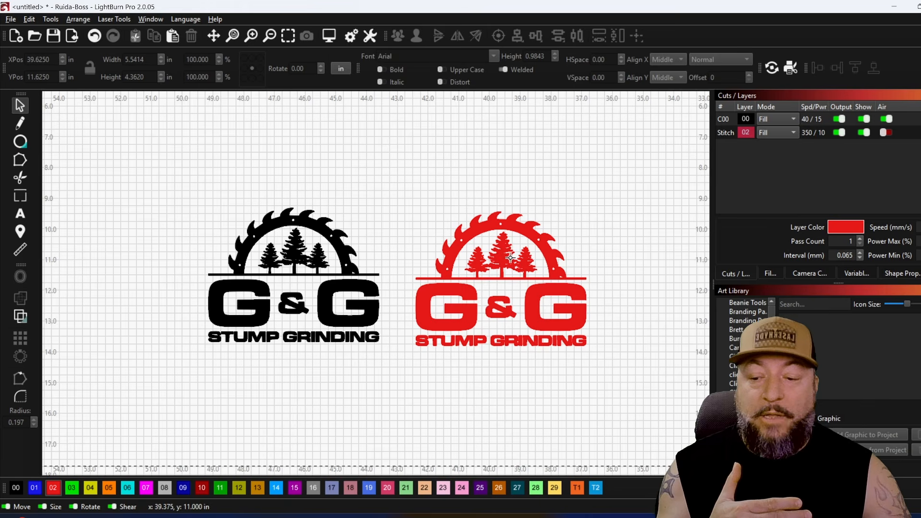
Step: Compare the black traced logo and the red vectorized logo side by side, including blade, trees and lettering
scroll(510, 257, up, 3)
scroll(504, 242, down, 2)
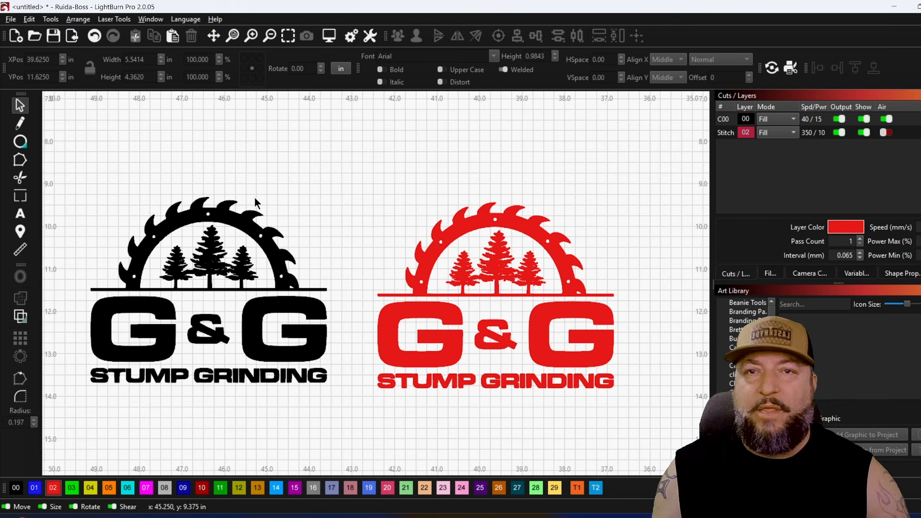
scroll(420, 393, up, 4)
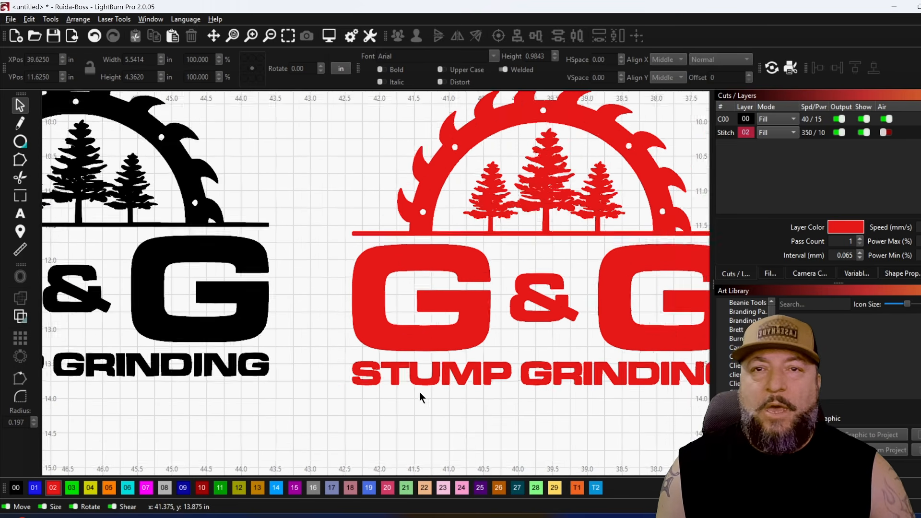
scroll(410, 261, down, 4)
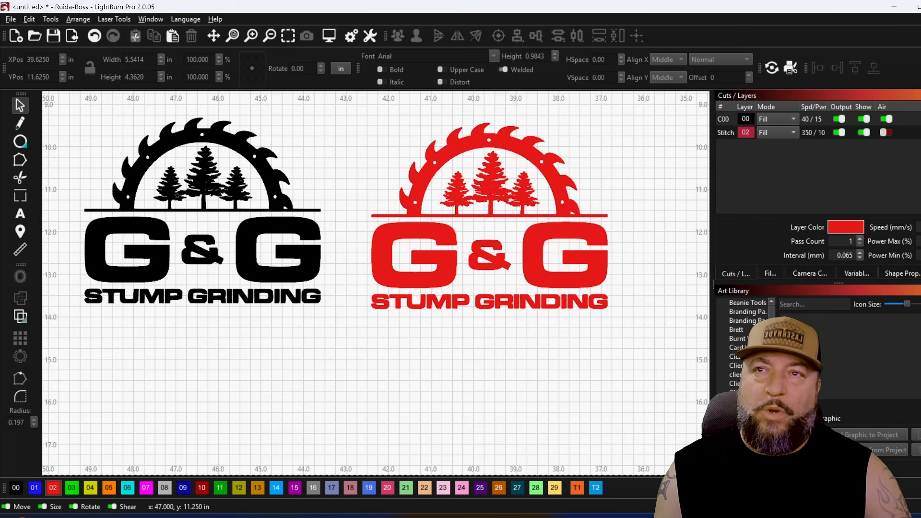
Step: Delete the black traced logo and put the remaining vectorized logo on black layer 00
click(178, 196)
scroll(265, 338, down, 3)
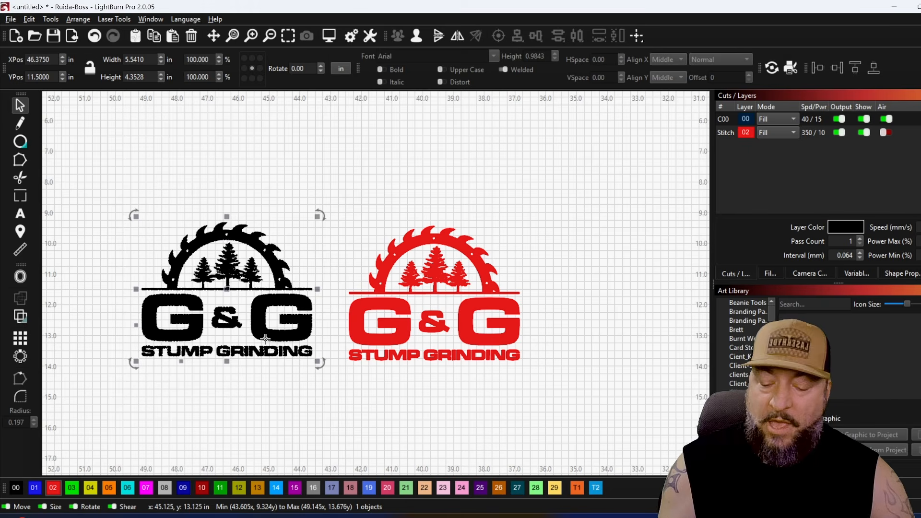
key(Delete)
click(357, 302)
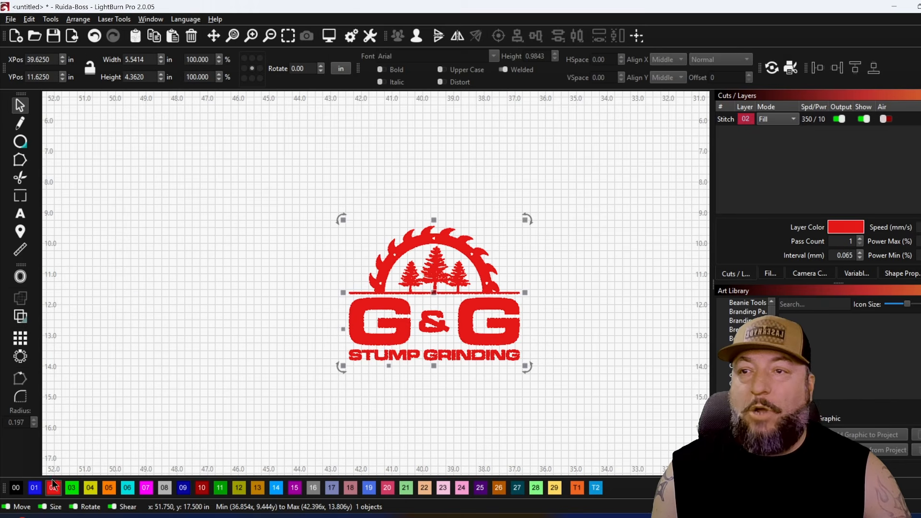
click(16, 488)
Step: Scale the vectorized logo up proportionally to about 42.27 × 33.28 in, nearly the width of the work area
scroll(298, 348, down, 2)
drag(329, 363, 222, 444)
drag(355, 327, 347, 209)
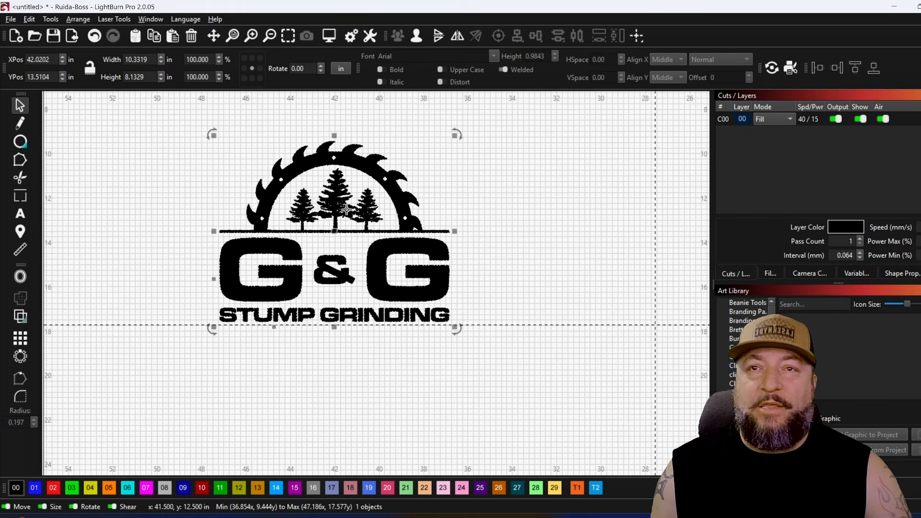
click(444, 202)
scroll(388, 185, up, 10)
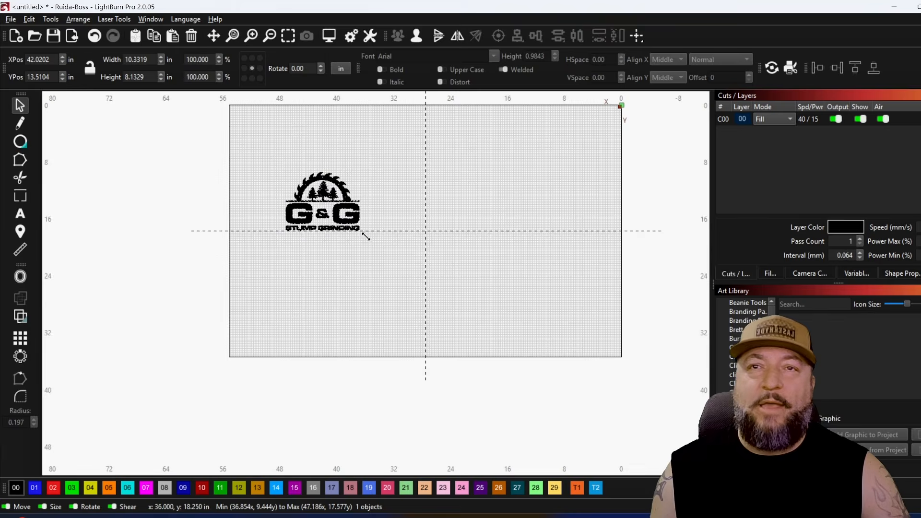
drag(365, 235, 593, 409)
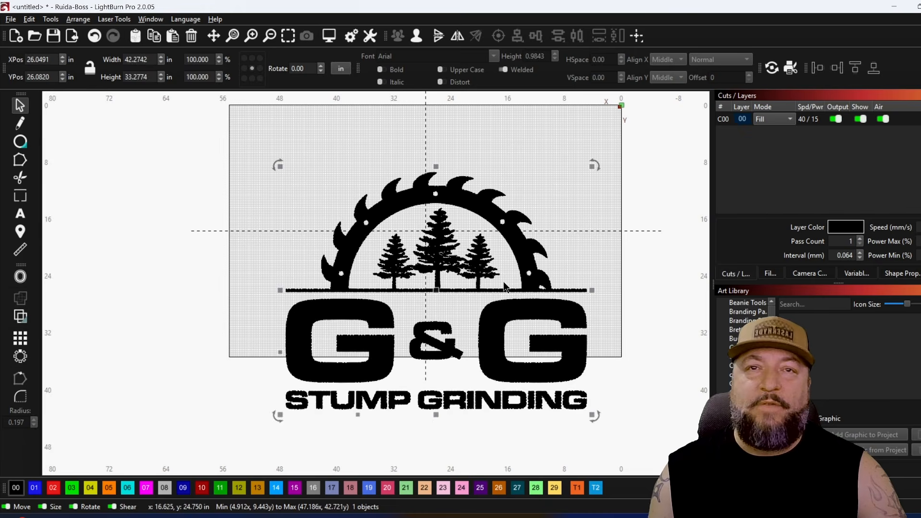
Step: Examine the edges of the tree branches and the saw blade's inner arc on the enlarged logo
click(472, 220)
scroll(465, 226, up, 10)
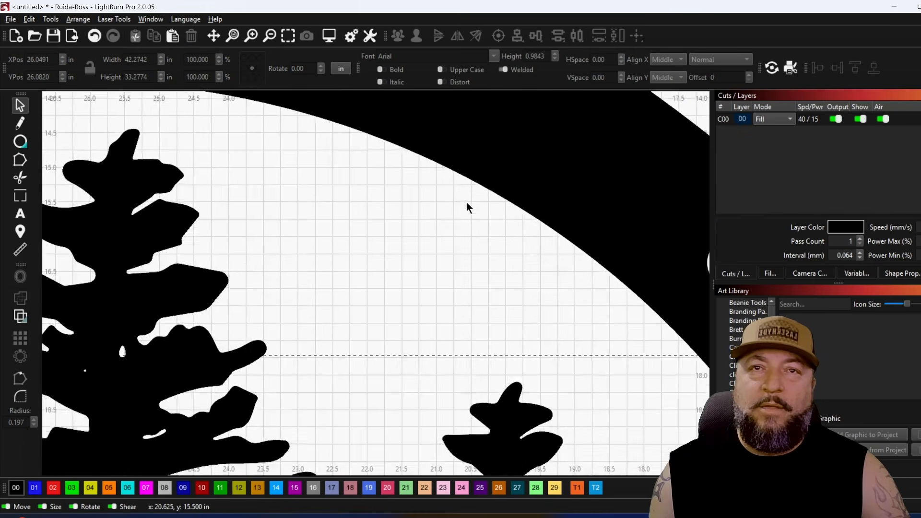
scroll(472, 204, up, 6)
scroll(482, 199, down, 5)
scroll(175, 277, up, 5)
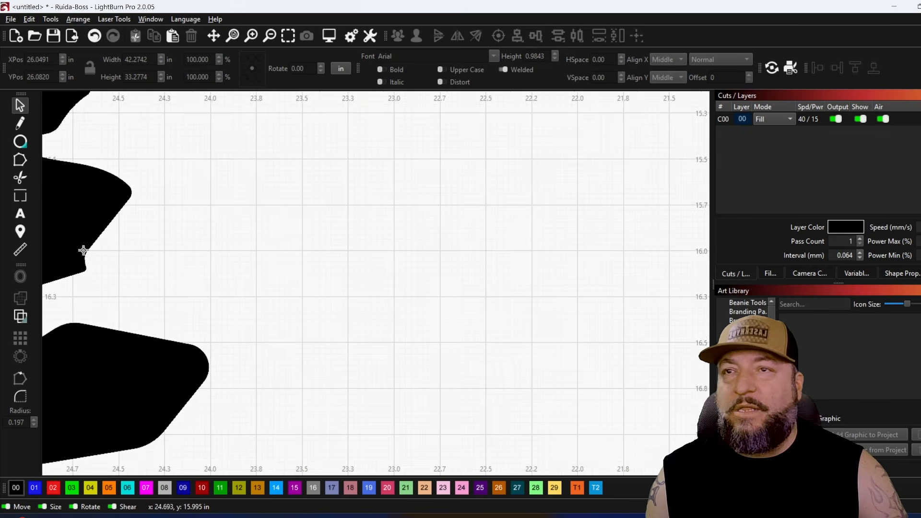
Step: Scale the logo back down to about 11.53 × 9.07 in within the work area
scroll(136, 240, down, 12)
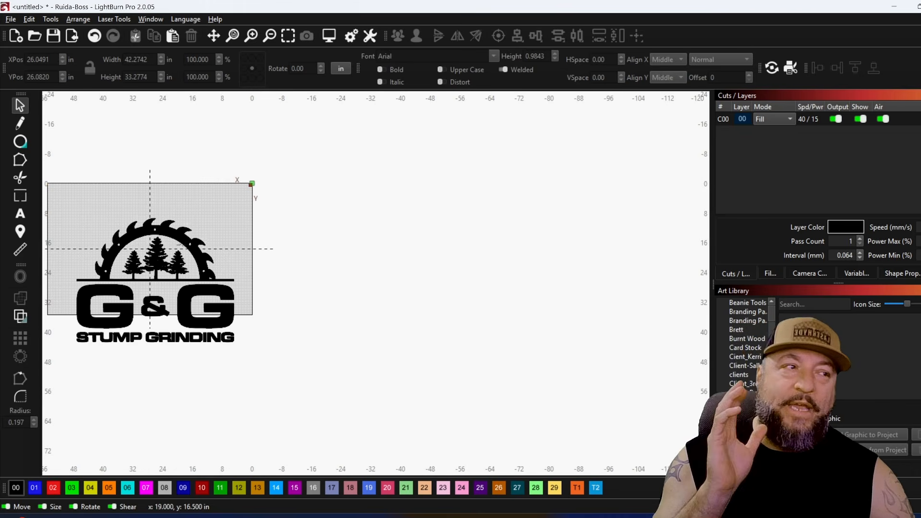
click(194, 293)
drag(239, 342, 179, 267)
Step: Add the 3.25 × 2.25 in curved-top patch shape from the Esentl set in the Art Library above the logo
scroll(745, 345, down, 5)
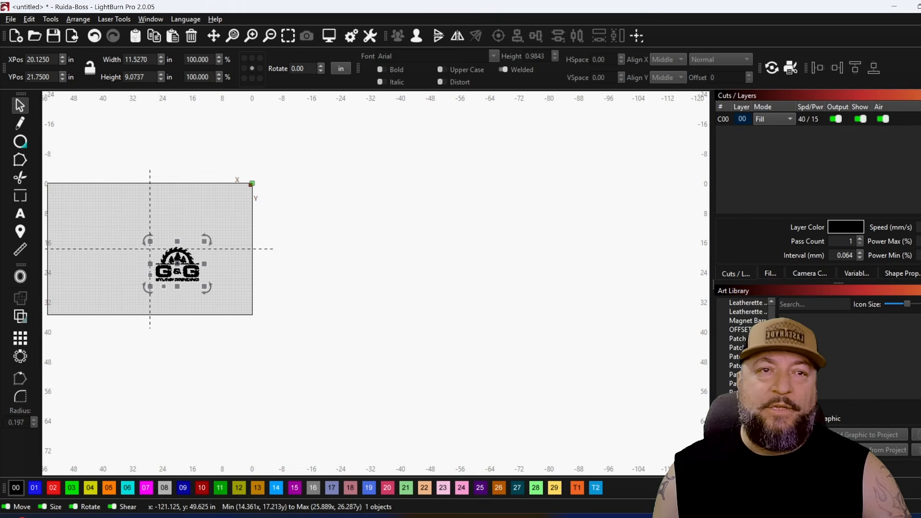
scroll(746, 345, up, 3)
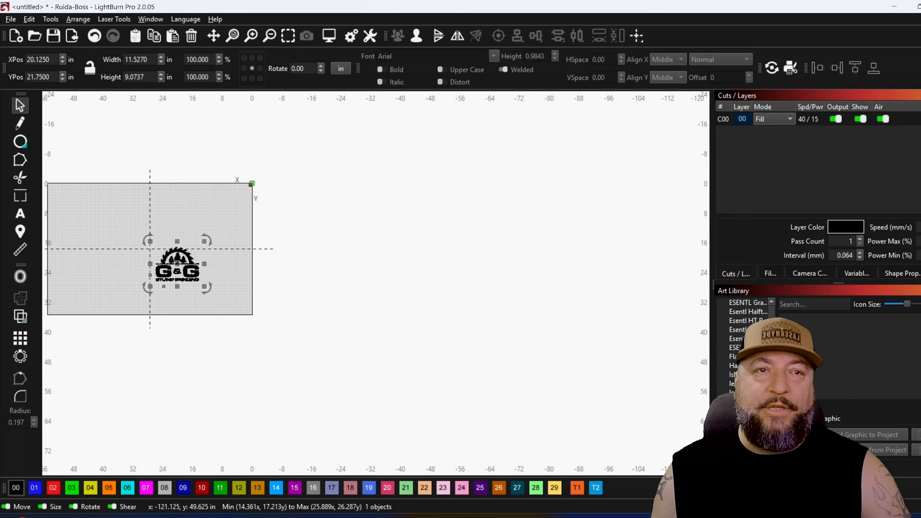
click(746, 329)
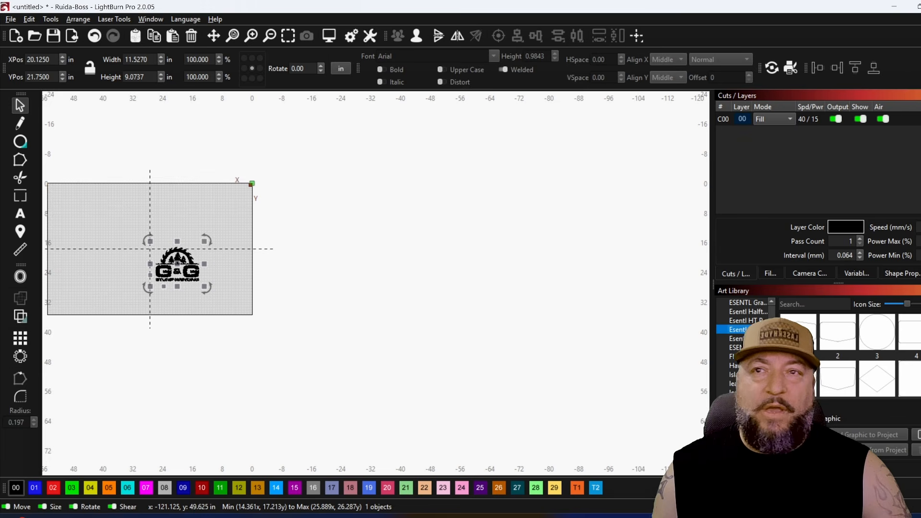
scroll(798, 379, down, 3)
drag(799, 384, 123, 228)
scroll(124, 228, up, 8)
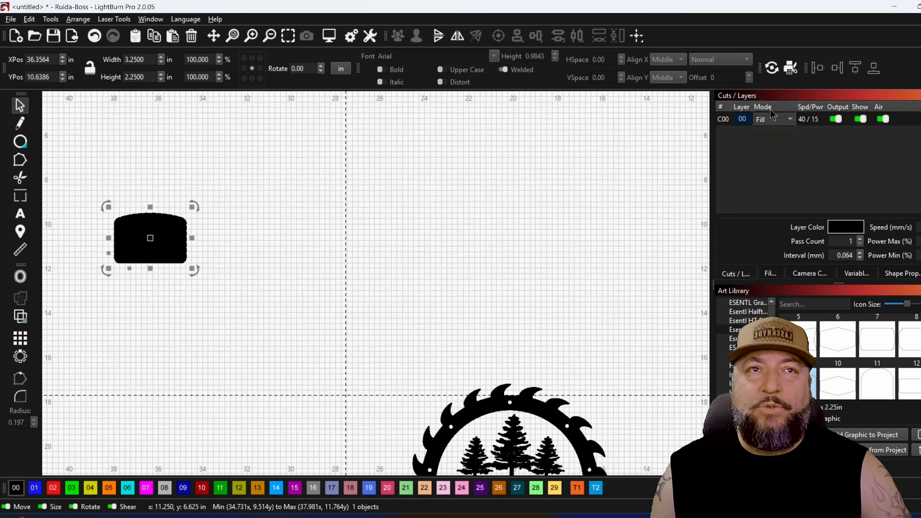
Step: Set black layer 00 to Line mode and put the logo on the blue ENGRAVE layer 01
click(770, 110)
click(512, 412)
scroll(444, 314, down, 3)
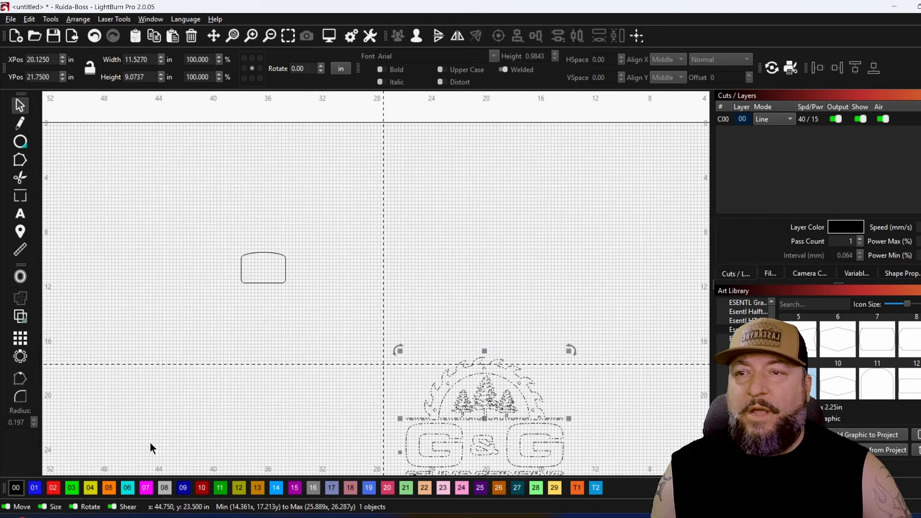
click(34, 487)
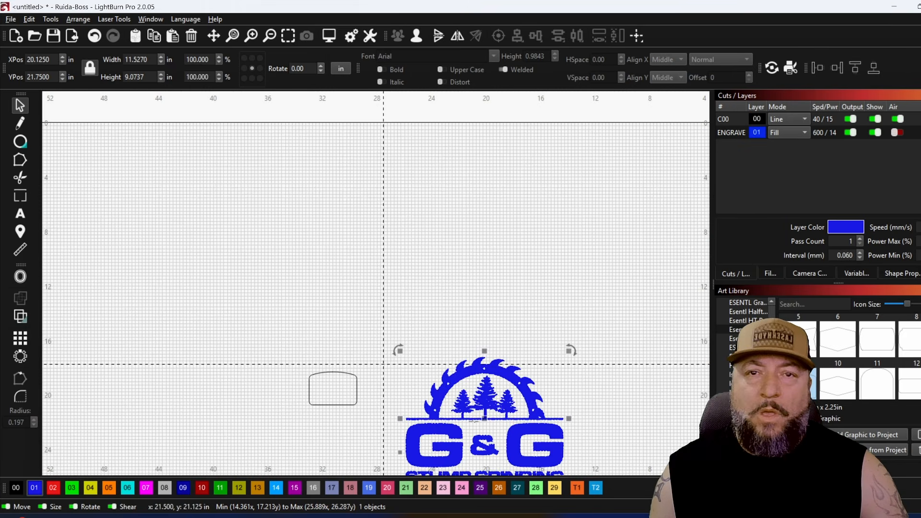
Step: Scale the blue logo down proportionally to about 2.65 × 2.08 in so it suits the patch outline
scroll(518, 416, down, 3)
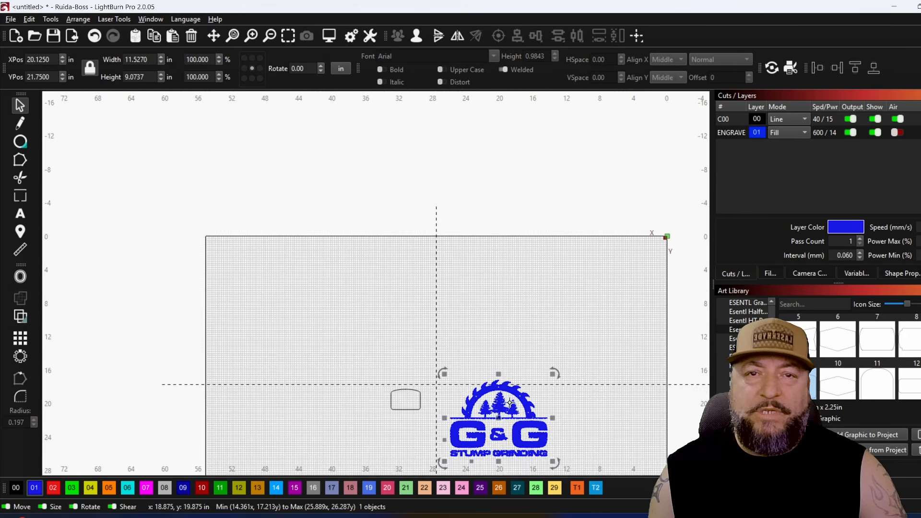
drag(522, 431, 443, 373)
scroll(430, 360, up, 3)
scroll(430, 359, up, 3)
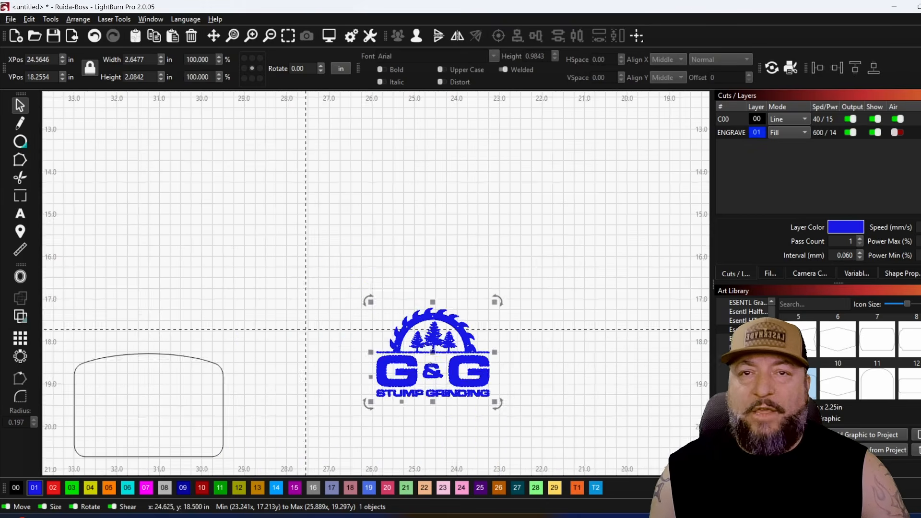
Step: Examine the blade teeth, holes and tree branches of the logo at its reduced patch size
scroll(430, 363, up, 3)
click(514, 261)
scroll(464, 321, up, 5)
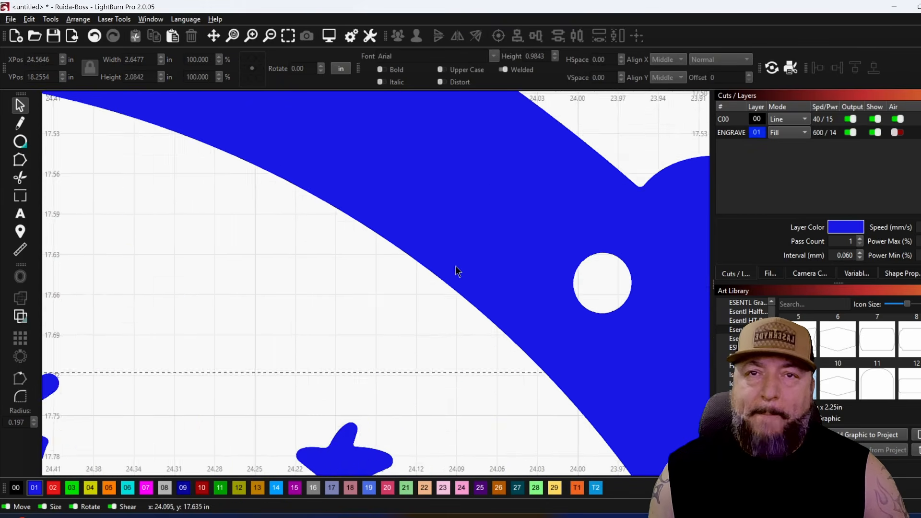
scroll(456, 271, up, 2)
scroll(427, 297, down, 4)
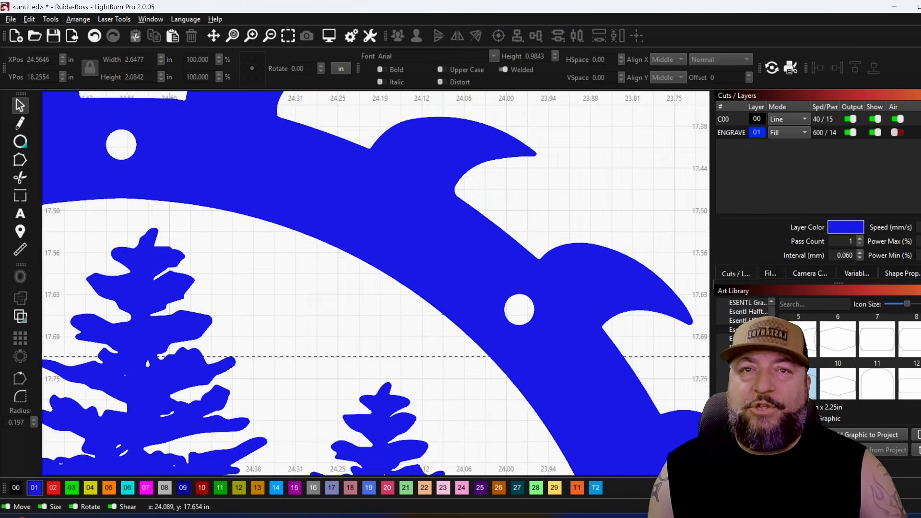
Step: Move the blue logo into the center of the patch outline, at X 31.25, Y 19.5 in
scroll(444, 312, down, 8)
click(470, 361)
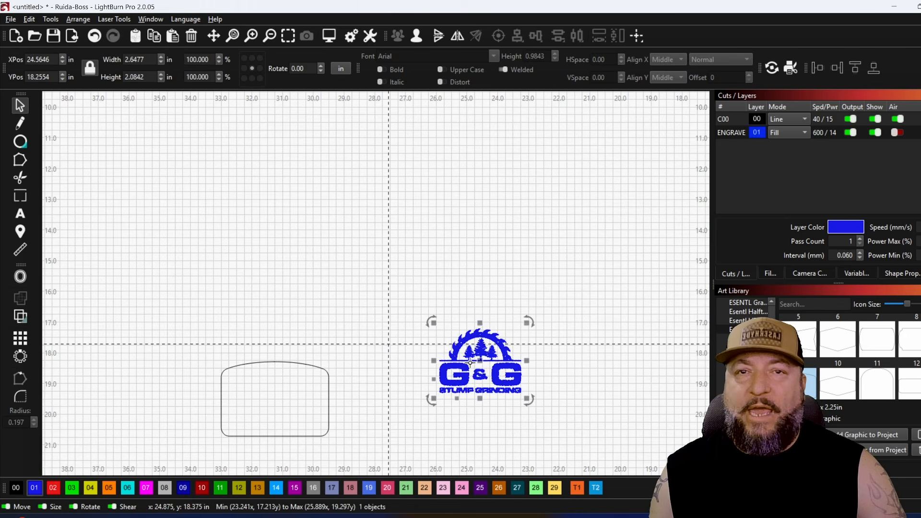
drag(478, 362, 272, 400)
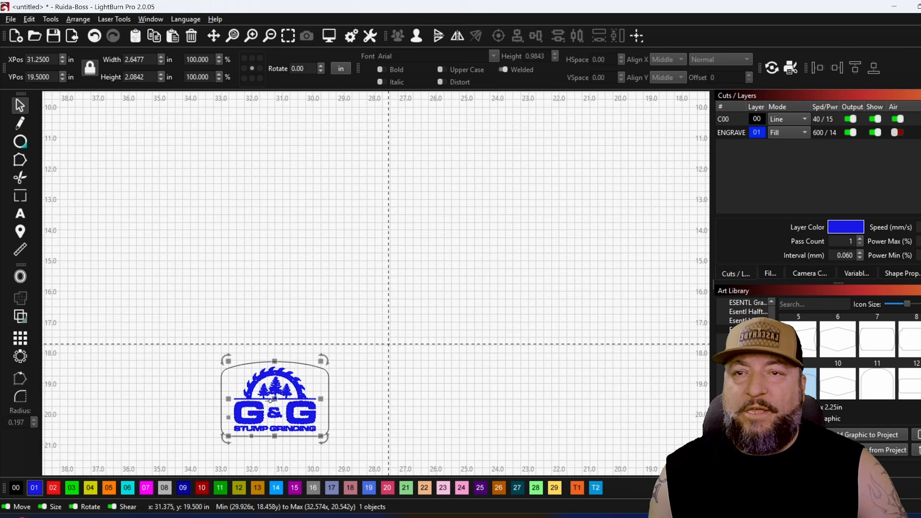
Step: Scale the blue logo down proportionally about its center to about 2.45 × 1.93 in, leaving more room inside the patch outline
scroll(266, 394, up, 3)
click(220, 356)
scroll(207, 317, down, 4)
scroll(200, 336, up, 3)
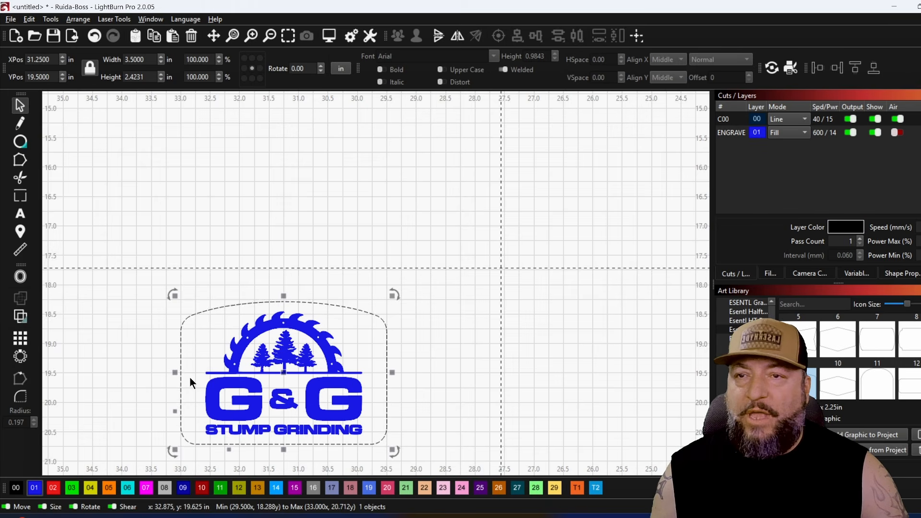
scroll(189, 376, down, 2)
click(209, 413)
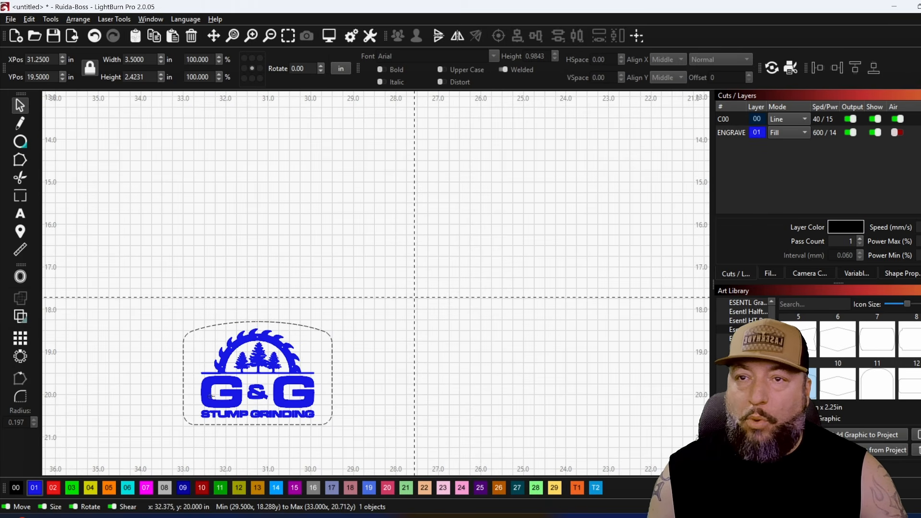
drag(195, 423, 203, 418)
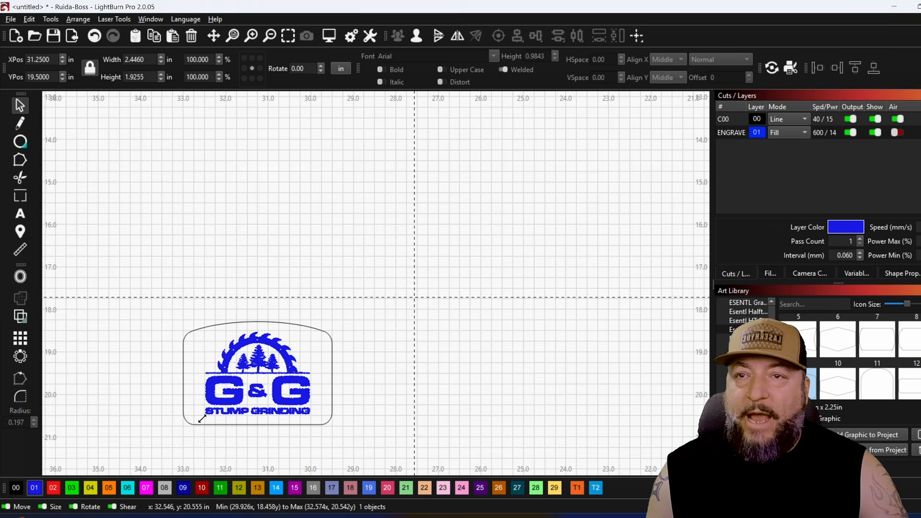
Step: Offset the outer patch outline inward by 0.06 in with round corners, keeping the original outline
click(186, 347)
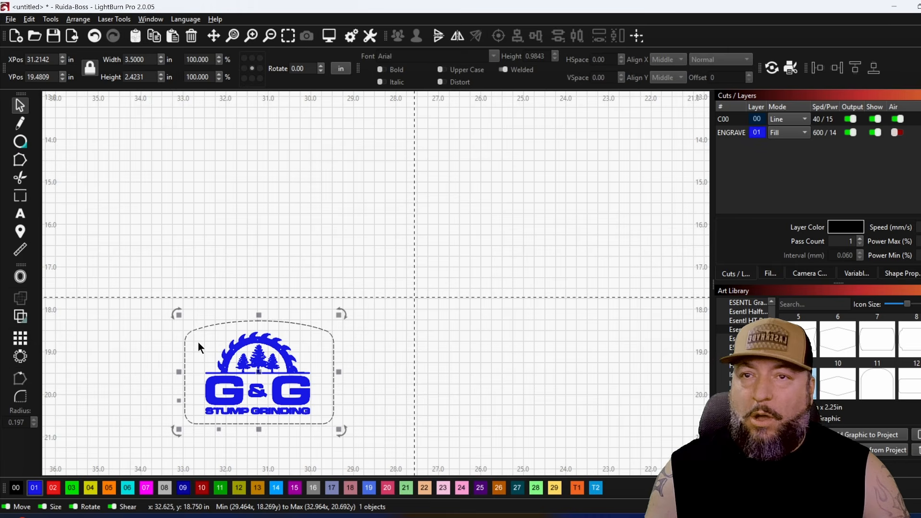
click(20, 279)
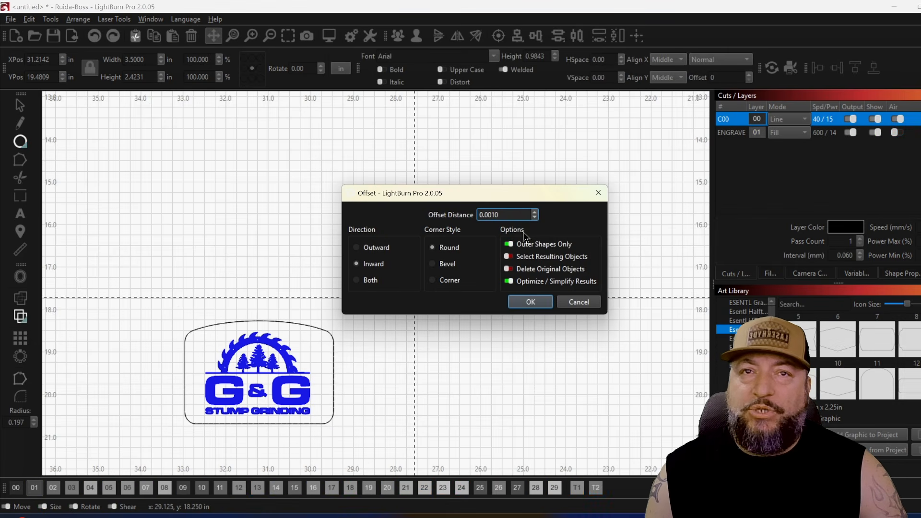
double_click(489, 215)
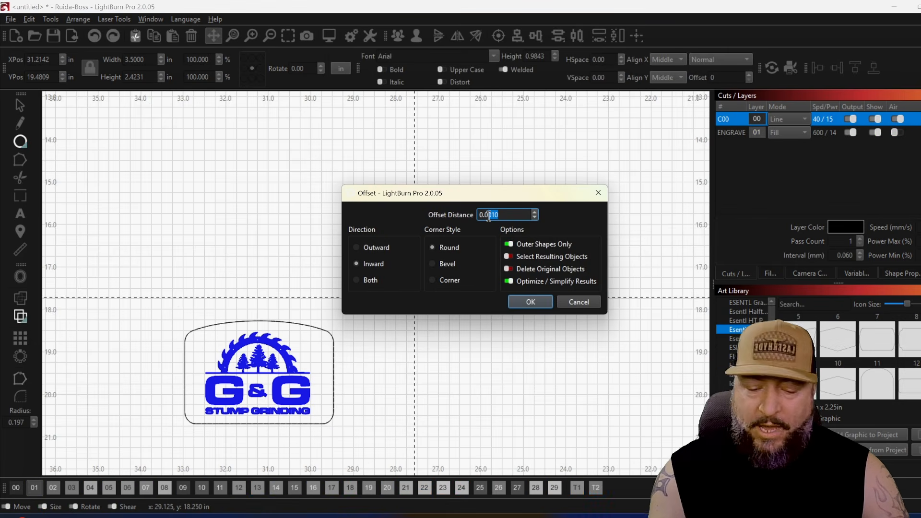
text(0.06)
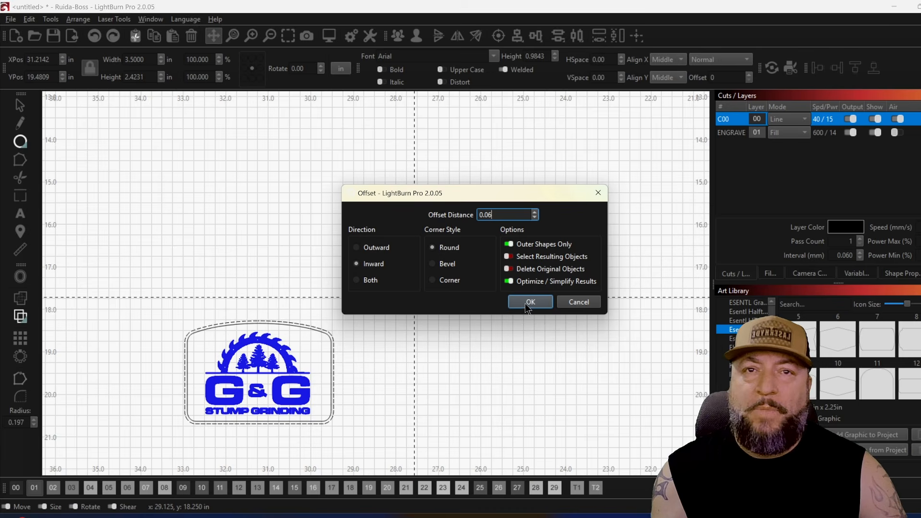
click(527, 303)
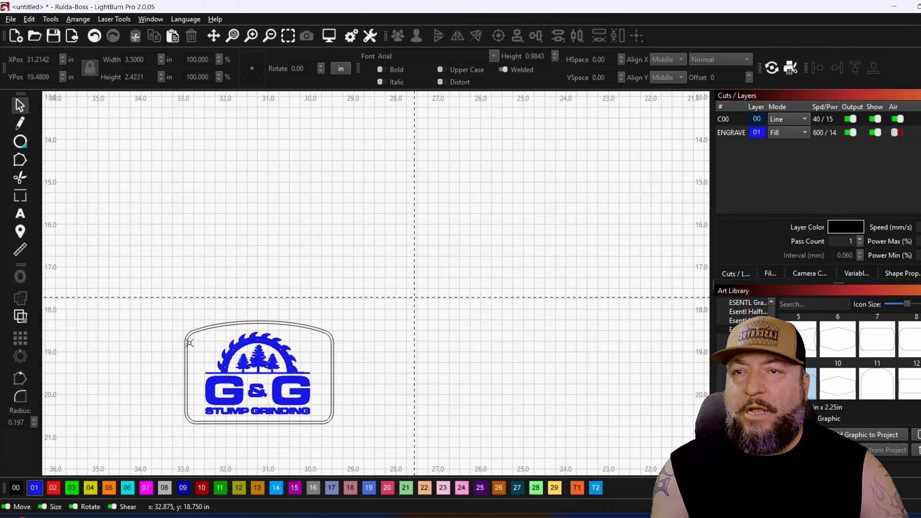
Step: Offset the inner patch outline inward by another 0.03 in with round corners to form a thin border band
click(189, 343)
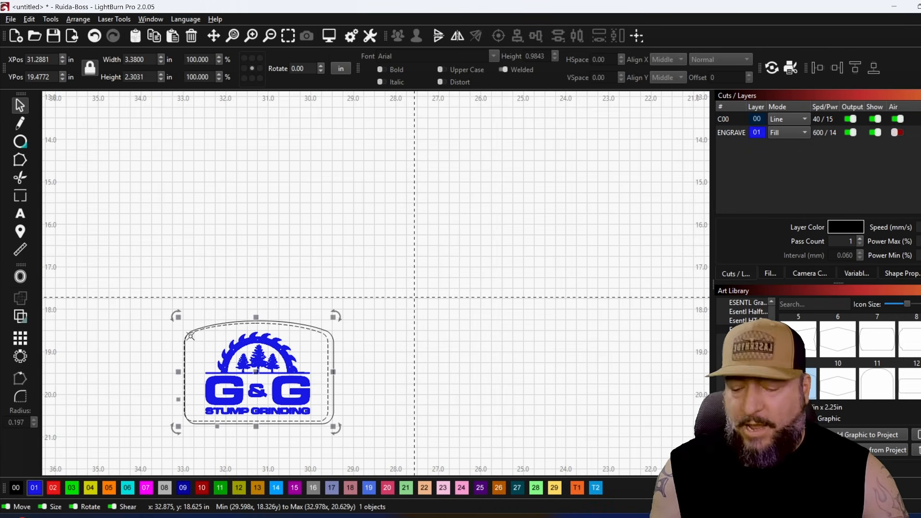
scroll(189, 343, up, 5)
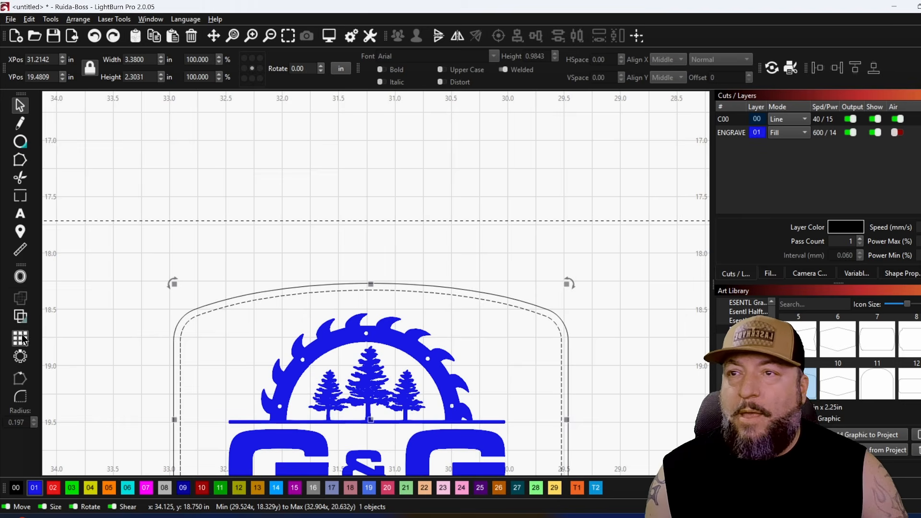
click(20, 278)
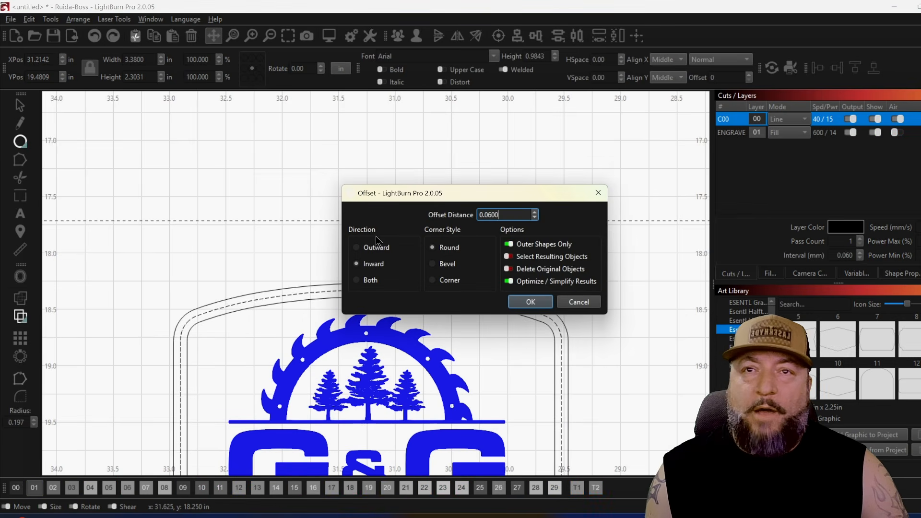
drag(499, 215, 488, 215)
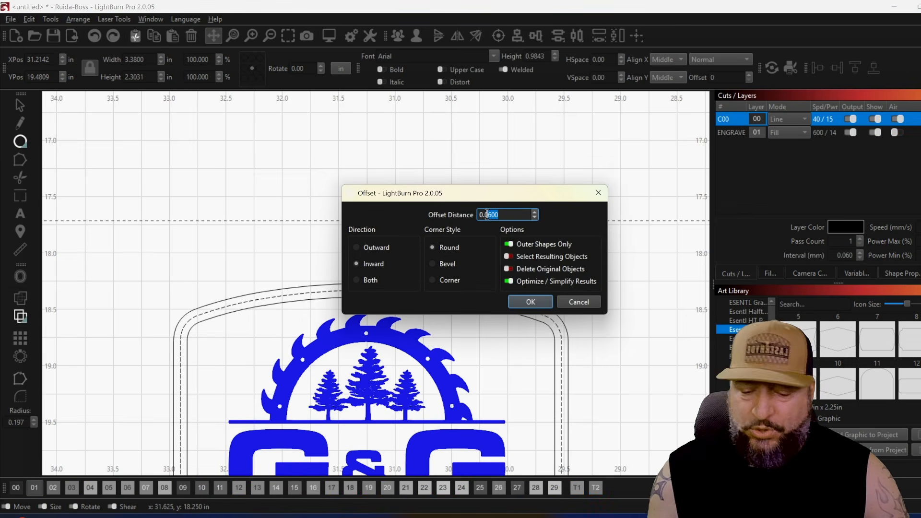
text(3)
click(530, 302)
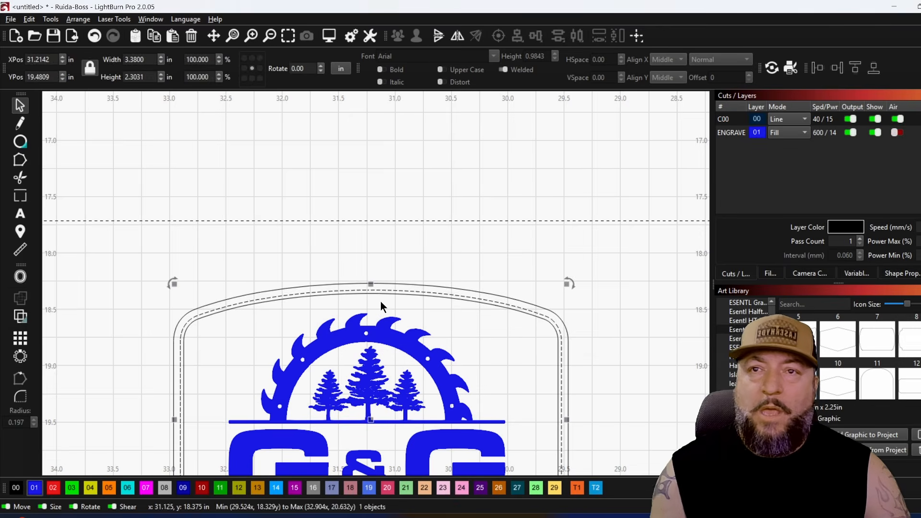
Step: Group the two inner outlines and assign them to the blue ENGRAVE layer 01 as a filled border
click(229, 318)
drag(189, 342, 178, 339)
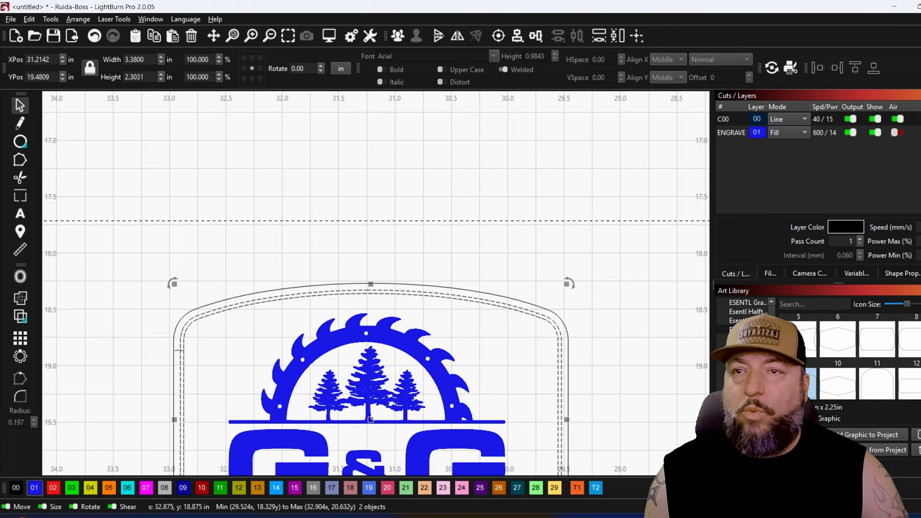
click(20, 298)
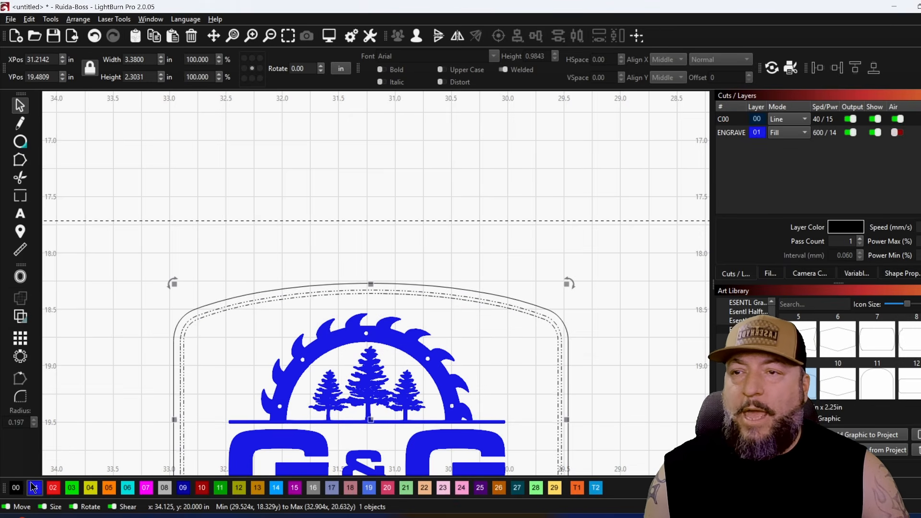
scroll(144, 372, down, 3)
Step: Center the logo, the filled border and the outer patch outline on one another
drag(466, 267, 179, 482)
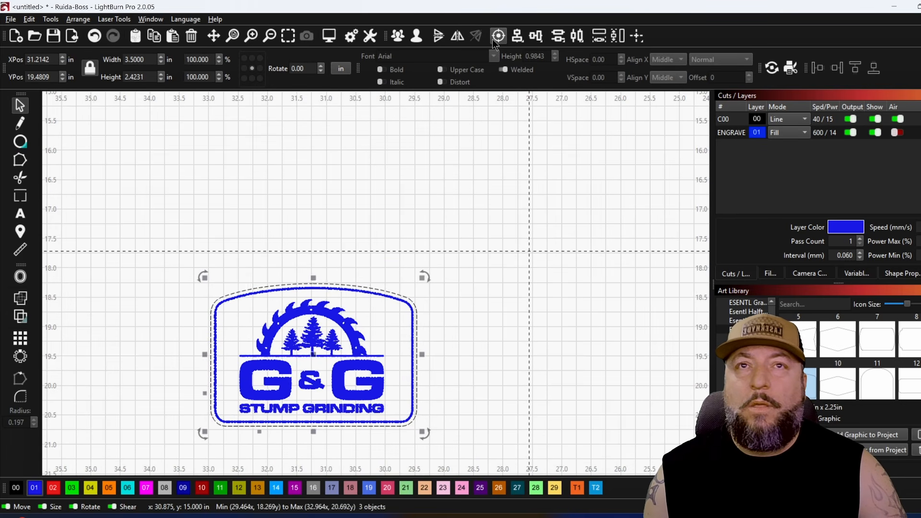
click(458, 320)
scroll(458, 320, down, 2)
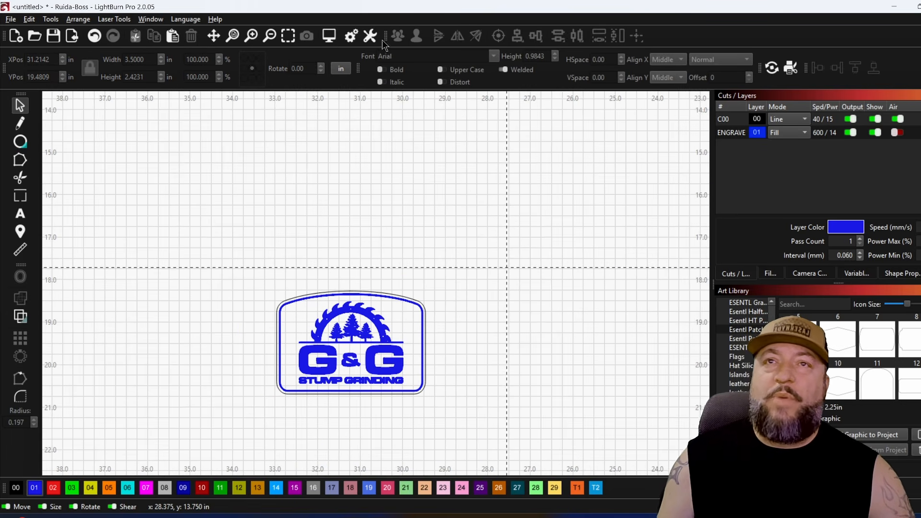
Step: Preview the patch engraving, bring up the option to save the preview as an image, cancel it and close the preview
click(329, 36)
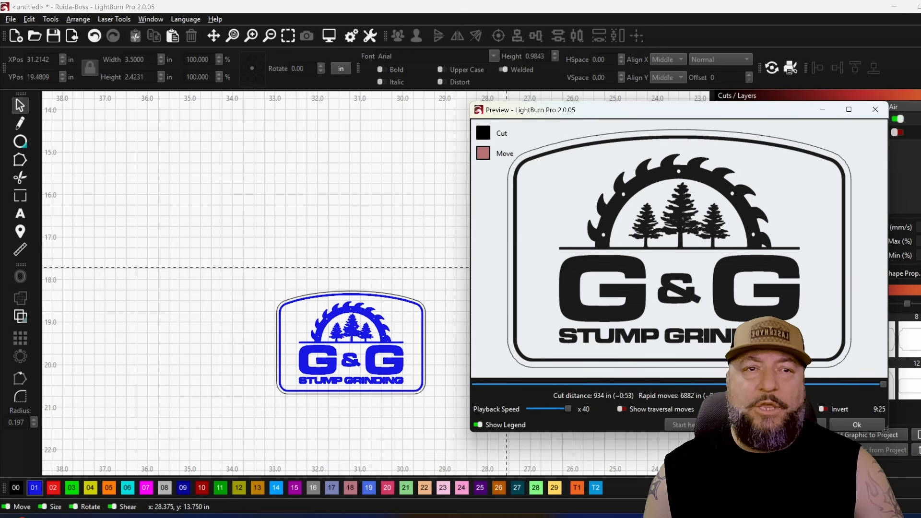
click(786, 424)
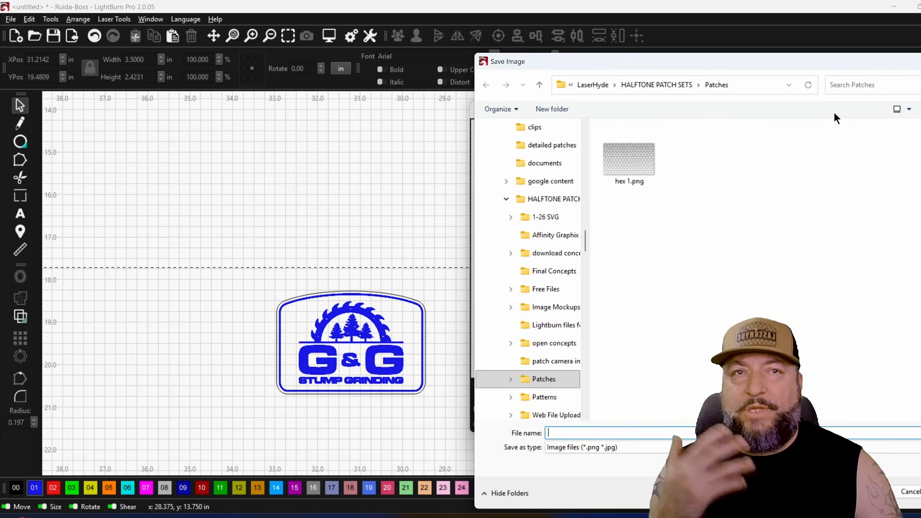
click(920, 62)
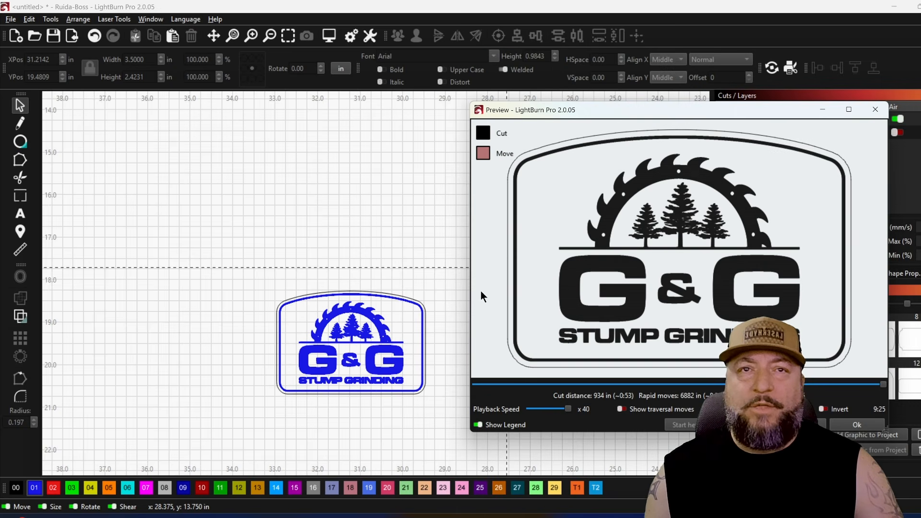
scroll(624, 235, up, 3)
mouse_move(623, 232)
mouse_down()
mouse_move(575, 229)
mouse_move(598, 214)
mouse_move(628, 226)
mouse_up()
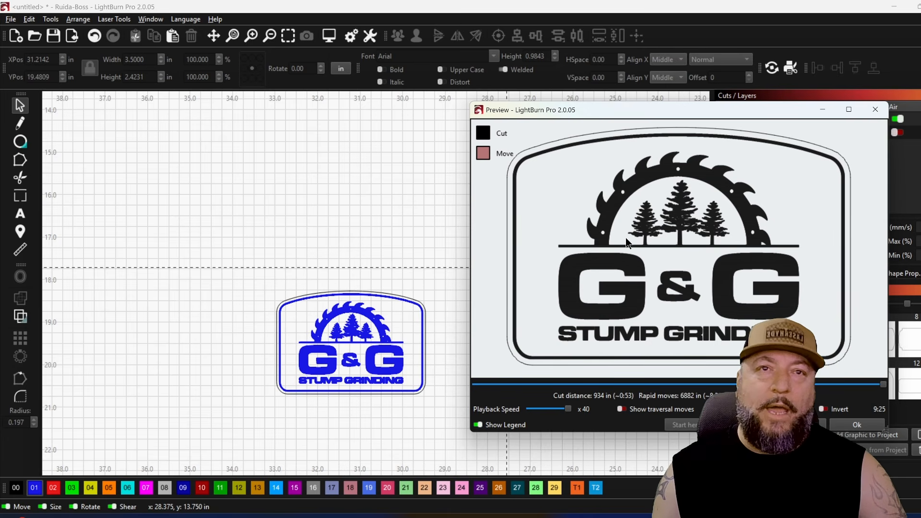
click(875, 109)
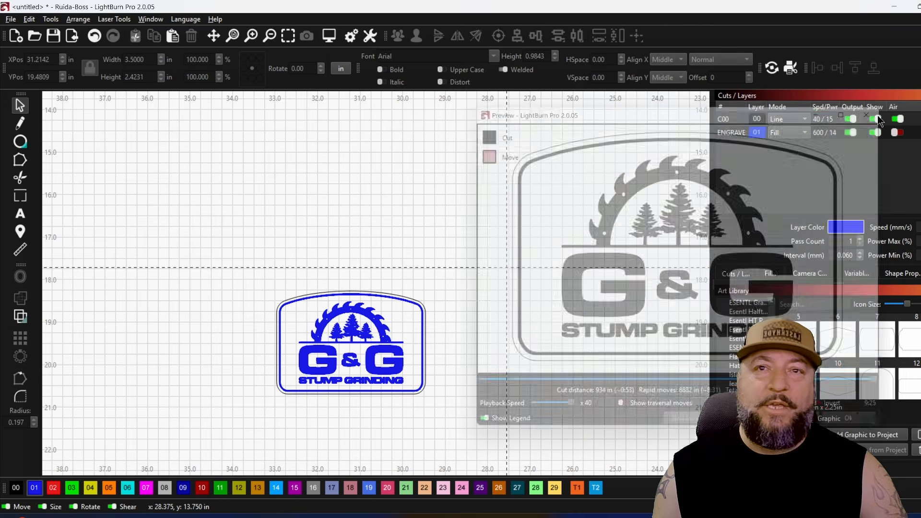
scroll(347, 289, down, 3)
drag(413, 259, 345, 316)
click(10, 19)
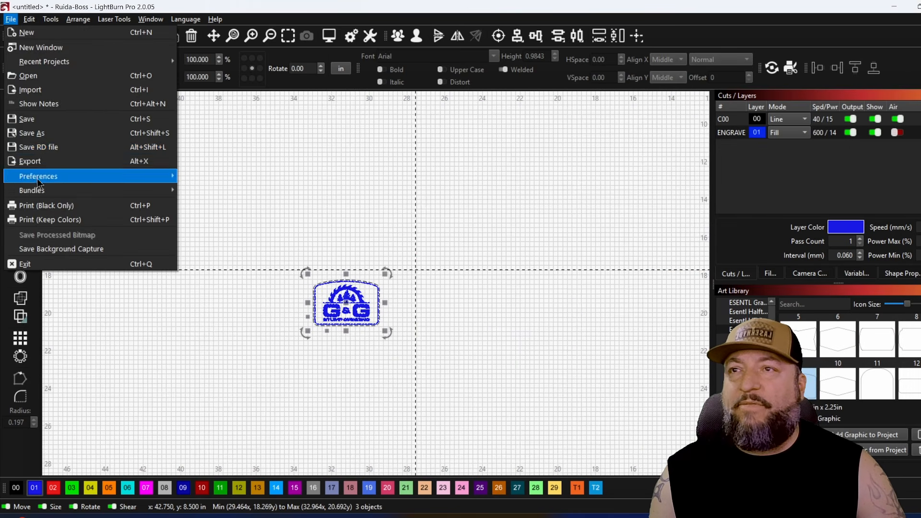
key(Escape)
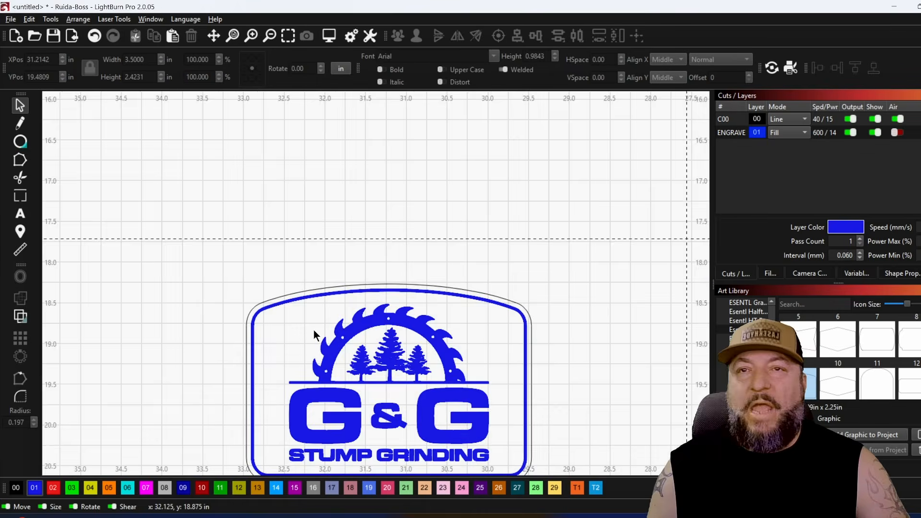
Step: Examine the finished patch design up close and at full view, including the saw blade, trees, lettering and border
scroll(292, 320, up, 4)
scroll(249, 225, down, 5)
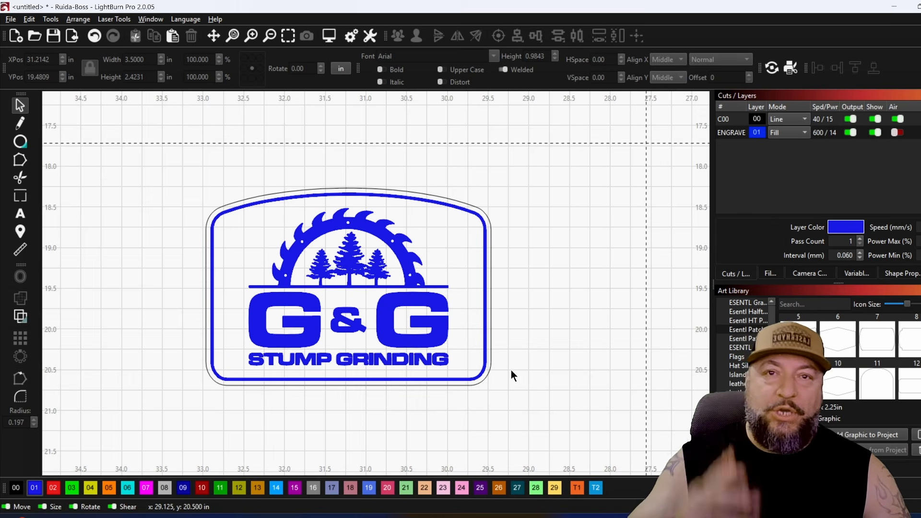
scroll(487, 305, down, 3)
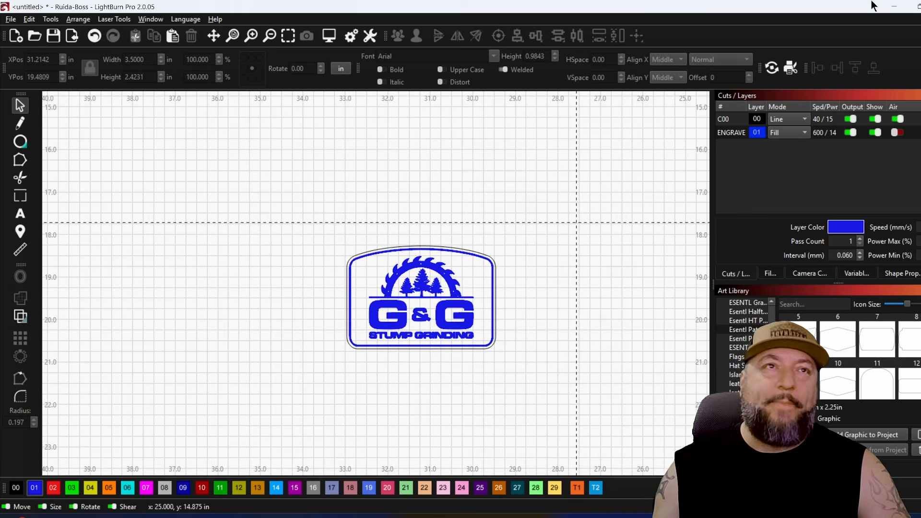
drag(391, 217, 337, 217)
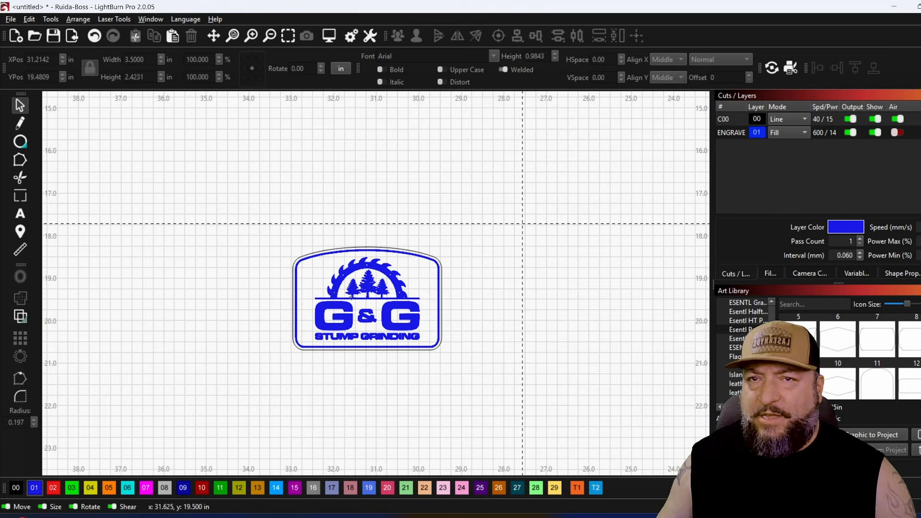
scroll(369, 288, up, 5)
scroll(372, 287, down, 3)
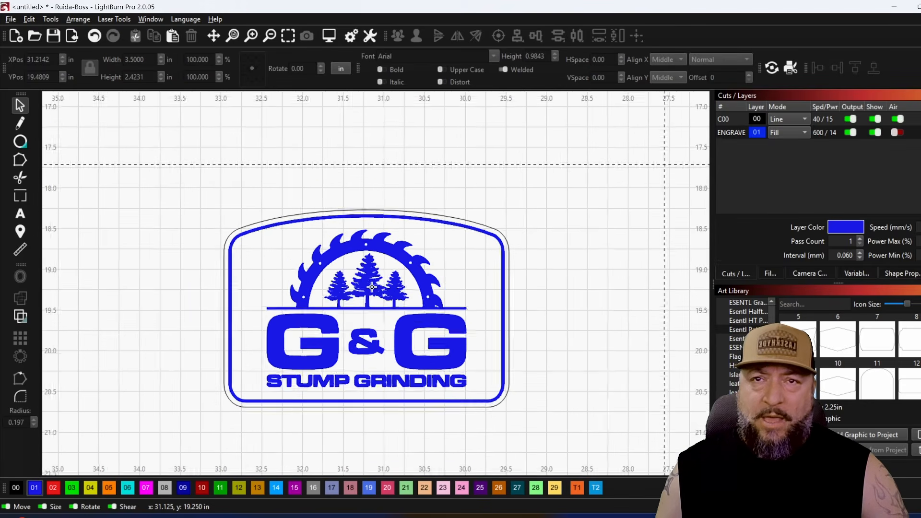
scroll(374, 258, up, 4)
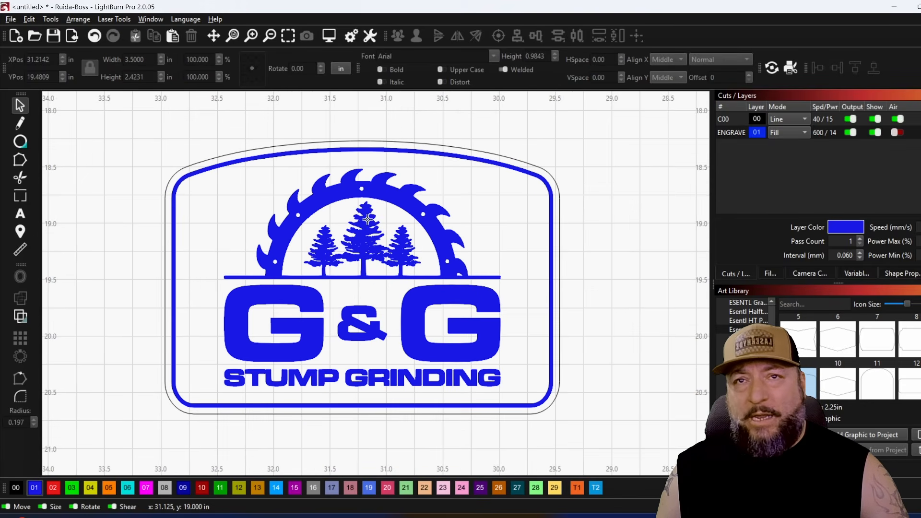
scroll(368, 220, down, 4)
drag(533, 200, 531, 223)
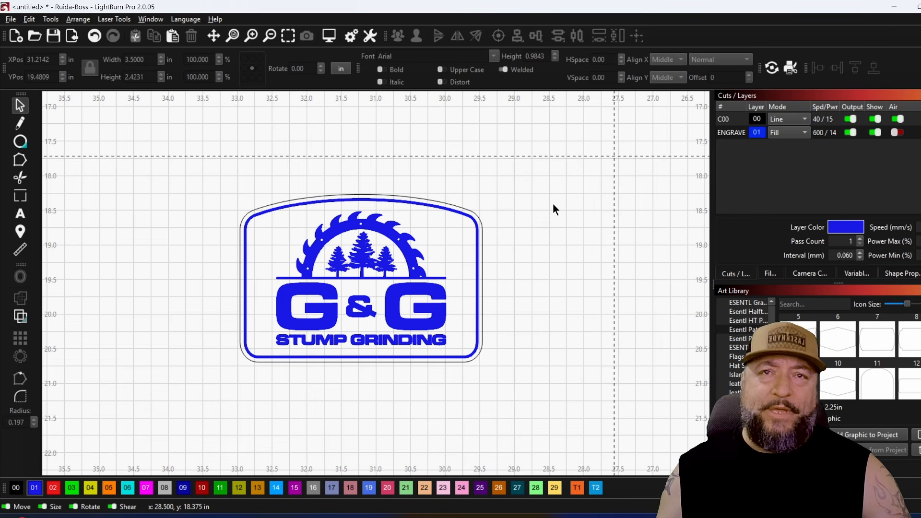
scroll(508, 296, down, 2)
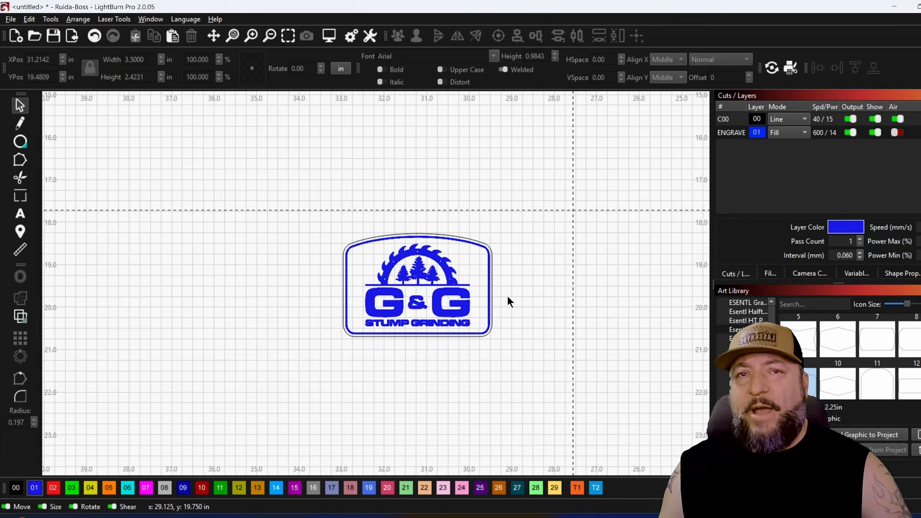
scroll(355, 311, up, 4)
scroll(355, 312, up, 1)
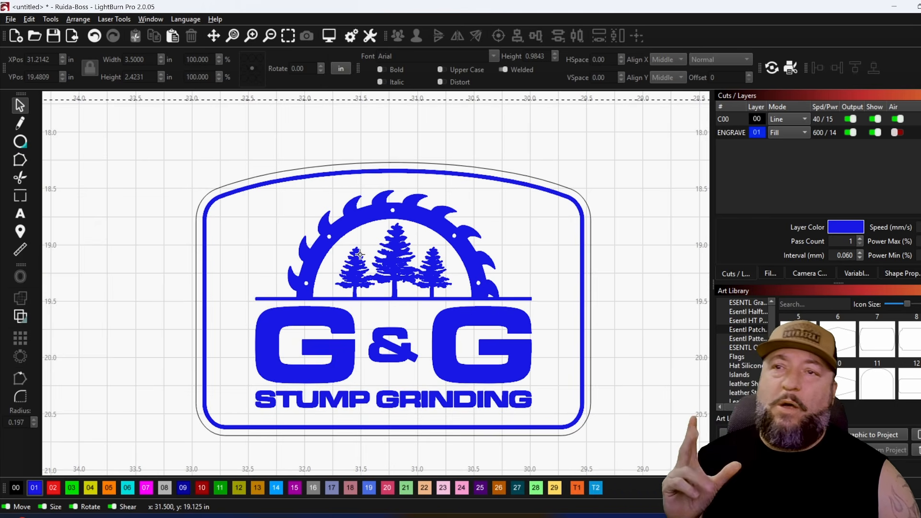
scroll(360, 254, down, 4)
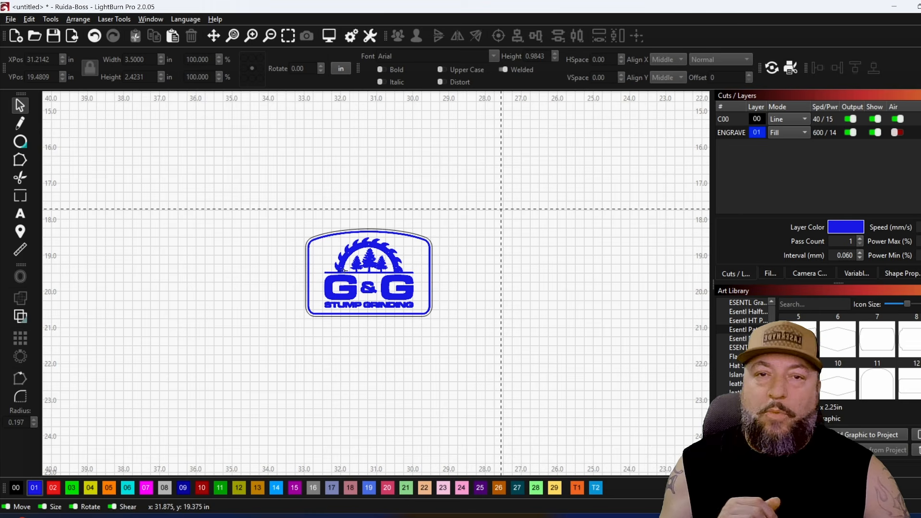